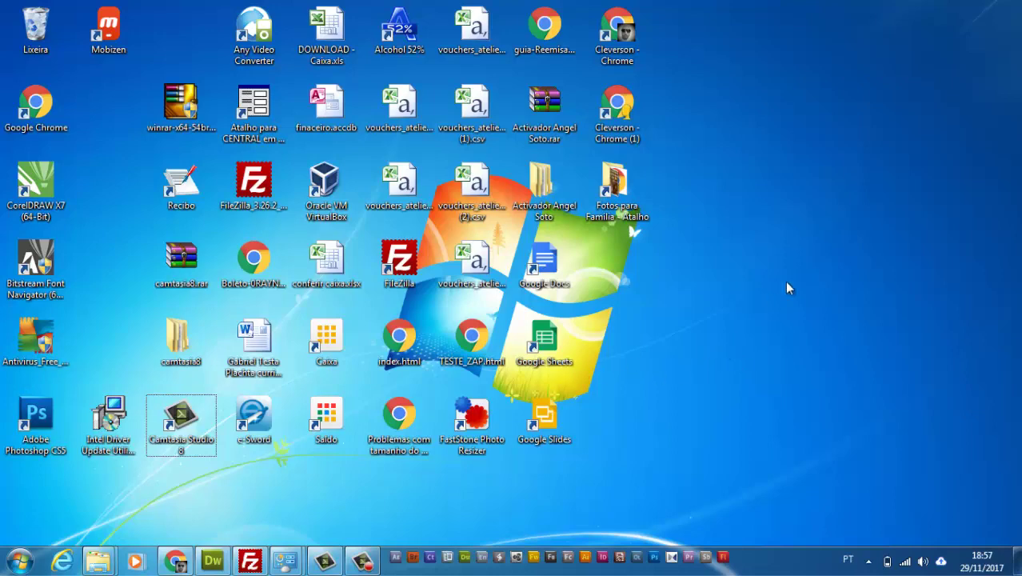
Start Microsoft Excel 2010, maximize its window and shrink the formula bar to a single line
left_click(18, 561)
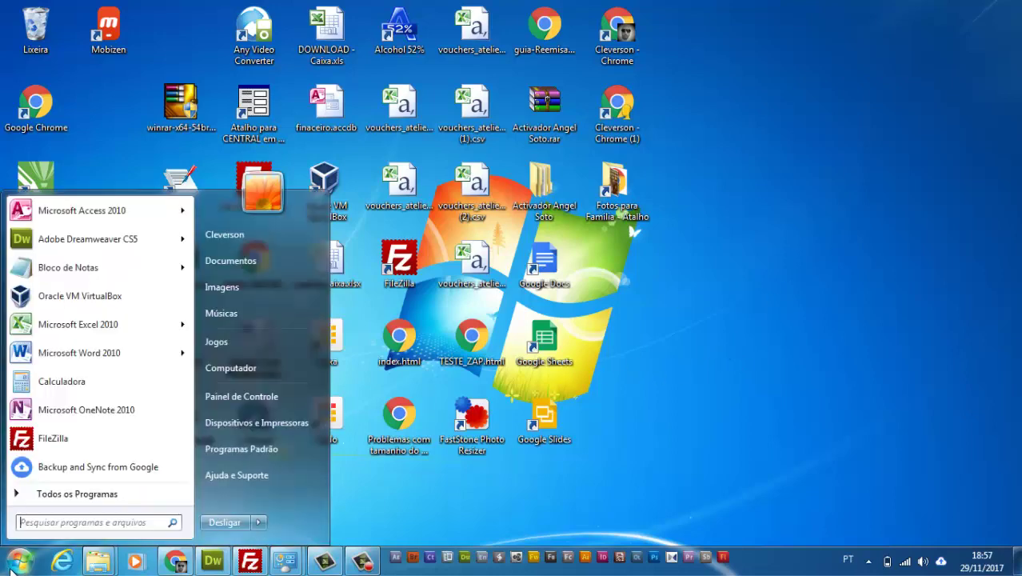
left_click(91, 325)
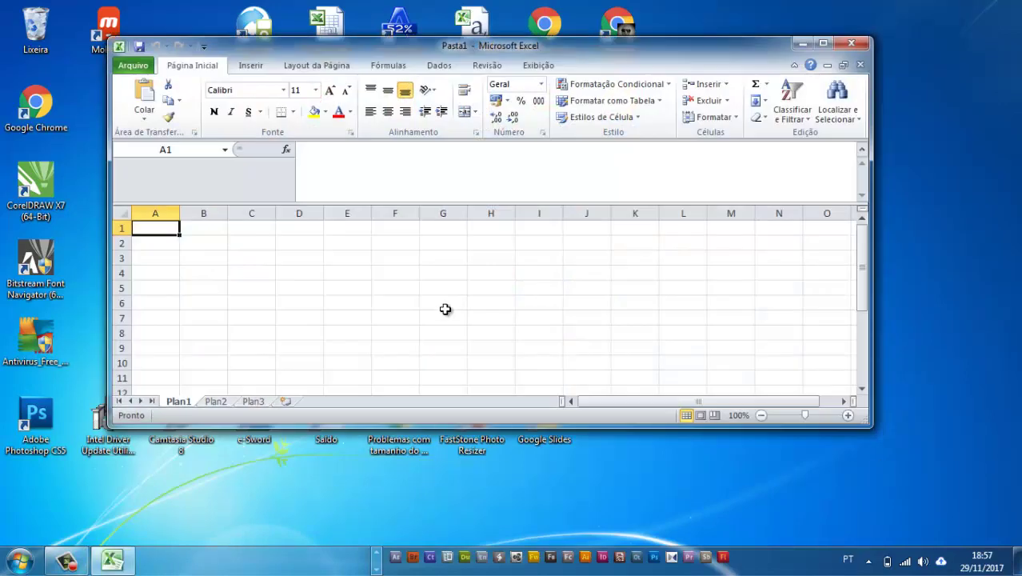
left_click(823, 42)
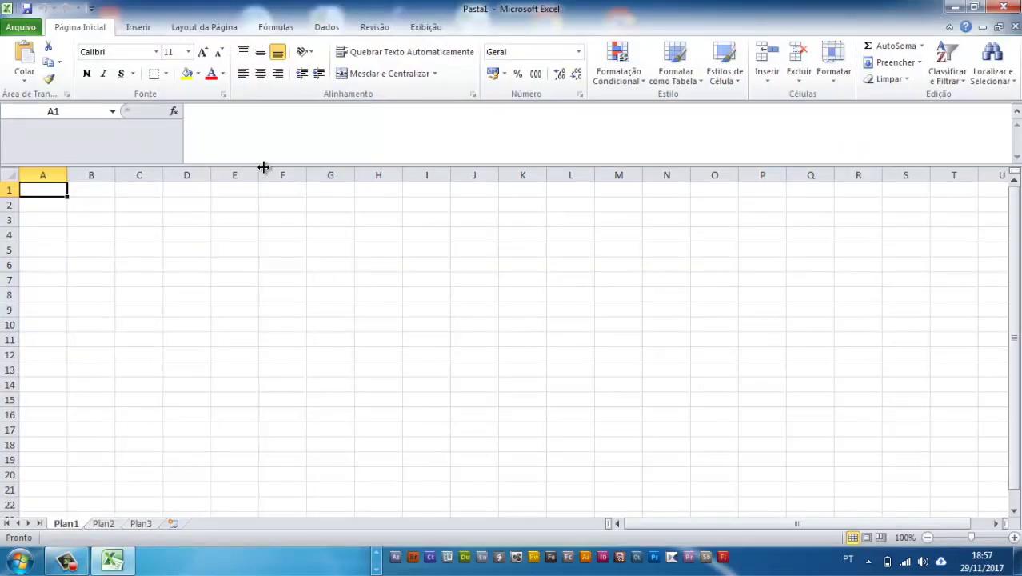
left_click_drag(272, 163, 272, 119)
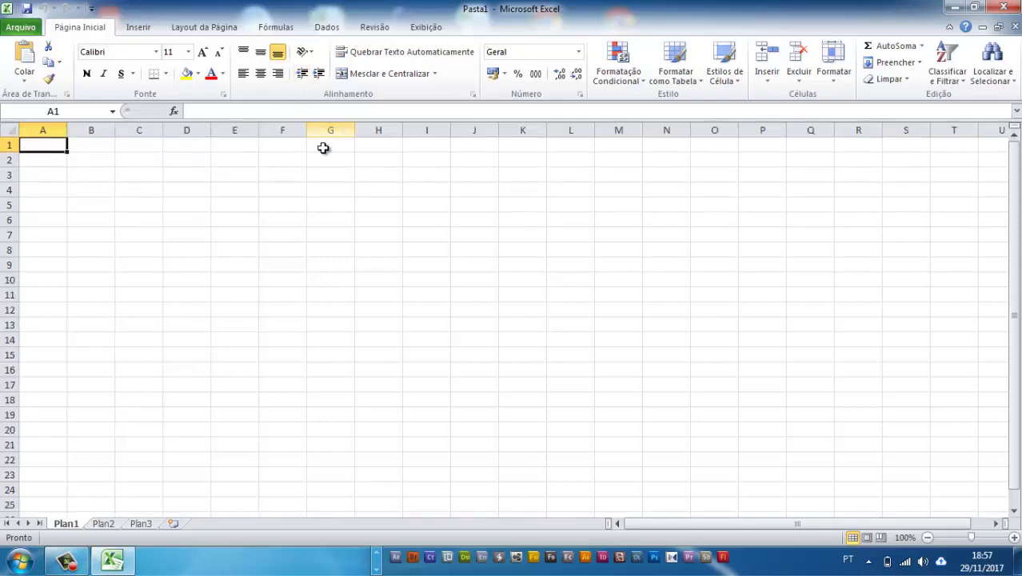
Close Excel and reopen Microsoft Excel 2010 from the Microsoft Office folder in the full program list
left_click(1002, 7)
left_click(19, 560)
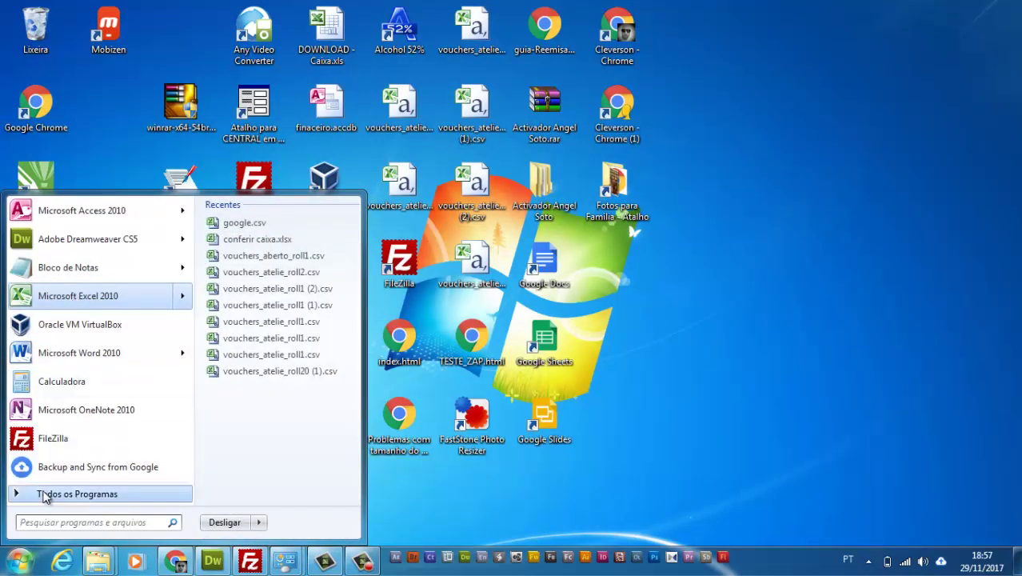
left_click(48, 492)
scroll(88, 404, "down", 2)
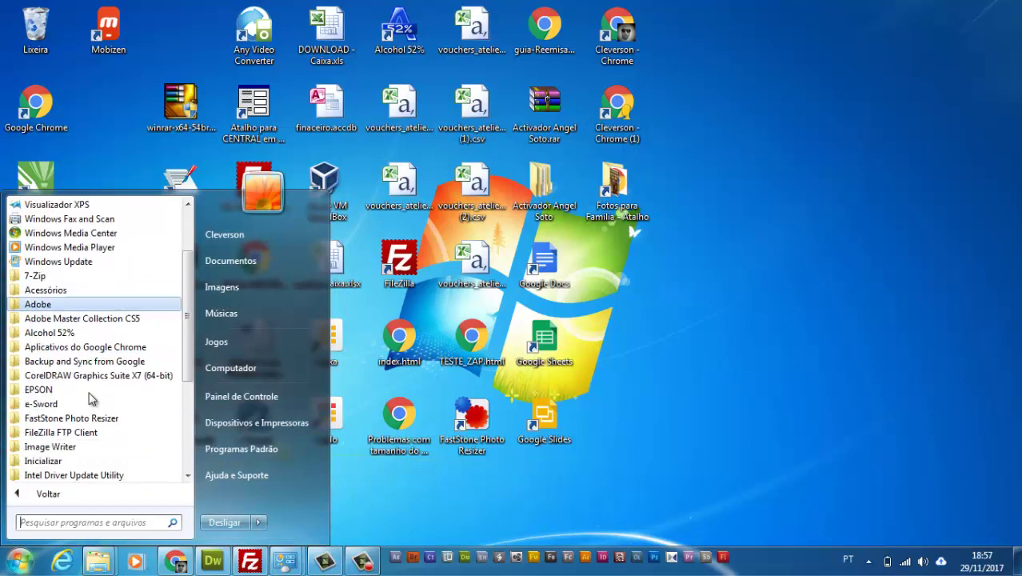
scroll(90, 400, "down", 3)
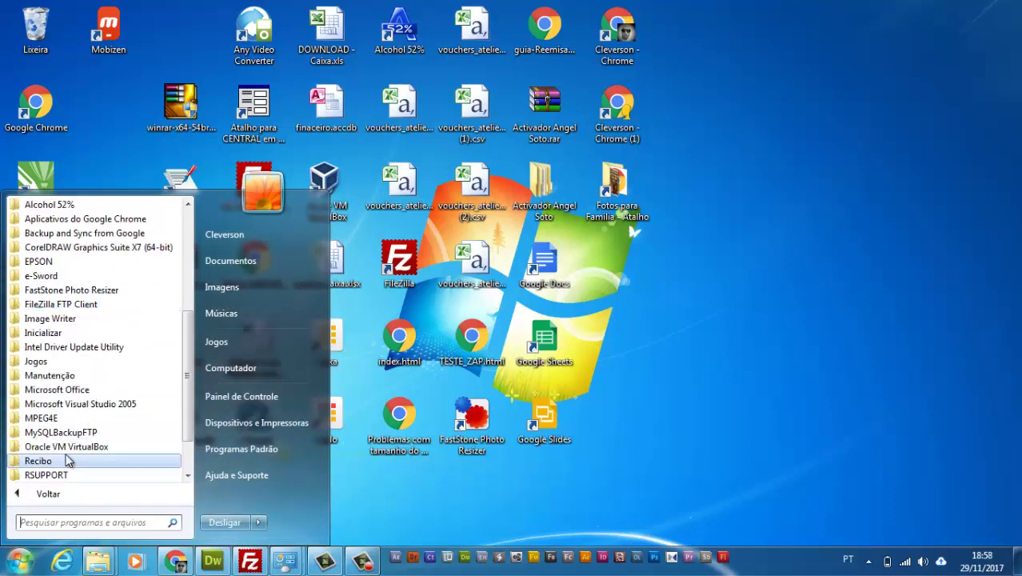
scroll(90, 453, "down", 2)
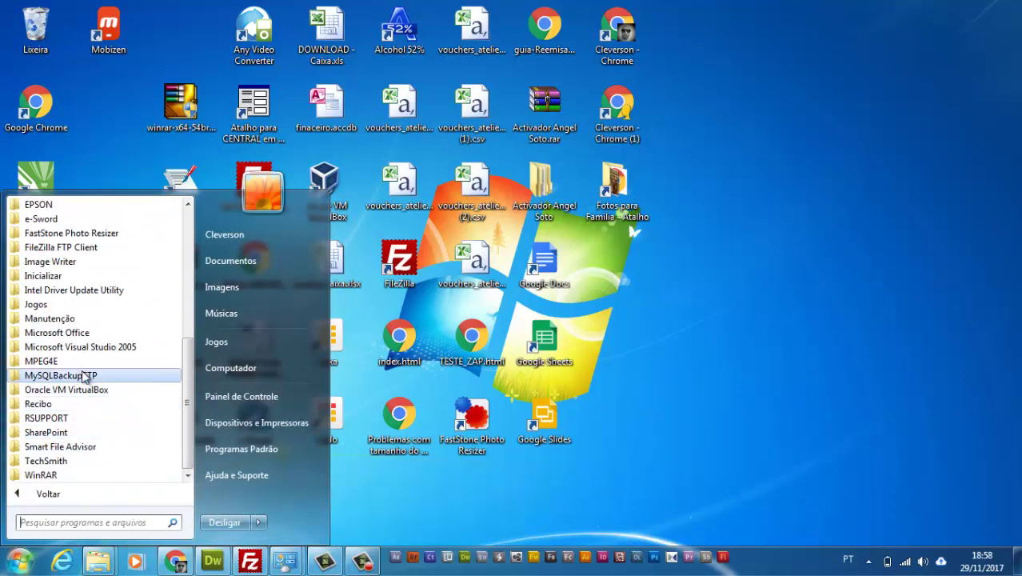
left_click(74, 336)
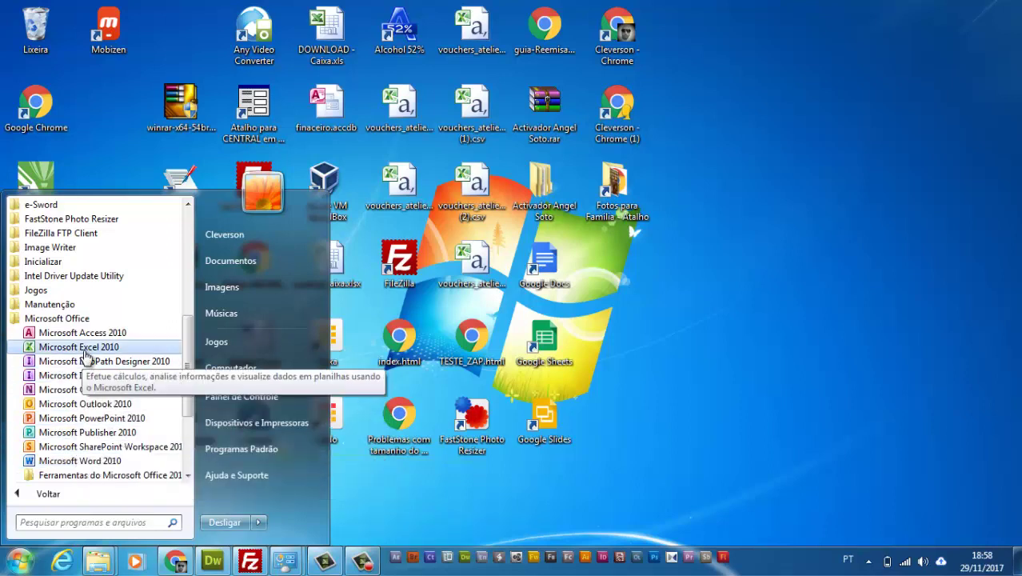
left_click(83, 349)
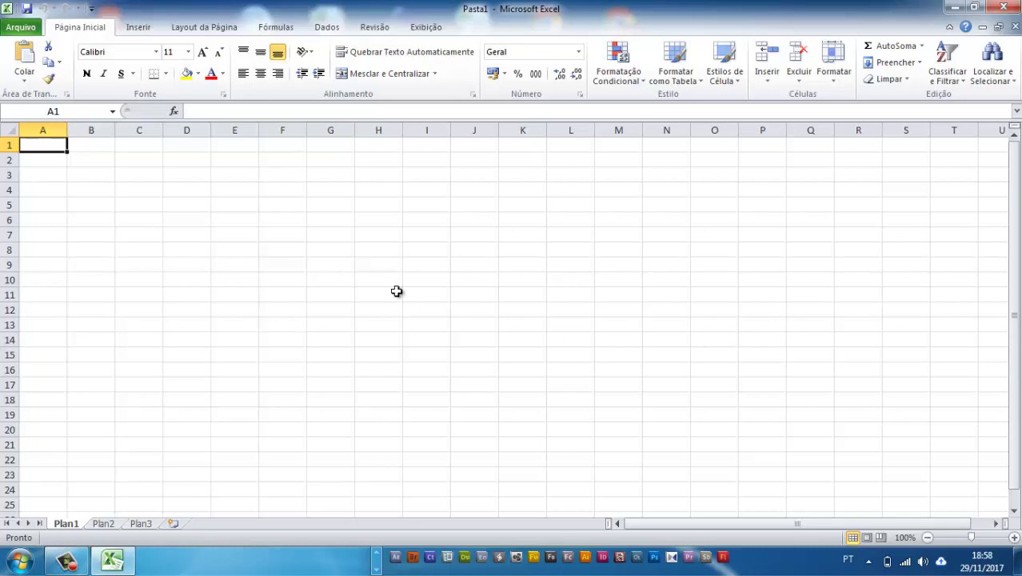
Widen column A very slightly and dismiss the Windows color scheme prompt without choosing an option
mouse_move(69, 130)
left_mouse_down()
mouse_move(365, 114)
mouse_move(69, 132)
left_mouse_up()
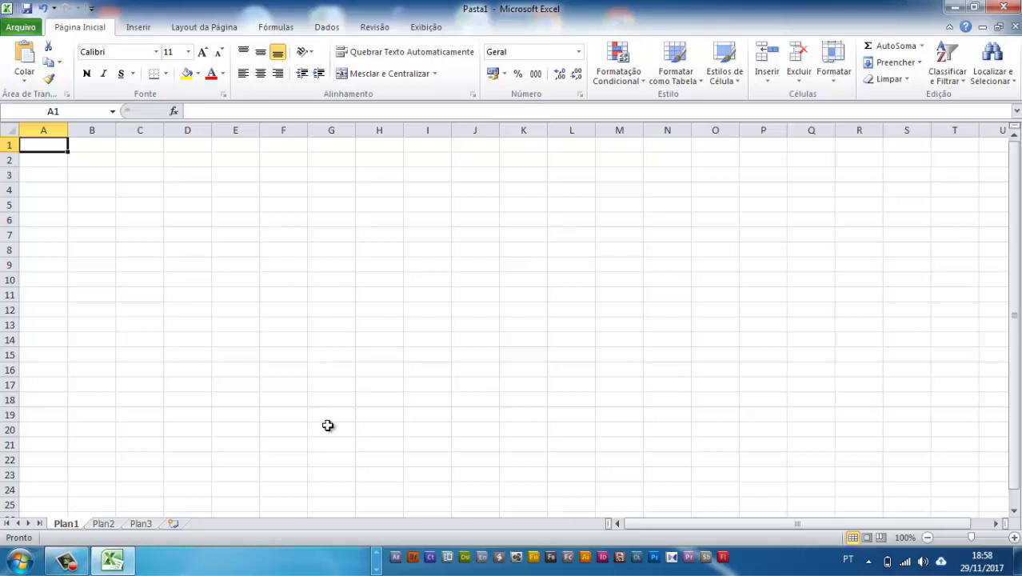
left_click_drag(68, 129, 69, 136)
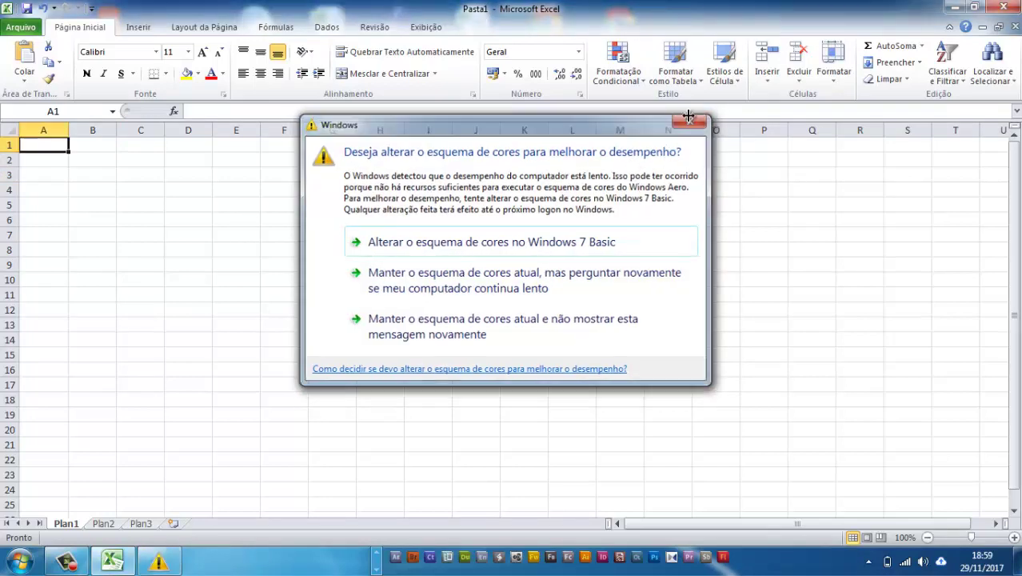
left_click(691, 121)
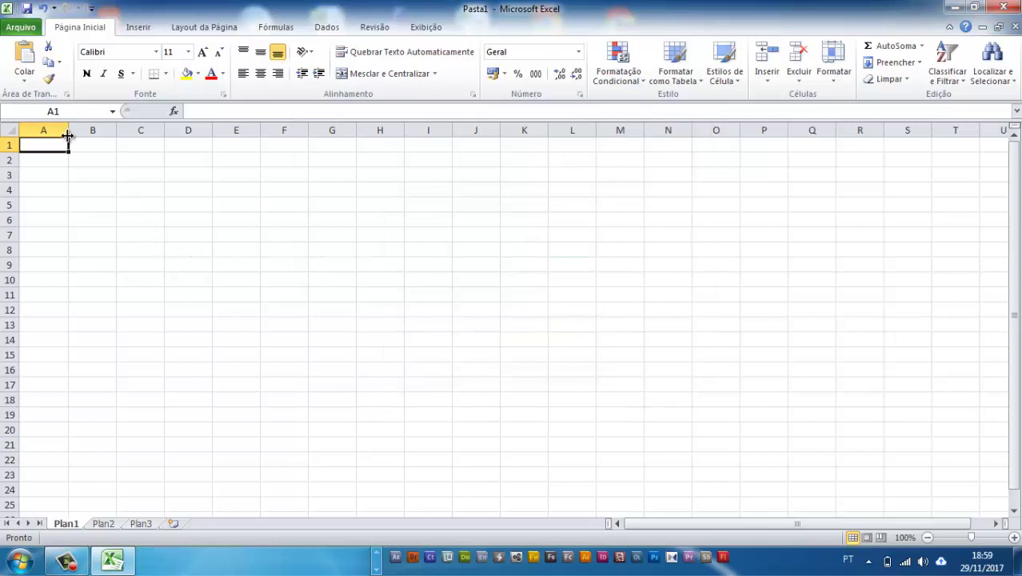
Widen column A to about six times its default width
left_click_drag(69, 131, 311, 219)
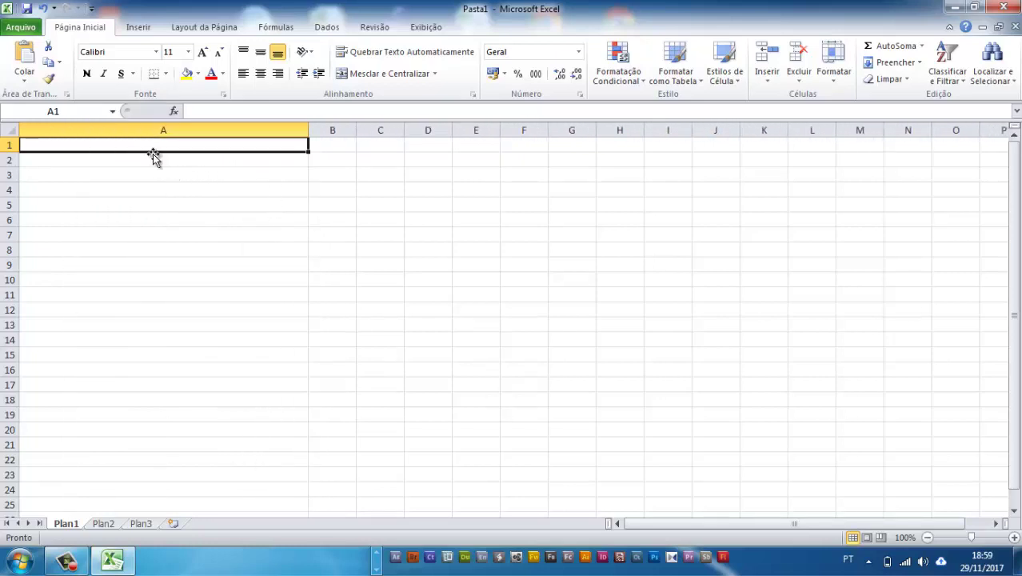
mouse_move(306, 132)
left_mouse_down()
mouse_move(222, 135)
mouse_move(302, 129)
left_mouse_up()
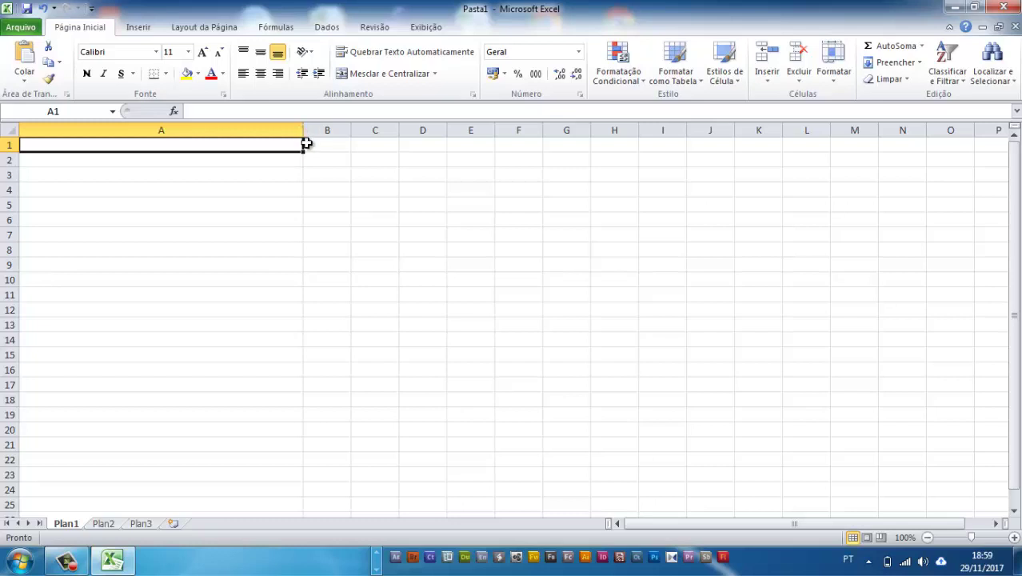
double_click(247, 147)
left_click(230, 168)
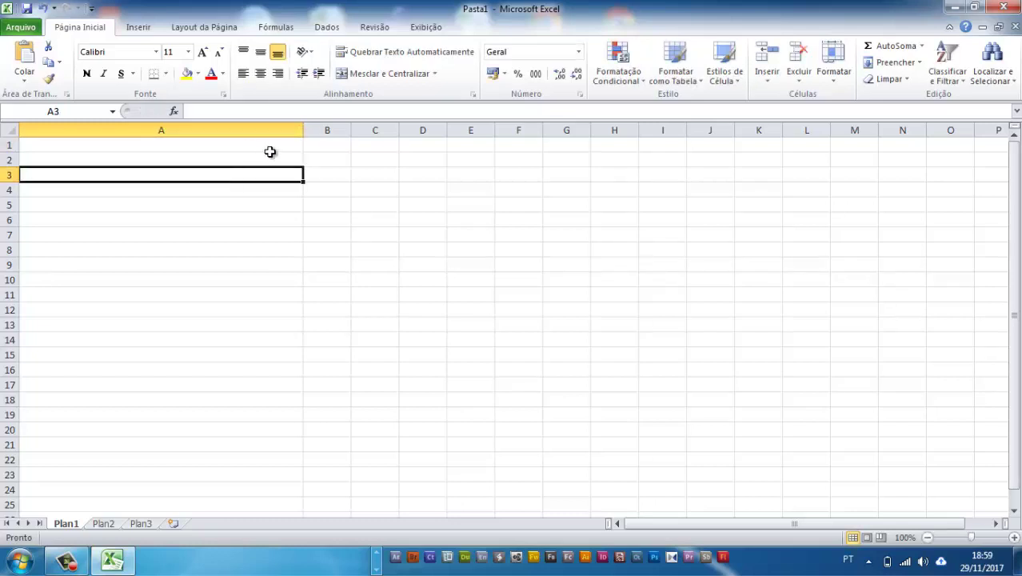
Narrow column A to slightly less than the default column width and make row 1 marginally taller
left_click_drag(304, 131, 66, 136)
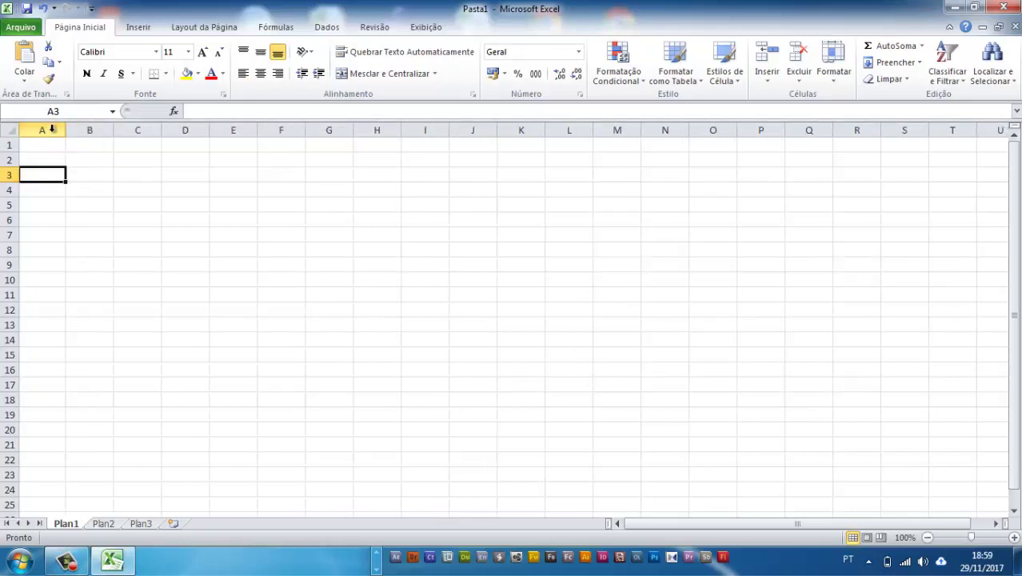
mouse_move(68, 130)
left_mouse_down()
mouse_move(215, 130)
mouse_move(59, 138)
left_mouse_up()
left_click(141, 143)
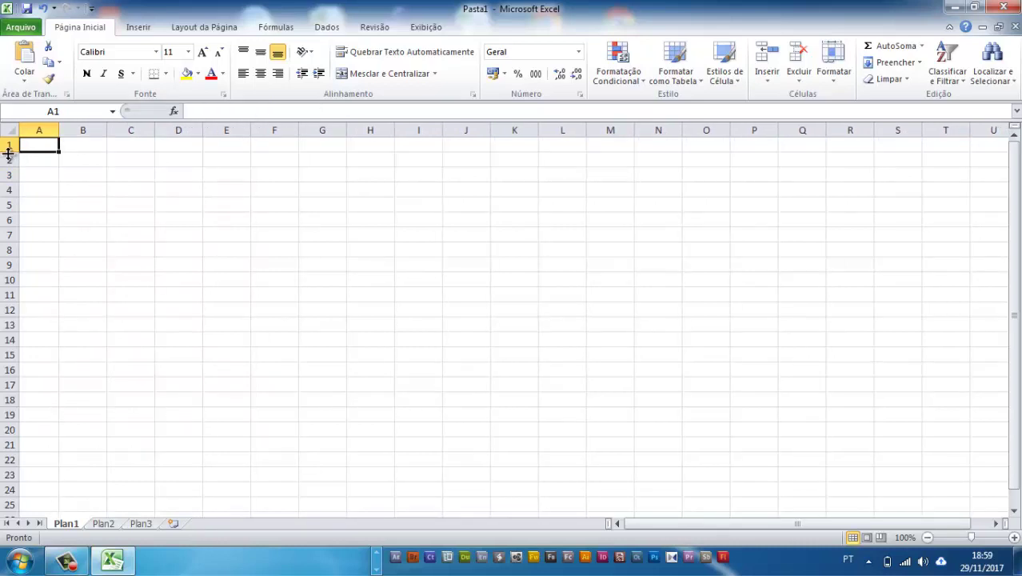
mouse_move(8, 153)
left_mouse_down()
mouse_move(13, 265)
mouse_move(15, 154)
mouse_move(86, 119)
mouse_move(130, 114)
mouse_move(130, 128)
left_mouse_up()
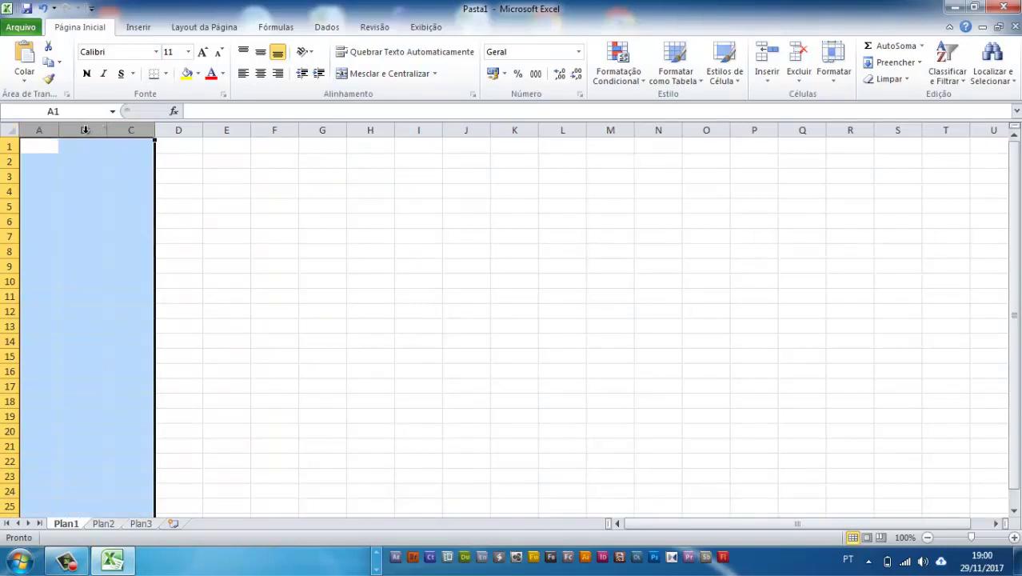
Widen columns A to C together to an equal width, nearly double the default
left_click_drag(37, 128, 151, 128)
left_click_drag(59, 130, 105, 129)
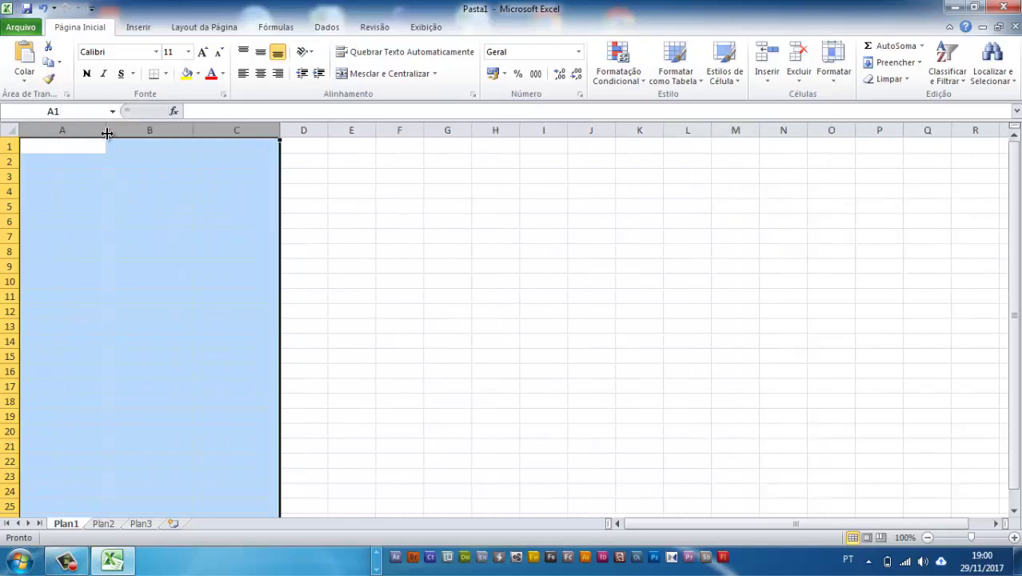
left_click(155, 141)
left_click(247, 148)
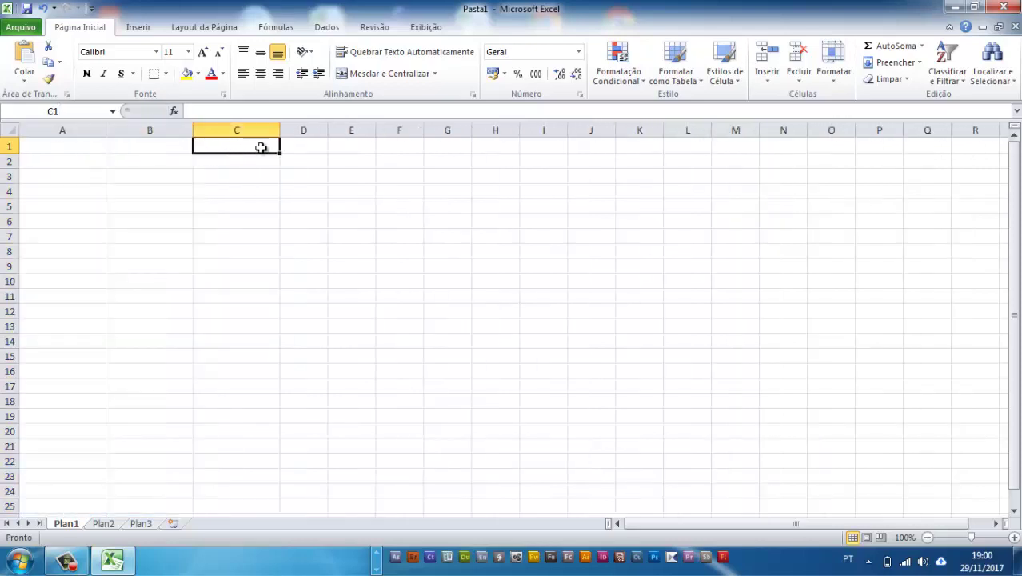
left_click(308, 142)
left_click(352, 143)
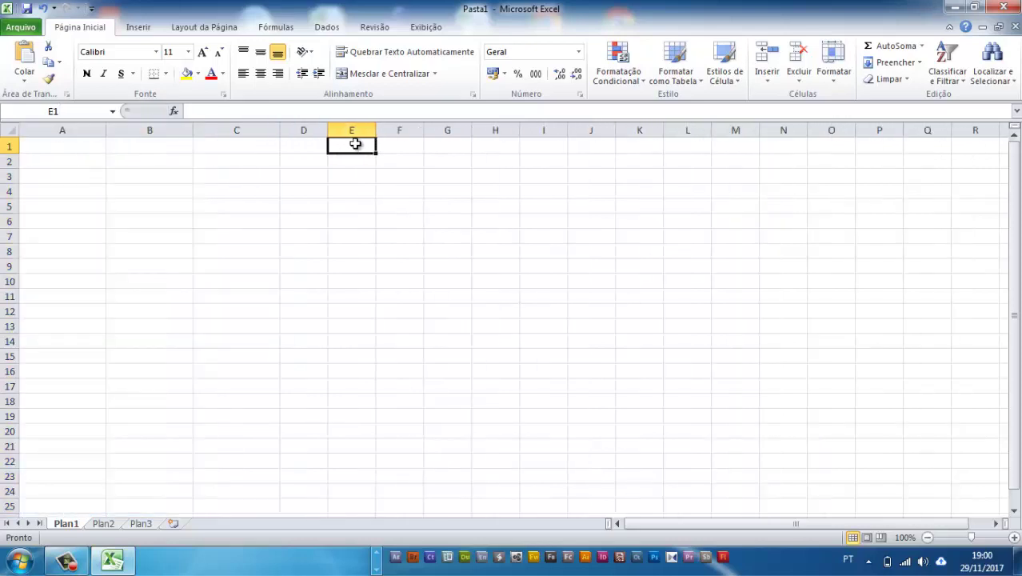
Increase the height of rows 1 to 3 together to nearly three times the default
left_click(91, 129)
left_click_drag(91, 129, 251, 121)
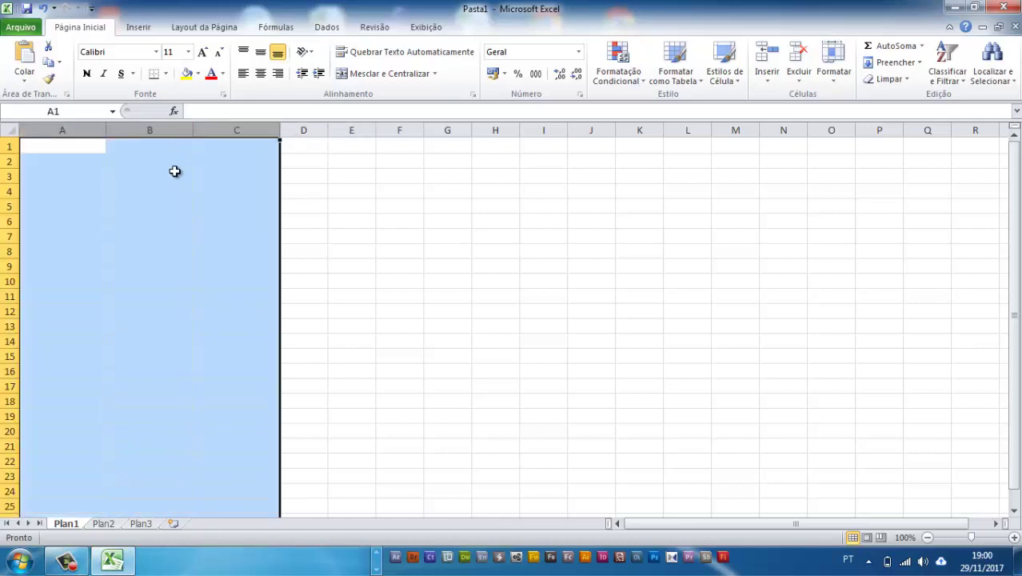
left_click(171, 177)
left_click_drag(4, 145, 8, 218)
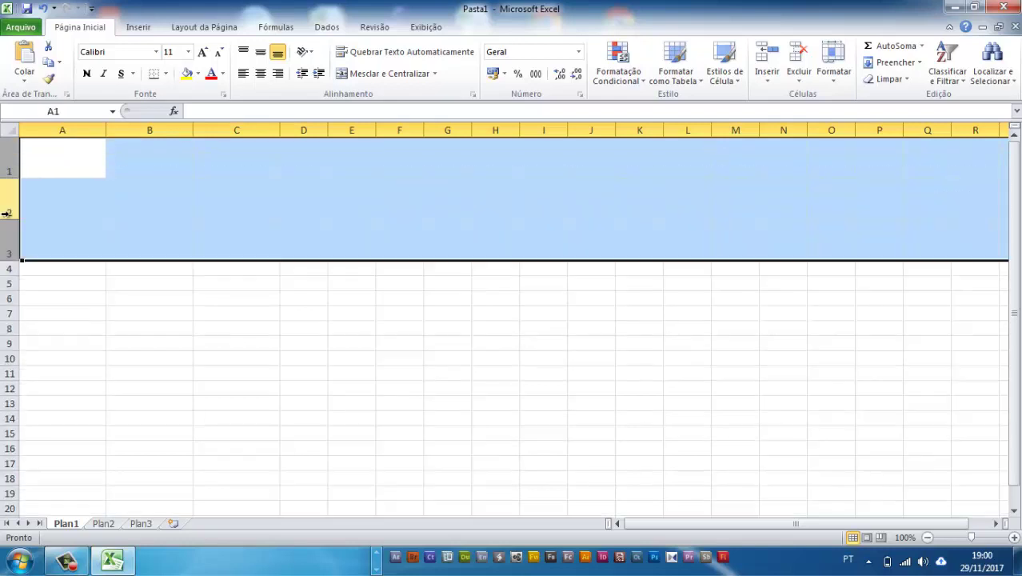
left_click(96, 214)
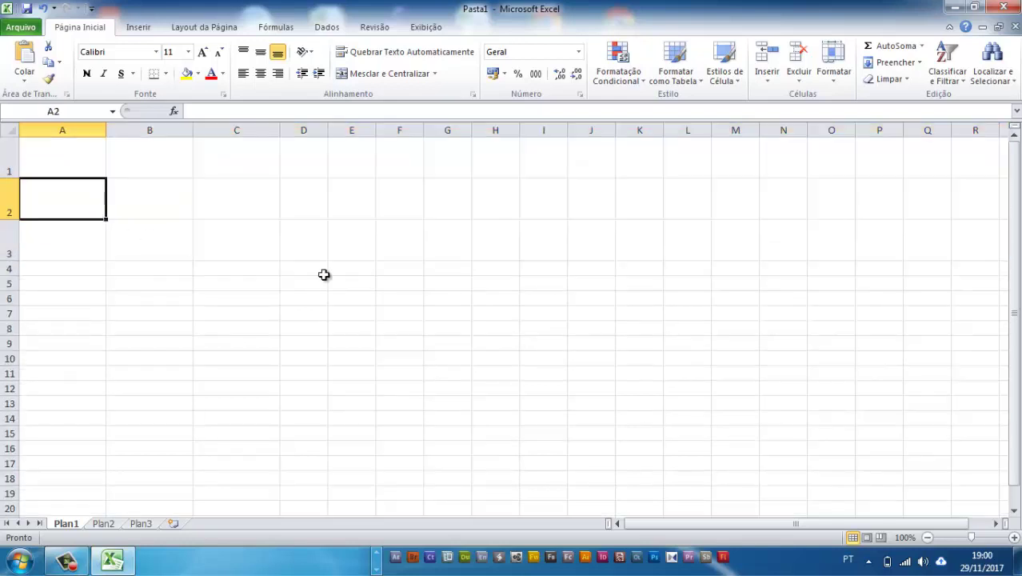
Set all rows of the sheet to one uniform height slightly taller than the default
left_click(10, 128)
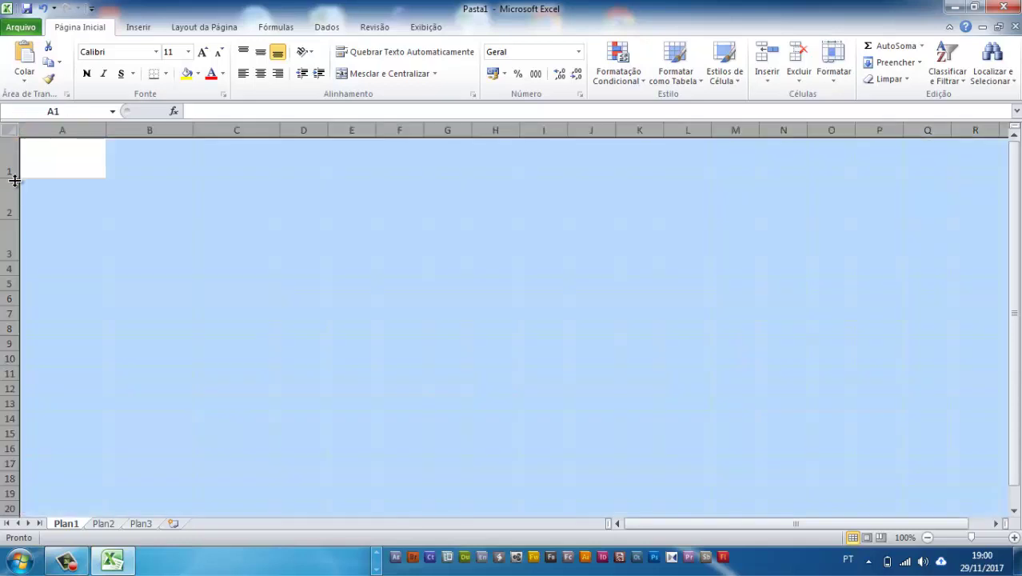
left_click_drag(9, 177, 11, 156)
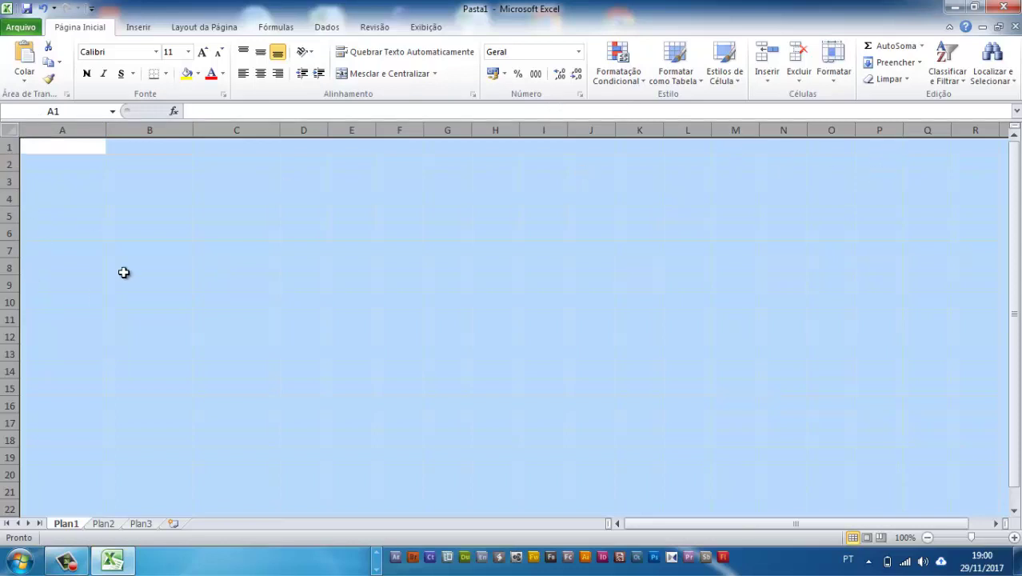
left_click(124, 231)
Highlight a run of columns from A, row 2, and single cells such as B2 and C2 to distinguish columns, rows and cells
left_click_drag(60, 126, 696, 130)
left_click(8, 162)
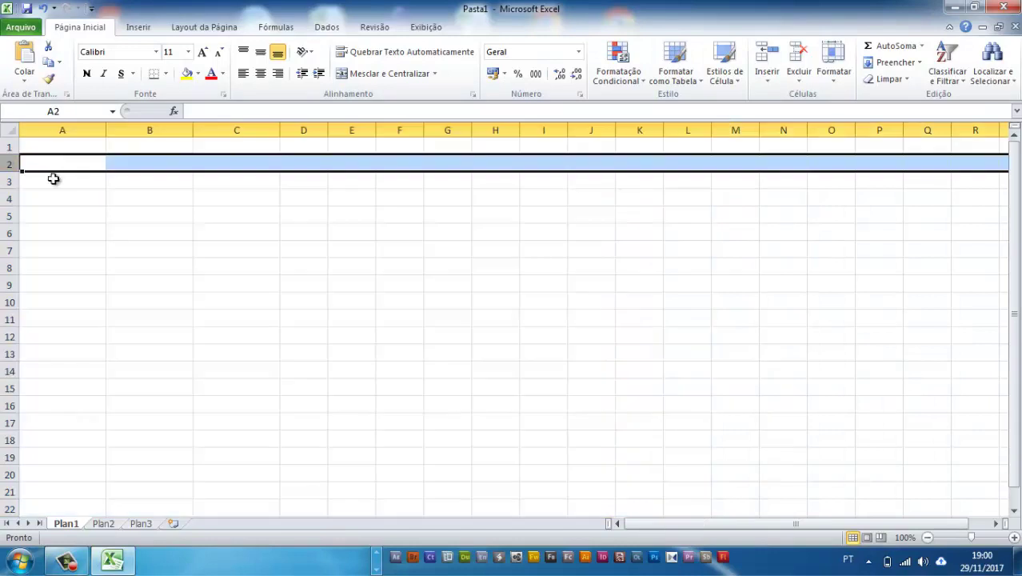
left_click(60, 162)
left_click(133, 166)
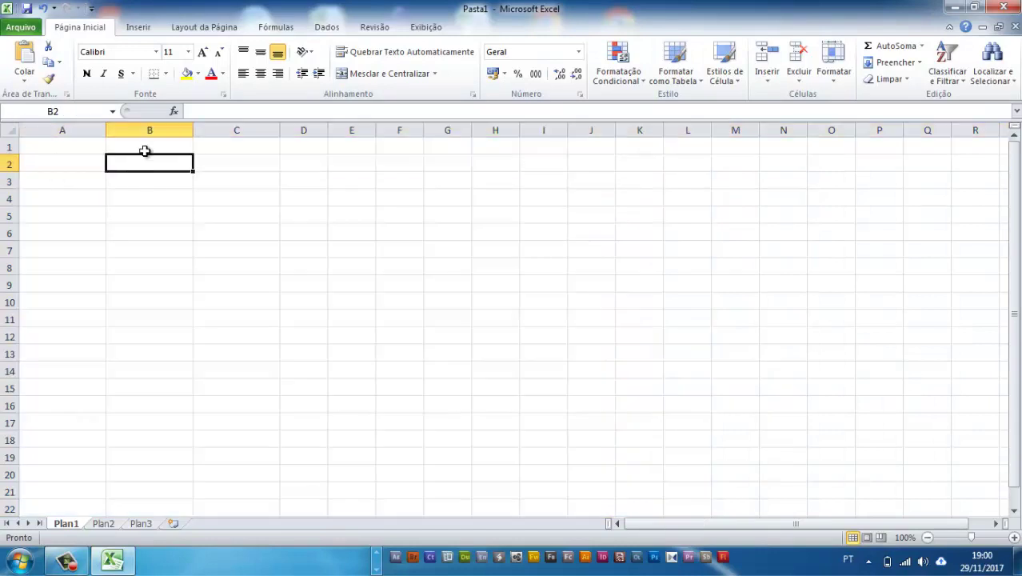
left_click(145, 149)
left_click(237, 163)
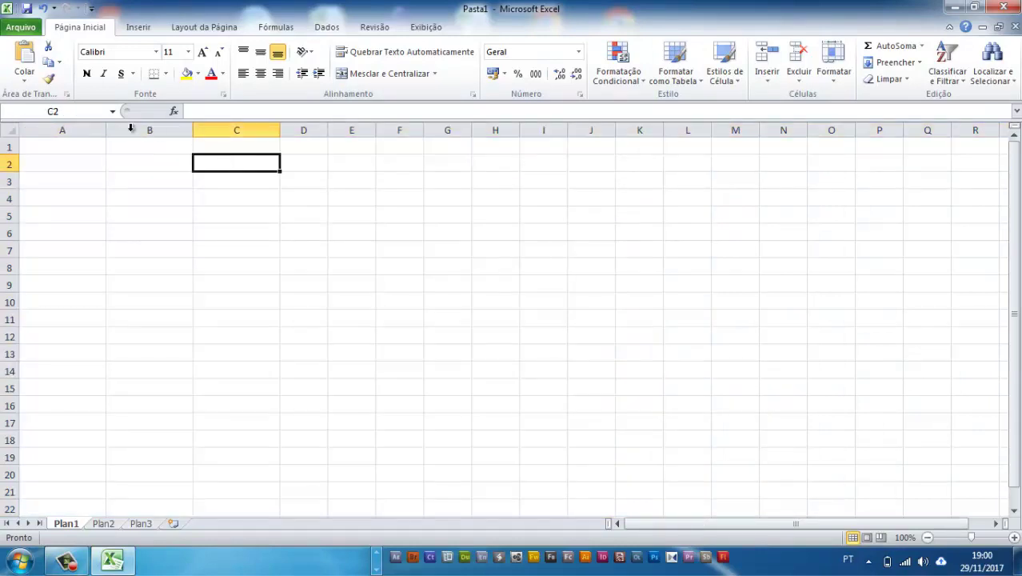
Widen column A to about three and a half times its width and enter the heading DESCRIÇÃO DE PRODUTOS in cell A1
left_click_drag(106, 132, 330, 160)
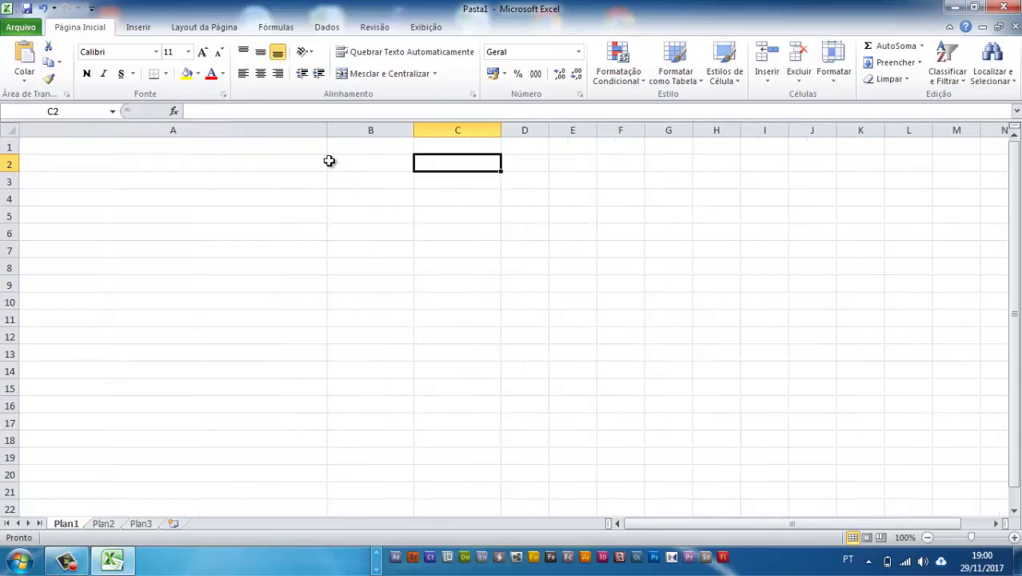
left_click(167, 145)
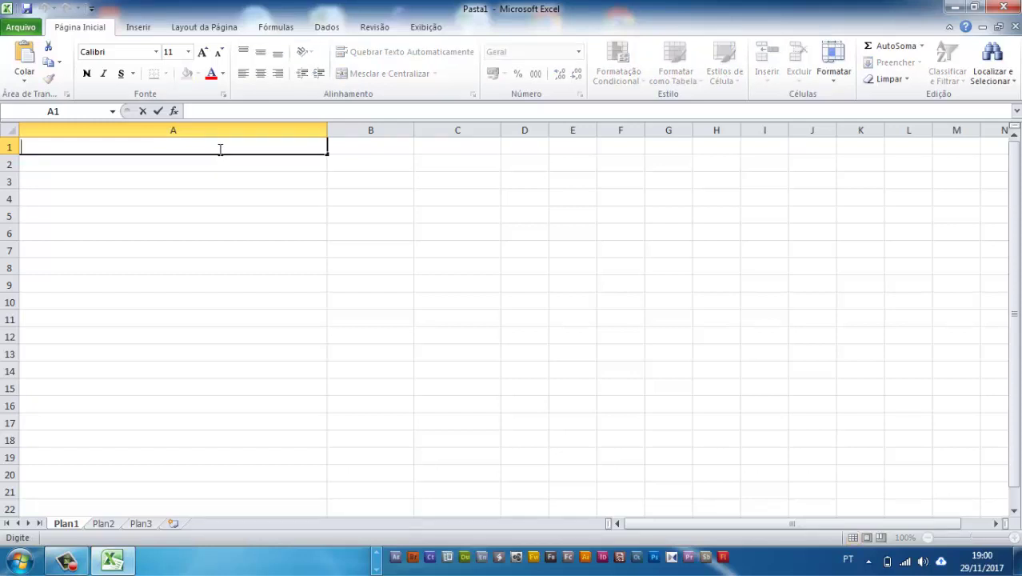
type("de")
key("BackSpace")
key("BackSpace")
type("DESCR")
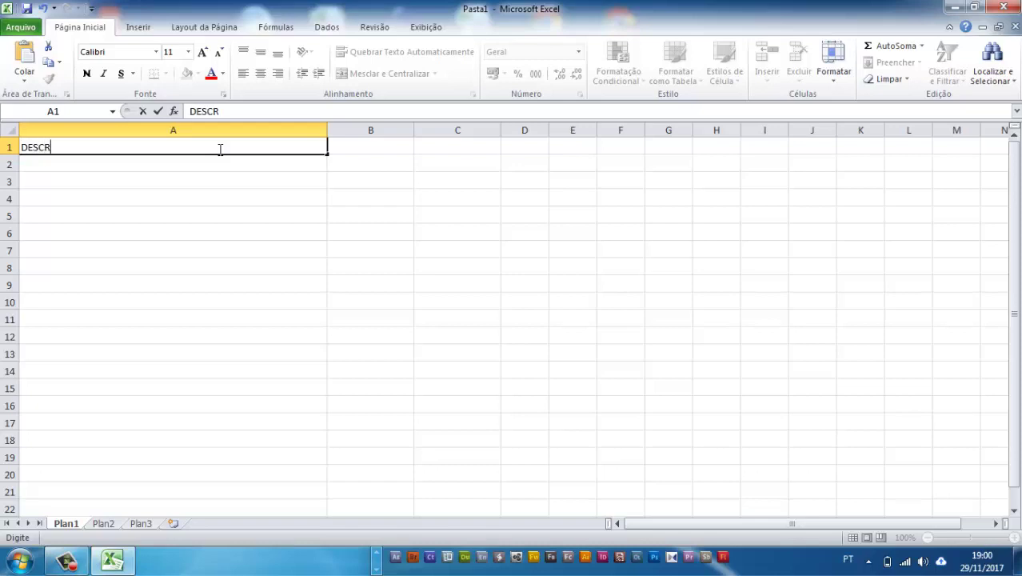
type("IÇÃO D")
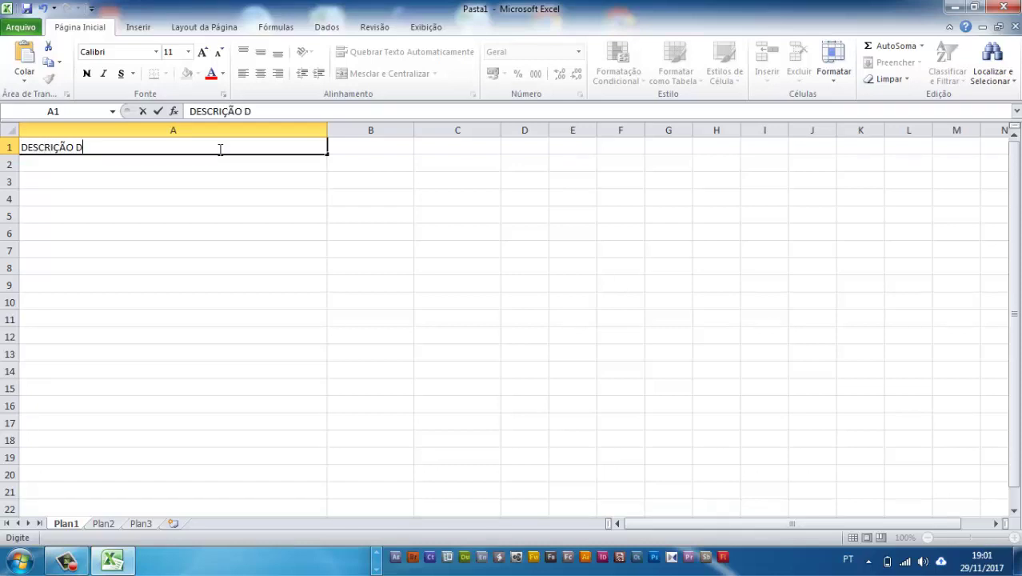
type("E PRODUTOS")
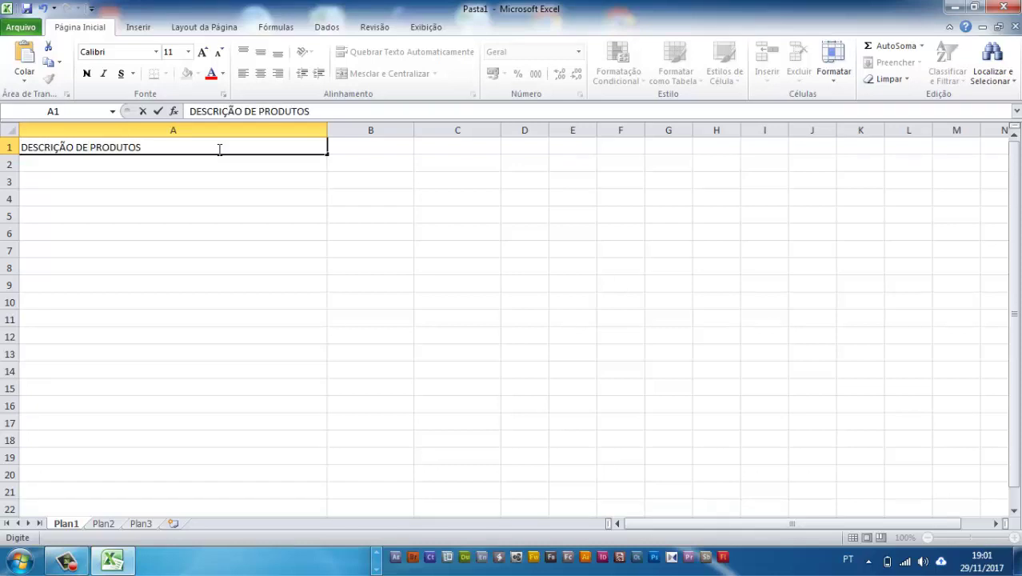
left_click(391, 148)
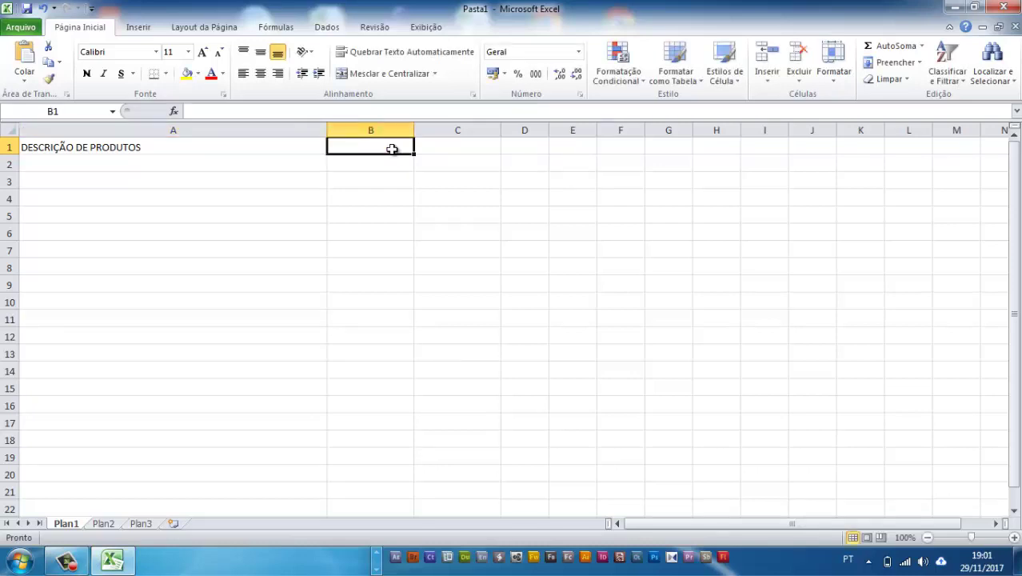
type("VALO")
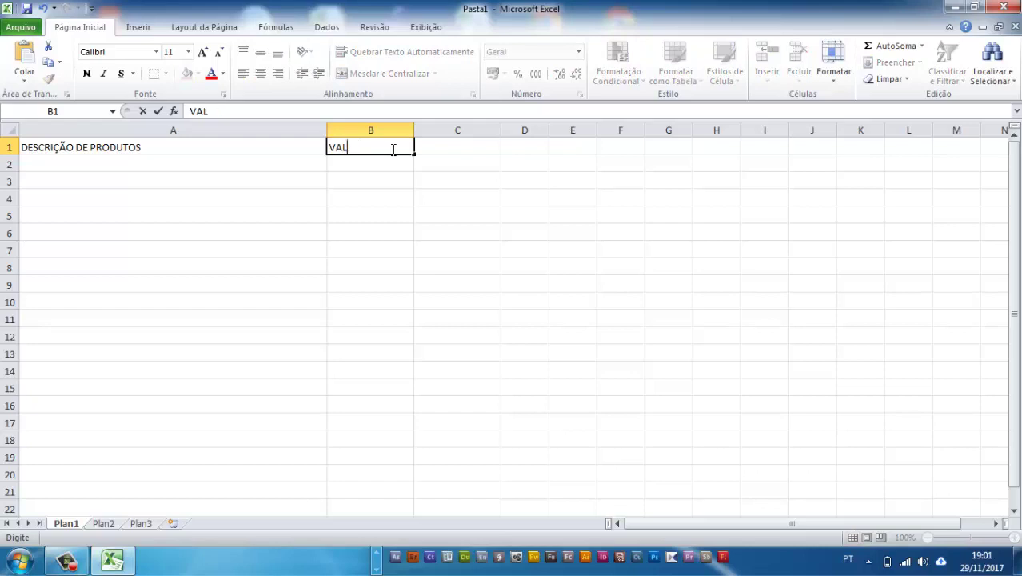
key("BackSpace")
key("BackSpace")
key("BackSpace")
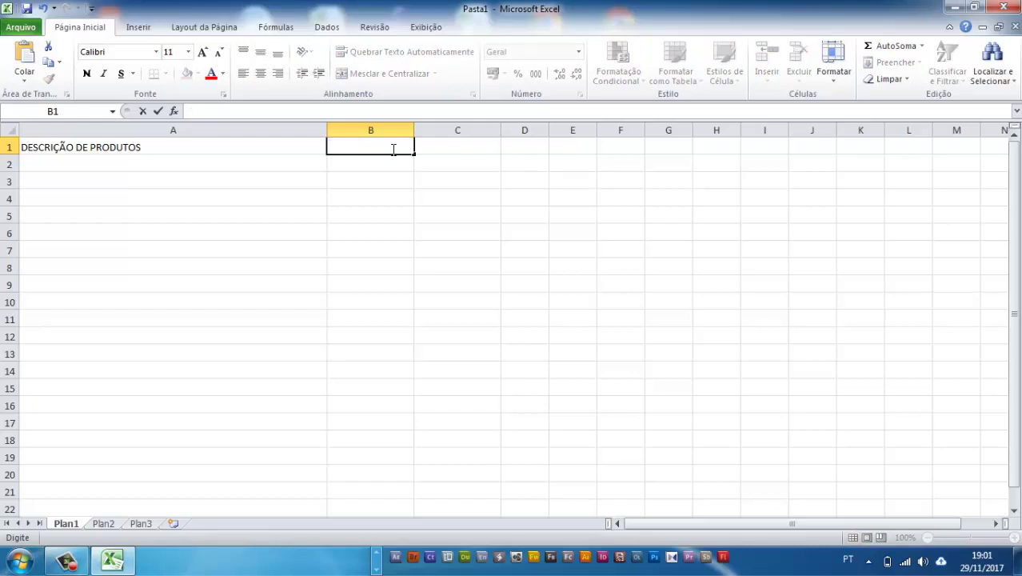
left_click(120, 131)
right_click(120, 131)
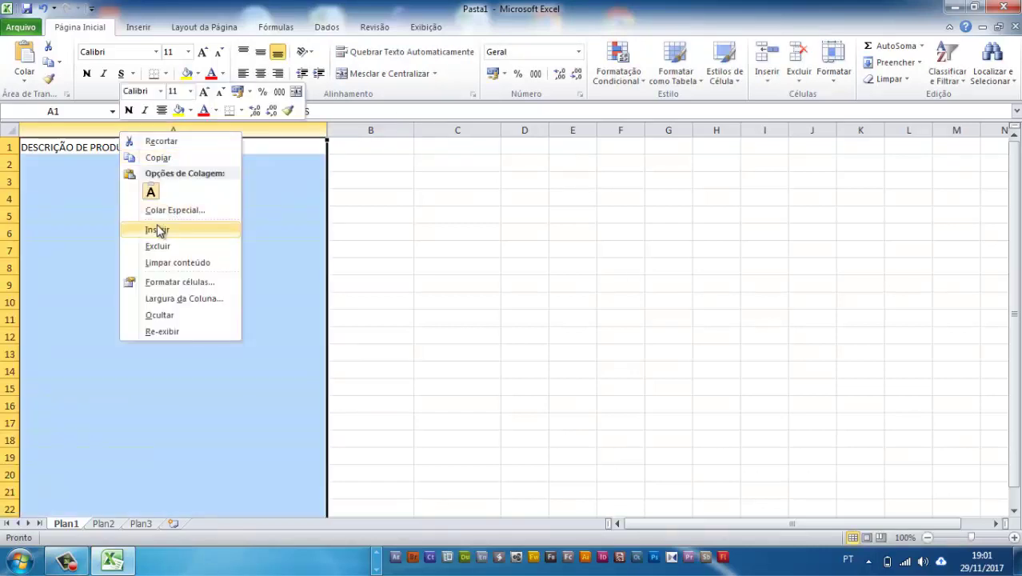
left_click(99, 246)
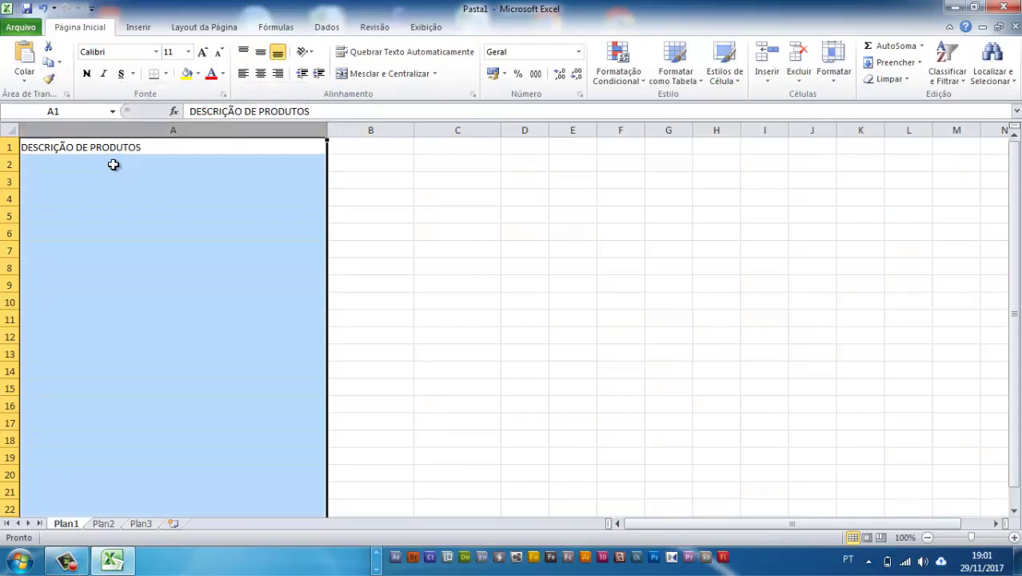
left_click(115, 164)
Fill the DESCRIÇÃO DE PRODUTOS heading from cell A1 down column A to row 20
left_click(137, 146)
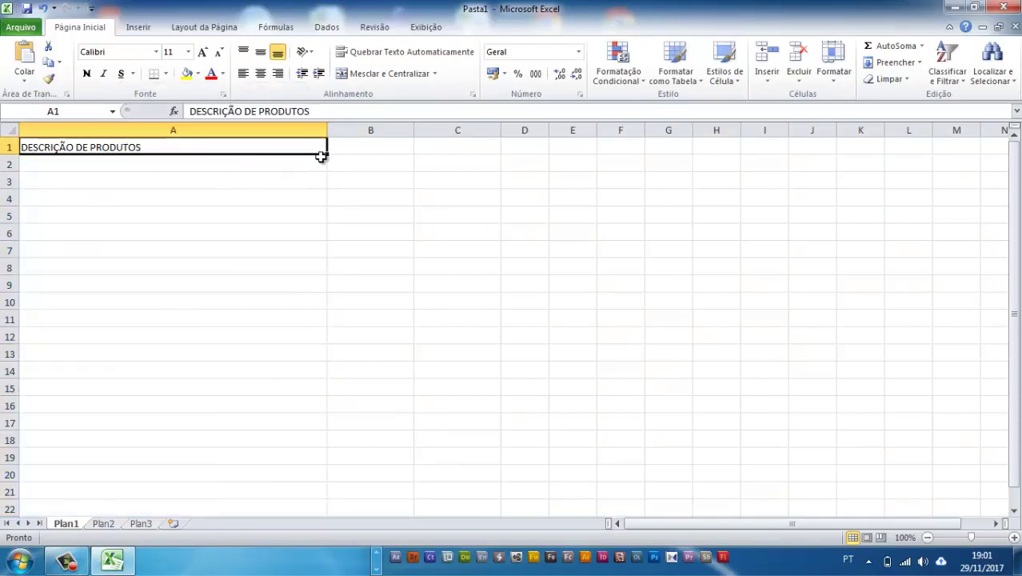
left_click_drag(327, 154, 319, 472)
left_click(230, 318)
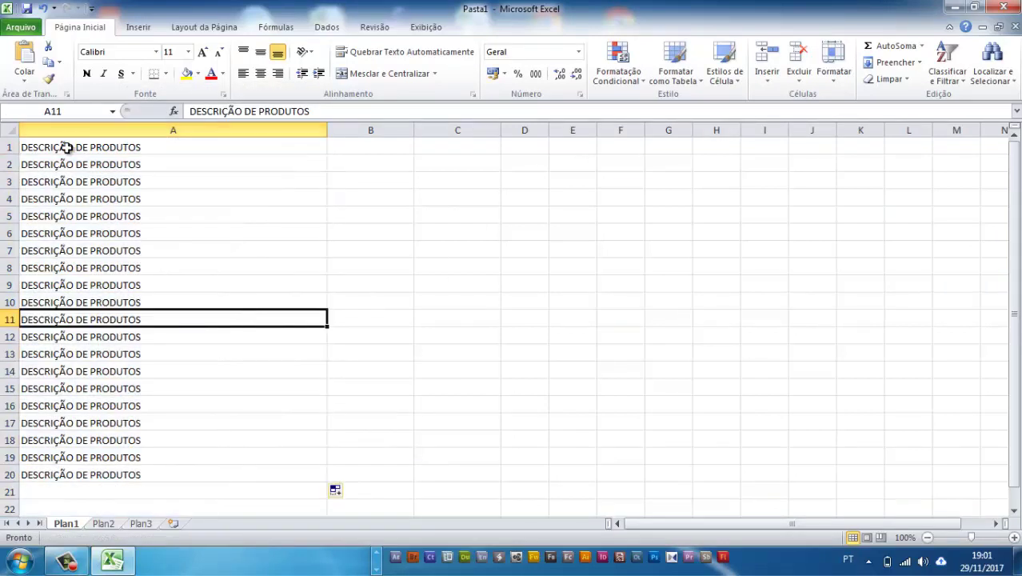
Insert an empty column before the DESCRIÇÃO DE PRODUTOS column
left_click(107, 126)
right_click(107, 129)
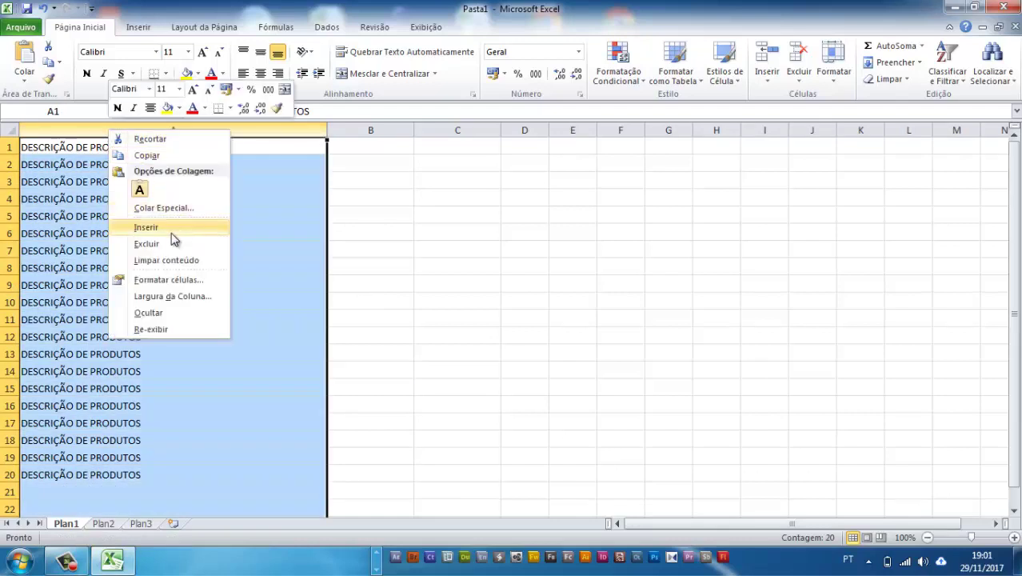
left_click(66, 129)
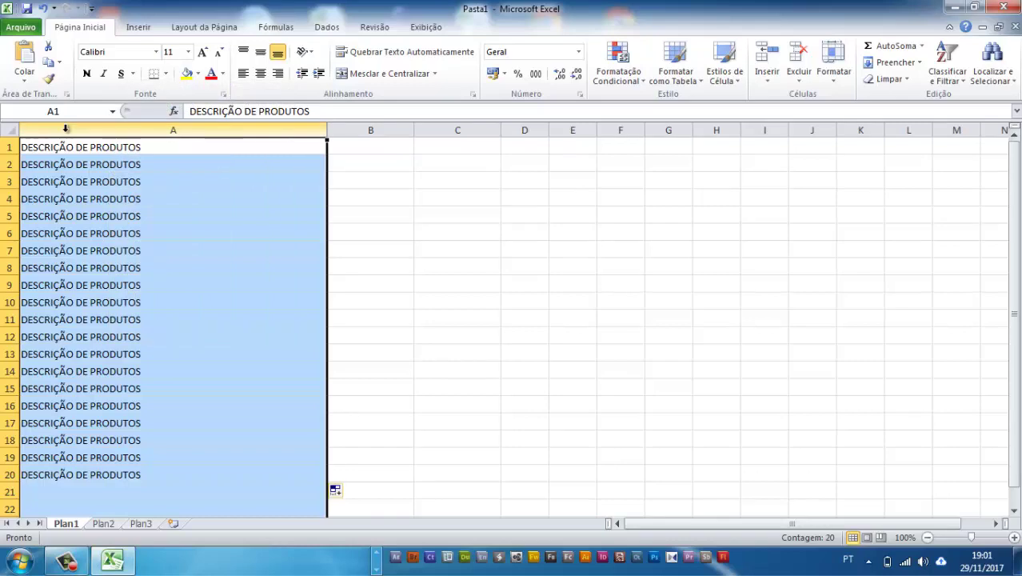
right_click(65, 130)
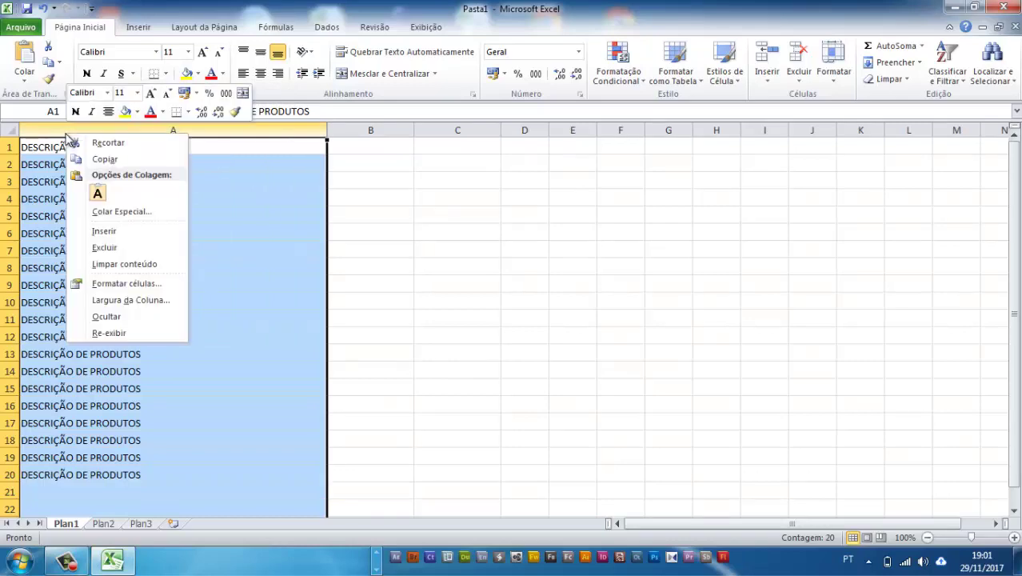
left_click(119, 229)
left_click(53, 165)
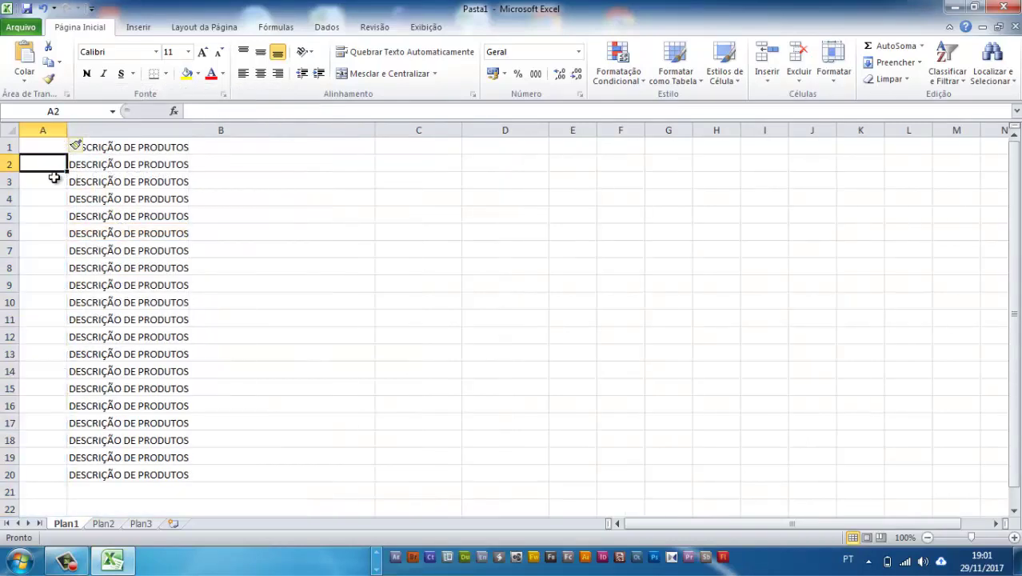
Clear the repeated DESCRIÇÃO DE PRODUTOS text from cells B2 to B20, keeping only the heading in row 1
left_click(44, 146)
left_click_drag(155, 164, 179, 473)
key("BackSpace")
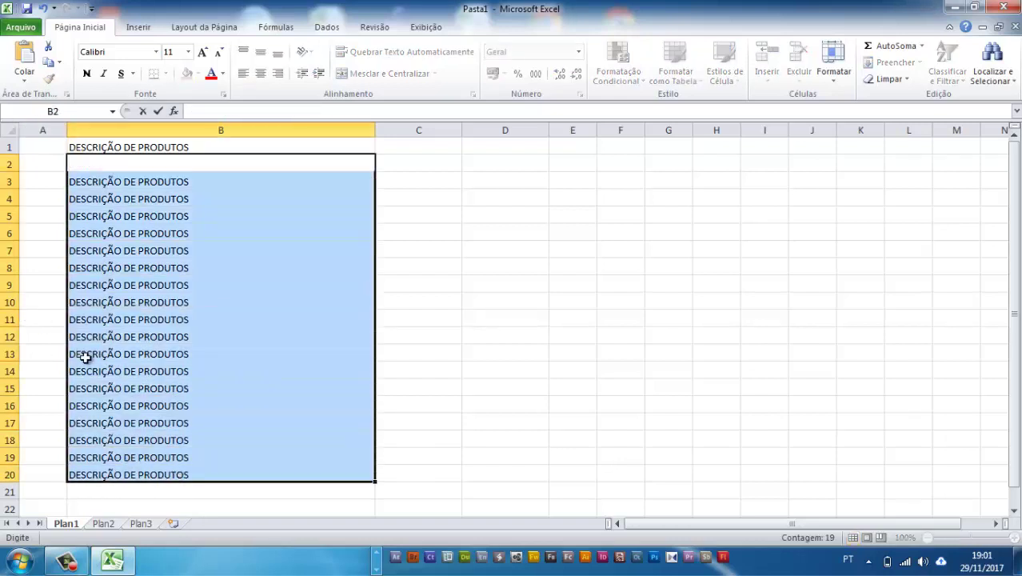
left_click(120, 285)
left_click_drag(120, 181, 144, 466)
key("Delete")
left_click(137, 388)
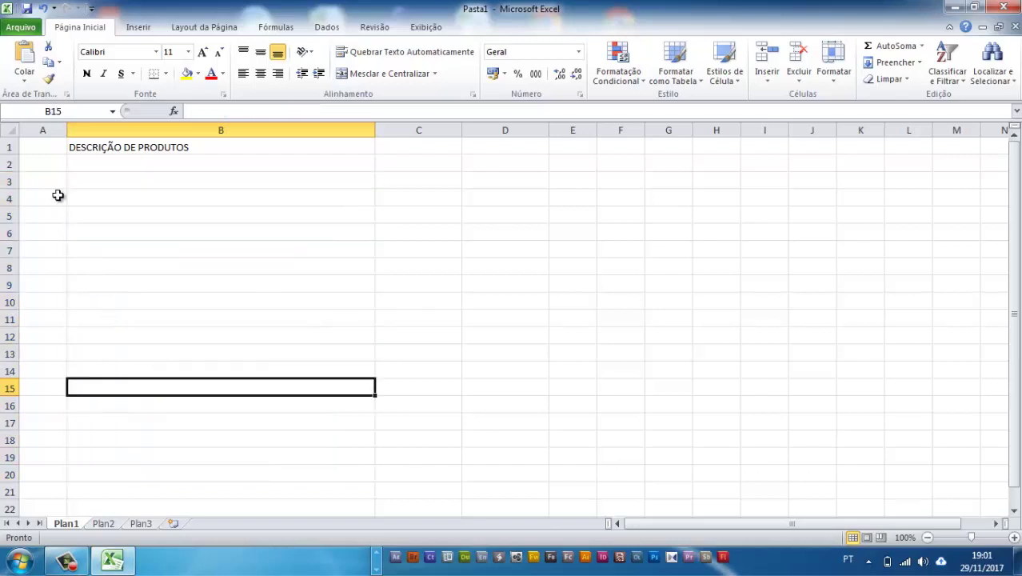
Enter the heading QTD in cell A1
left_click(44, 147)
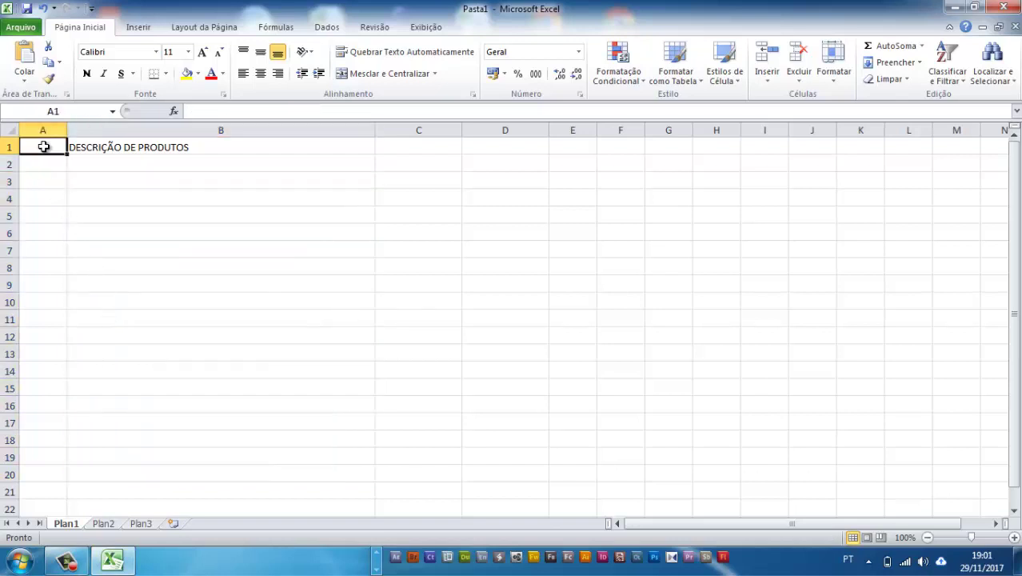
type("QTD")
left_click(198, 262)
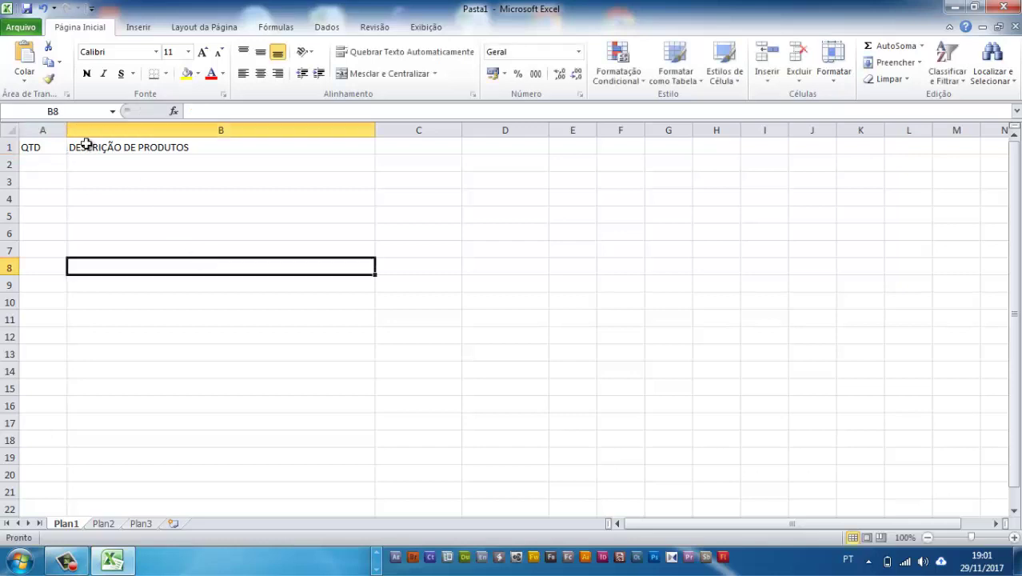
Give the header cells A1 to E1 a black fill and a white font colour
left_click_drag(46, 149, 588, 144)
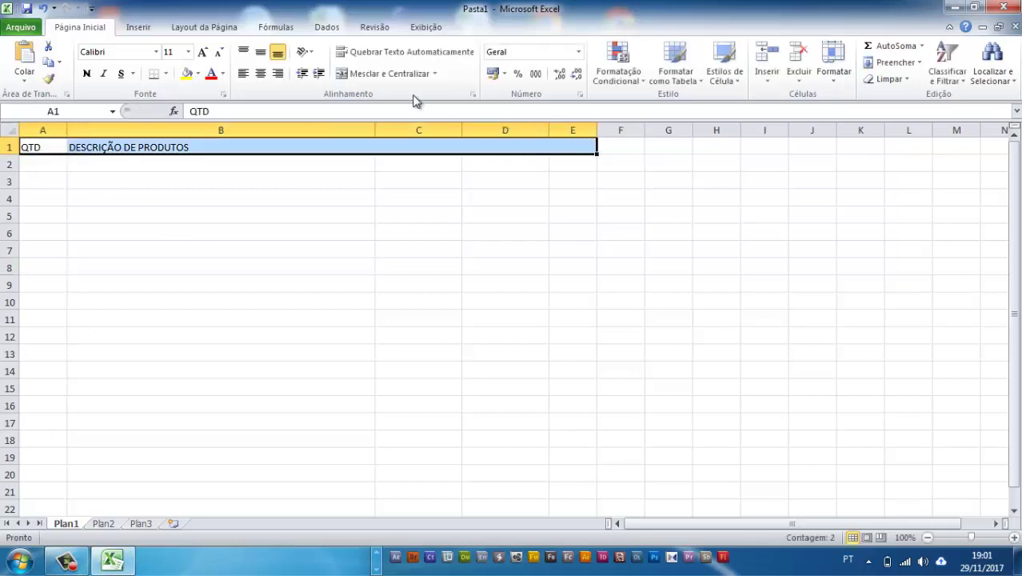
left_click(197, 73)
left_click(198, 103)
left_click(223, 74)
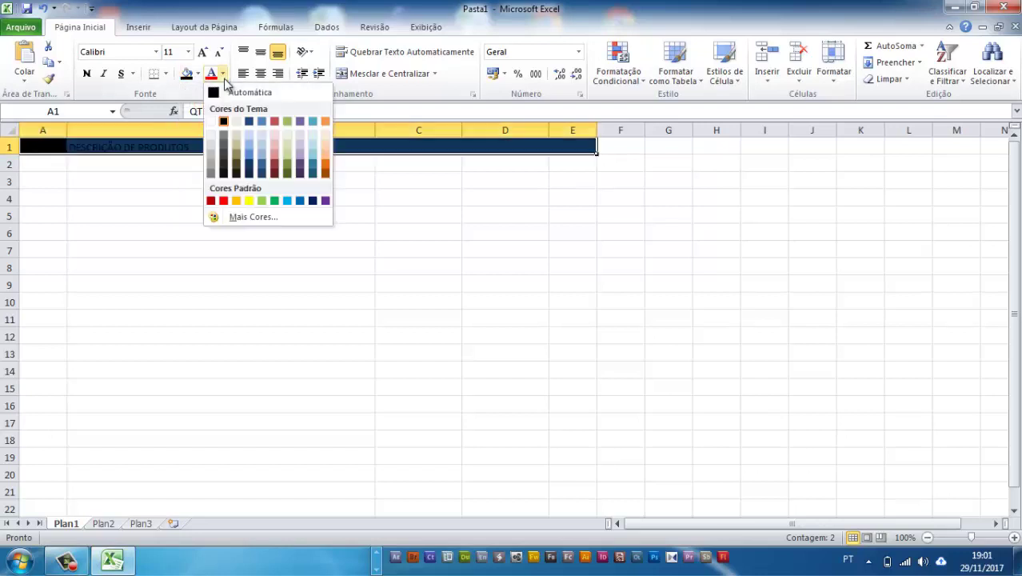
left_click(216, 132)
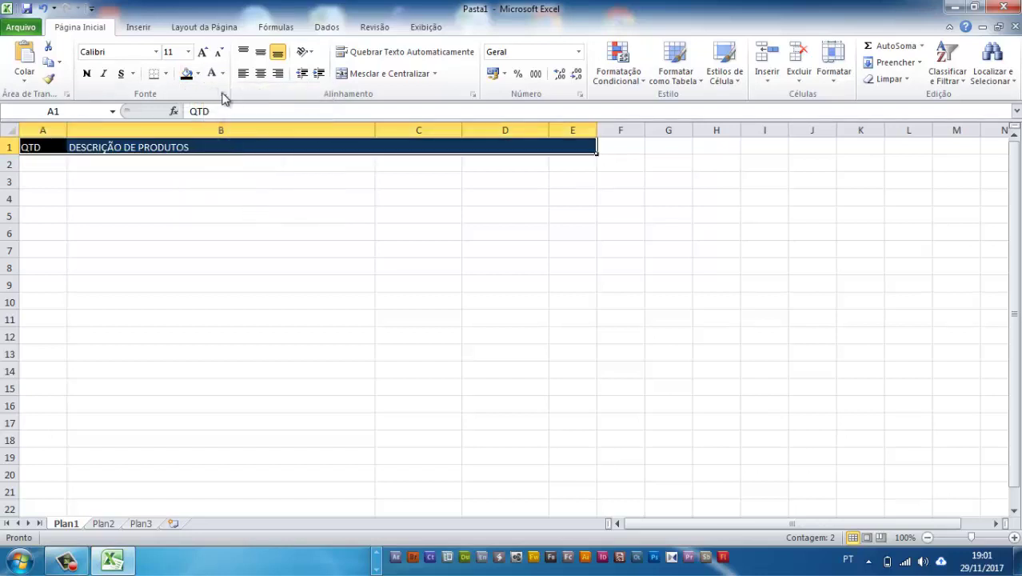
Make the header cells A1 to E1 bold and centre their text horizontally
left_click(86, 74)
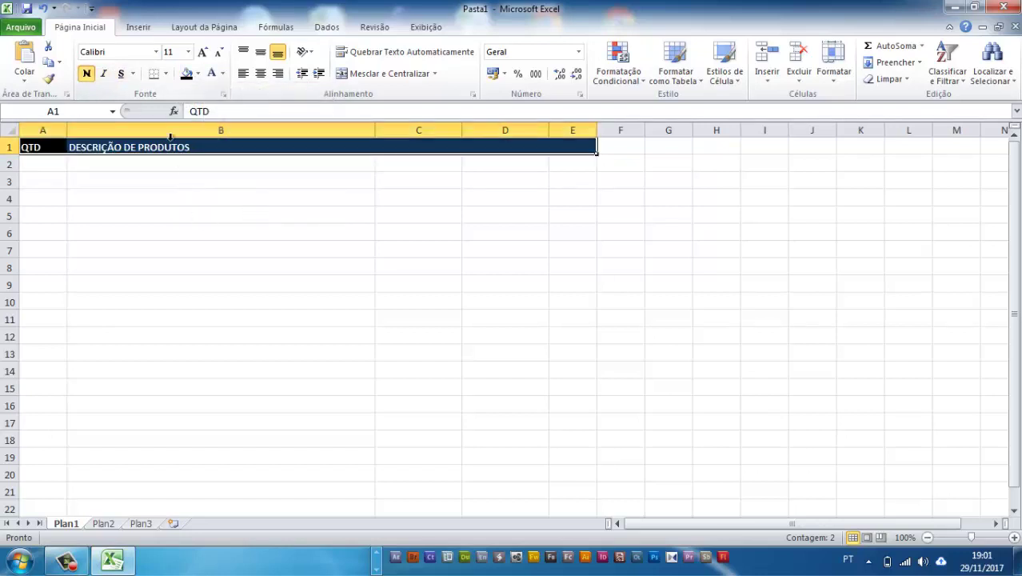
left_click(260, 74)
left_click(296, 196)
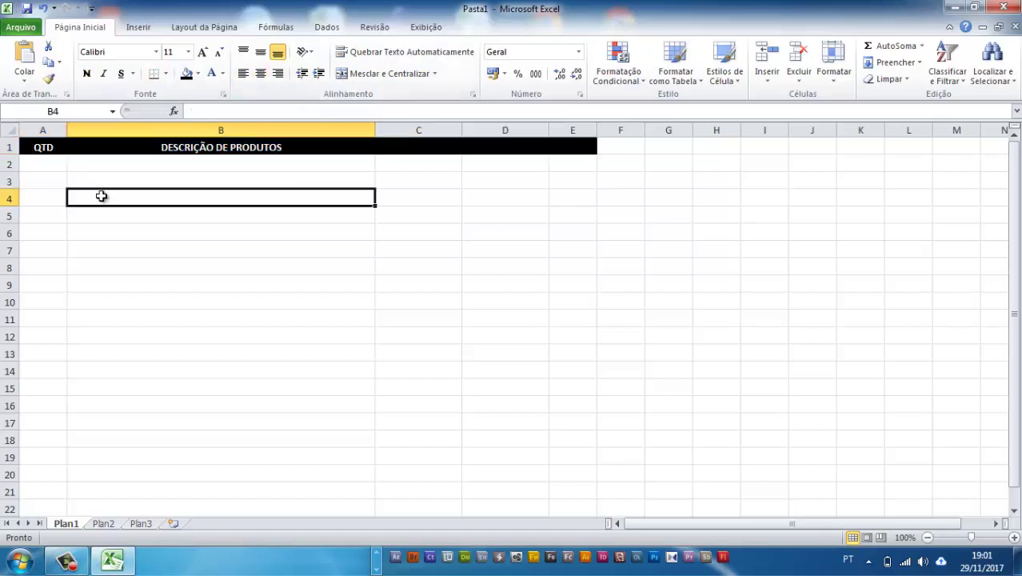
Enter the headings VALOR UNIT. in cell C1 and VALOR TOTAL in cell D1
left_click(405, 138)
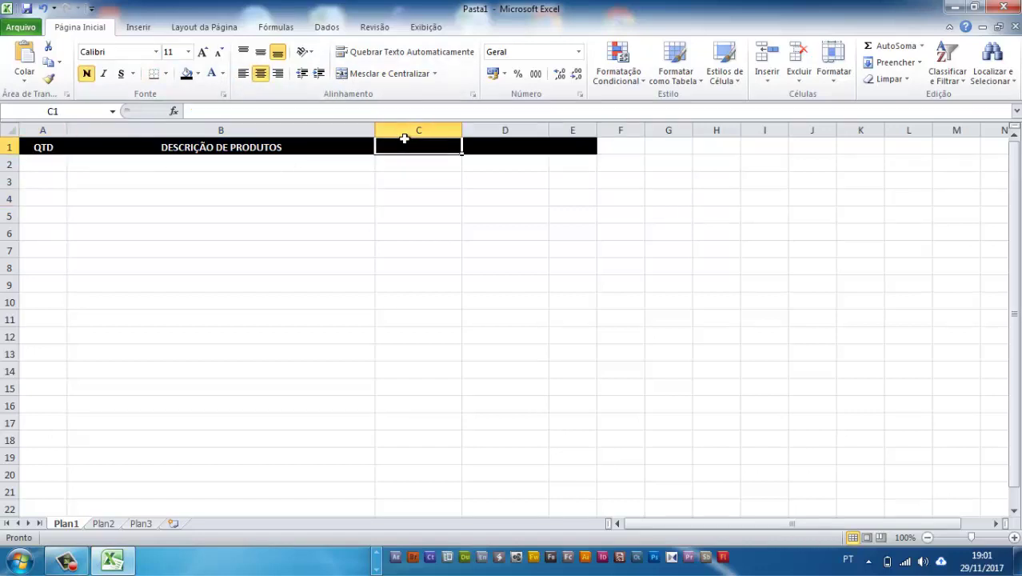
type("VALOR UN")
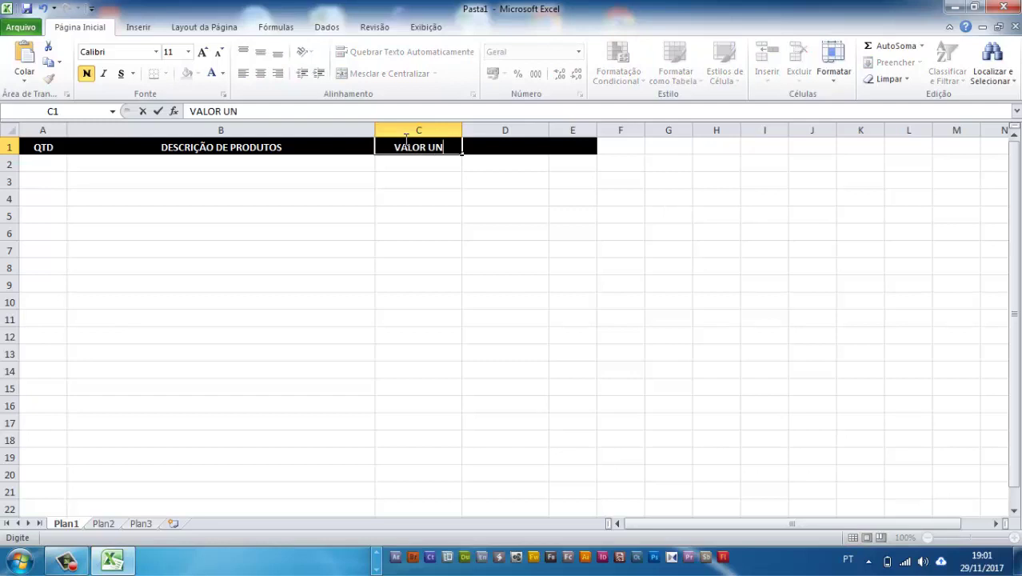
type("IT.")
key("Tab")
type("VALOR")
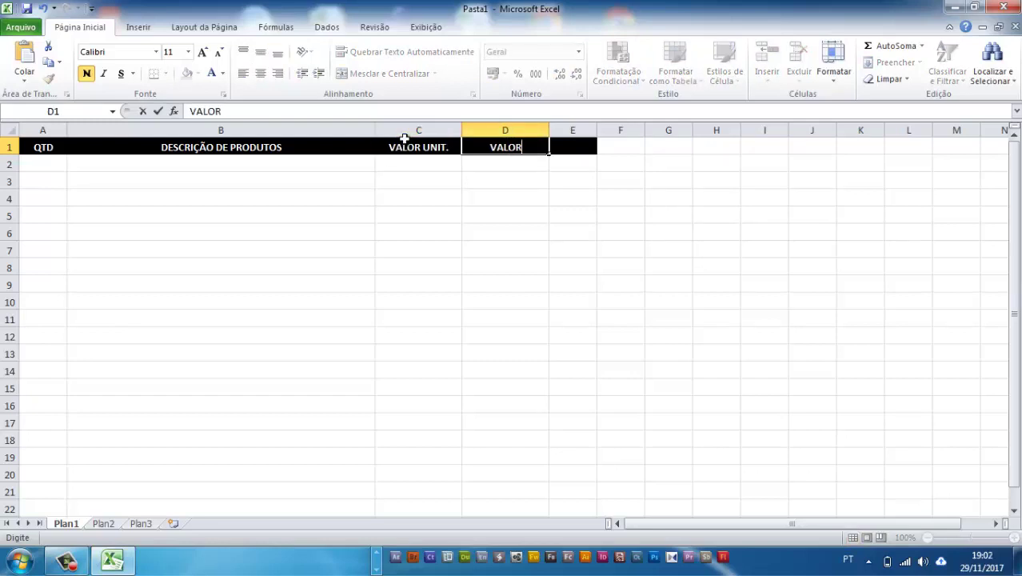
type(" TOTAL")
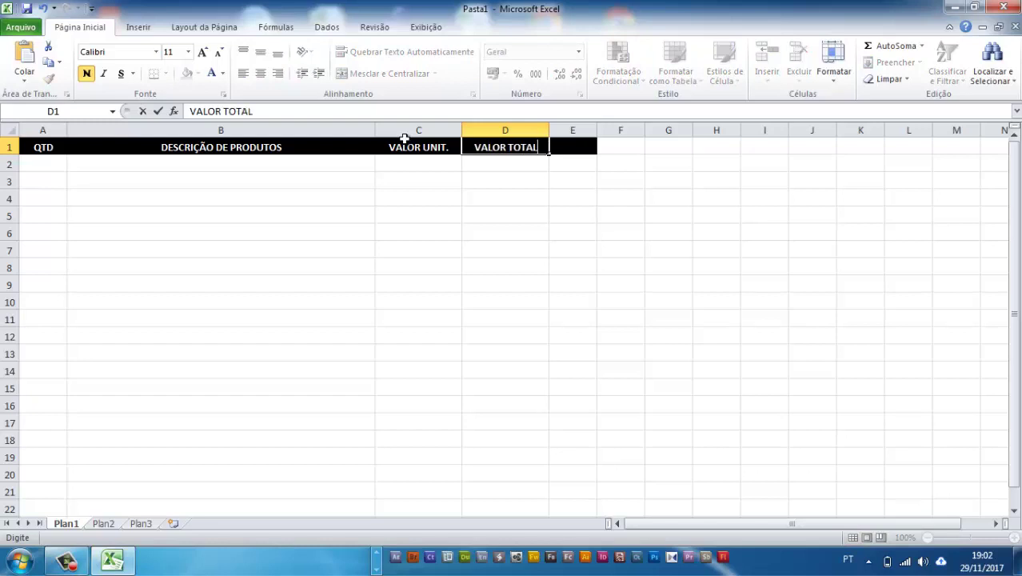
left_click(480, 201)
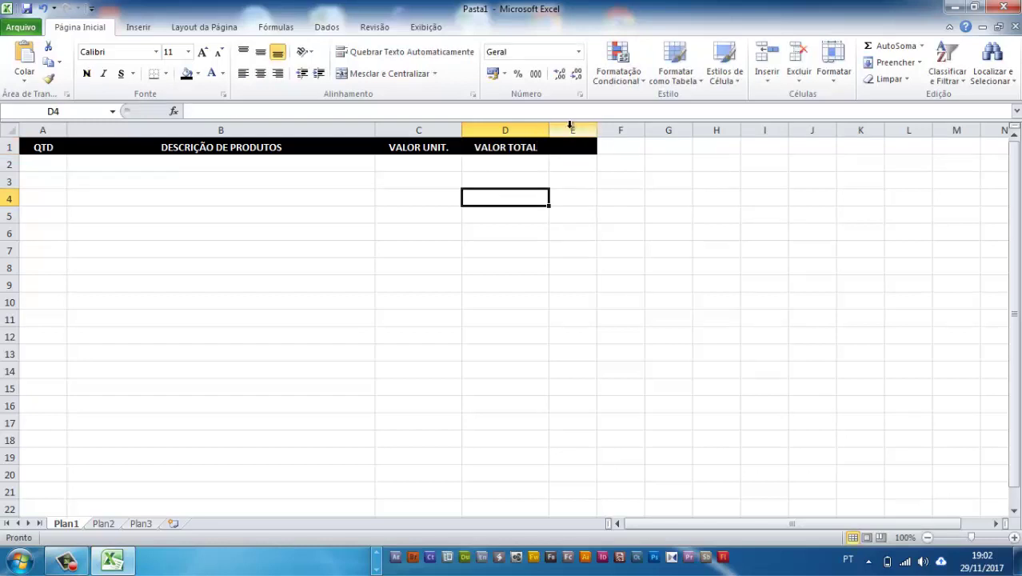
left_click(46, 160)
left_click(208, 163)
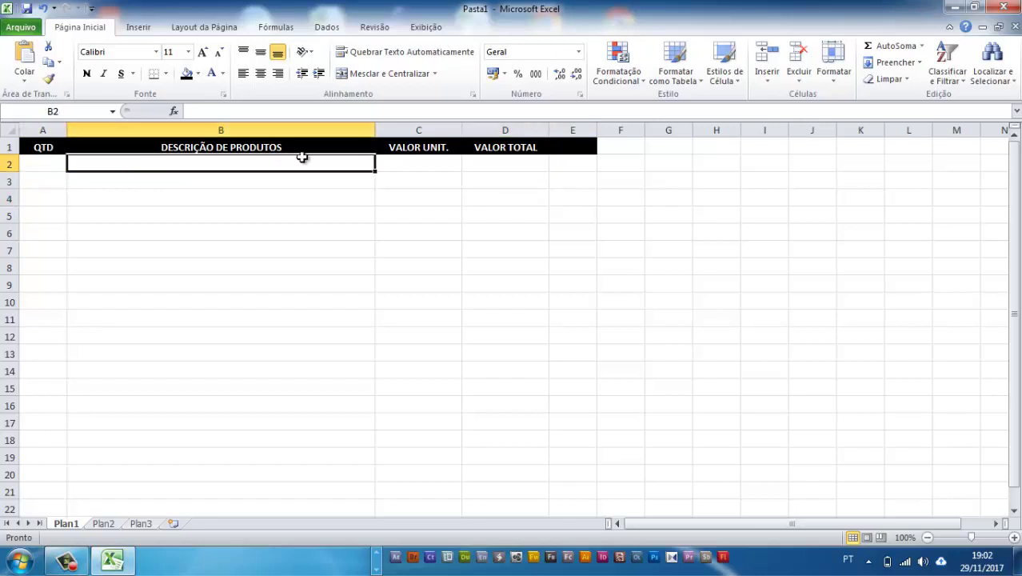
left_click(422, 168)
left_click(502, 162)
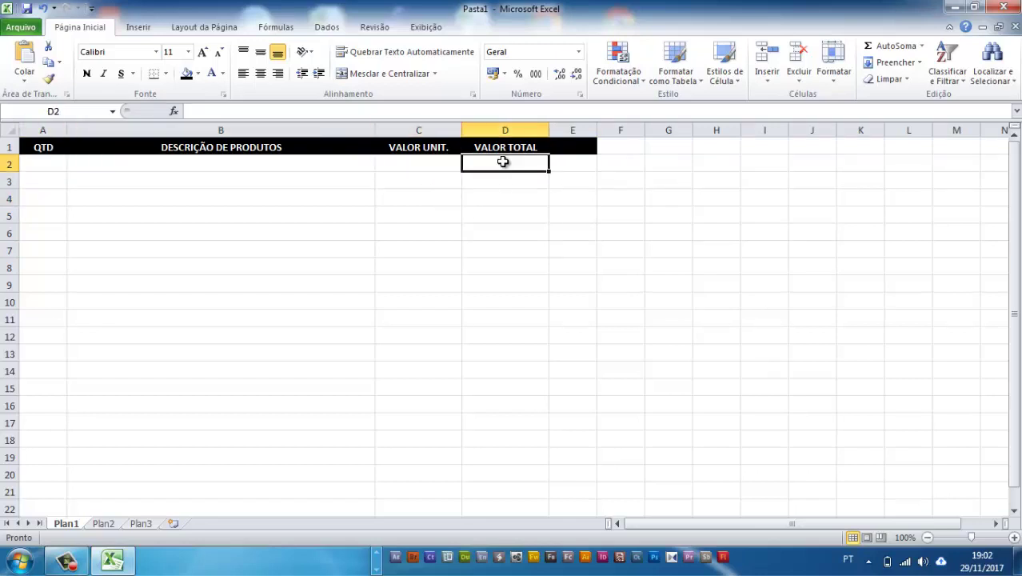
left_click(37, 162)
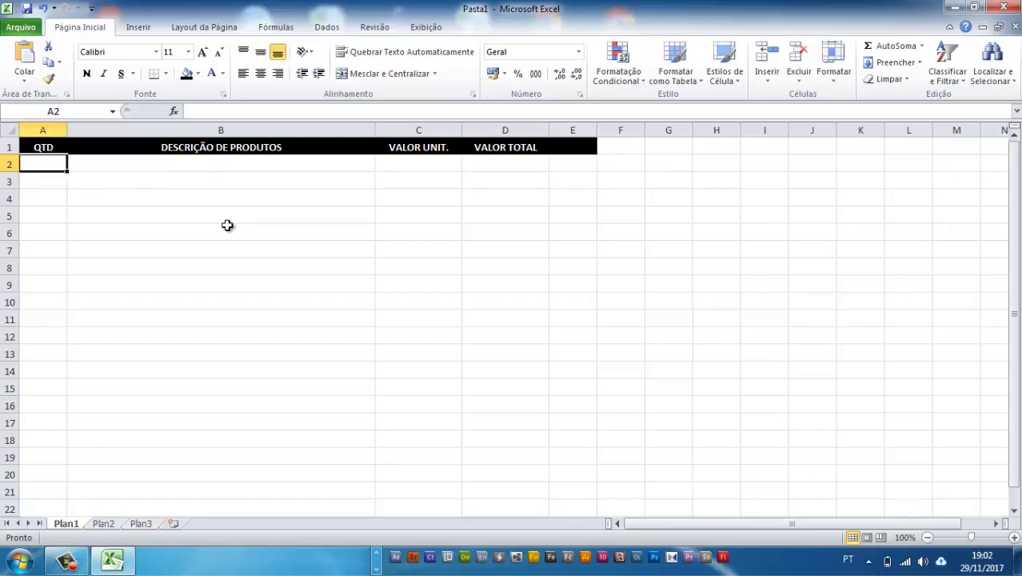
Toggle centre alignment twice on the whole columns A to E and undo the second toggle
left_click_drag(43, 130, 184, 132)
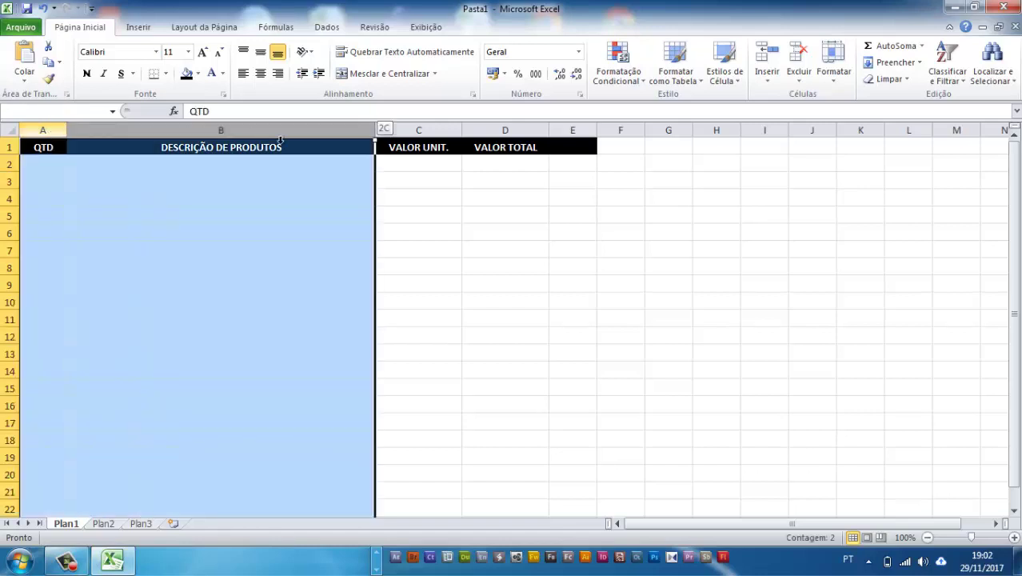
left_click_drag(280, 141, 492, 165)
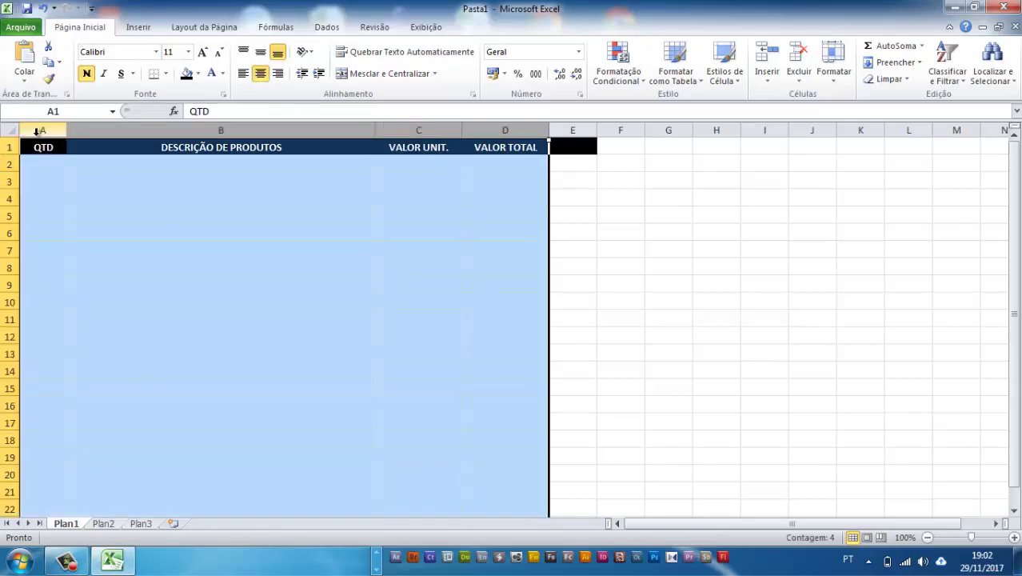
left_click_drag(39, 128, 575, 162)
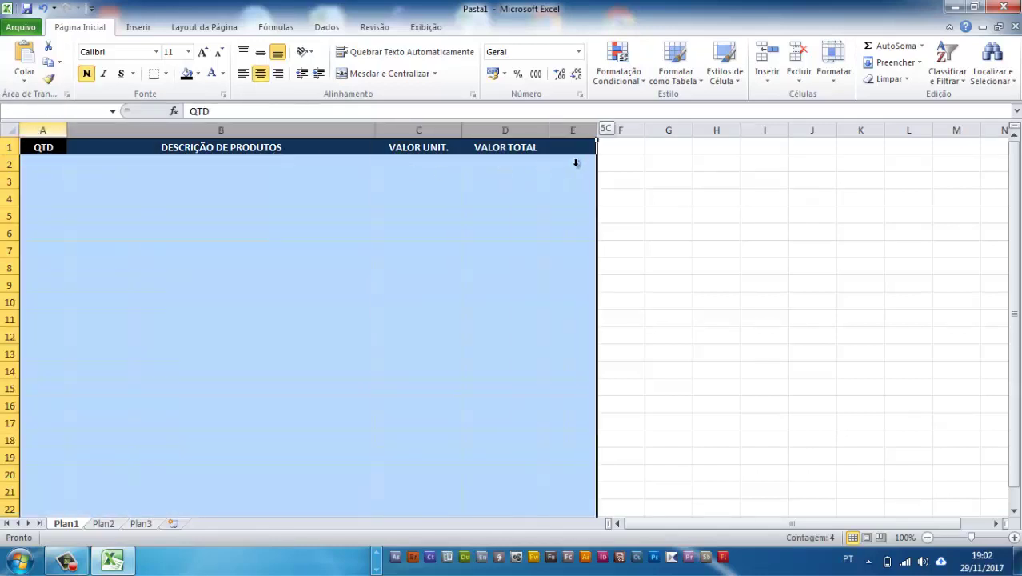
left_click(263, 78)
left_click(263, 78)
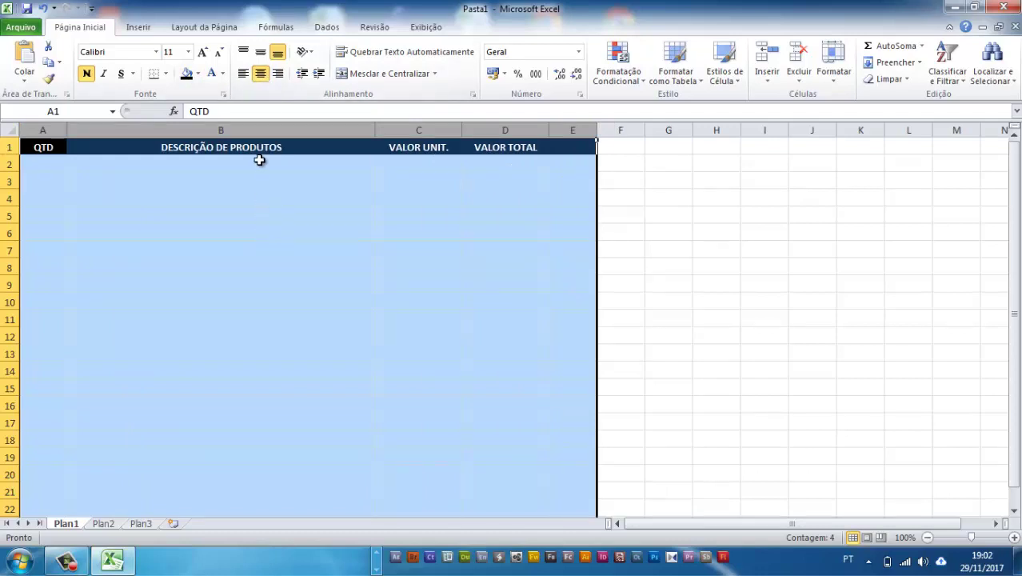
left_click(258, 159)
key("ctrl+z")
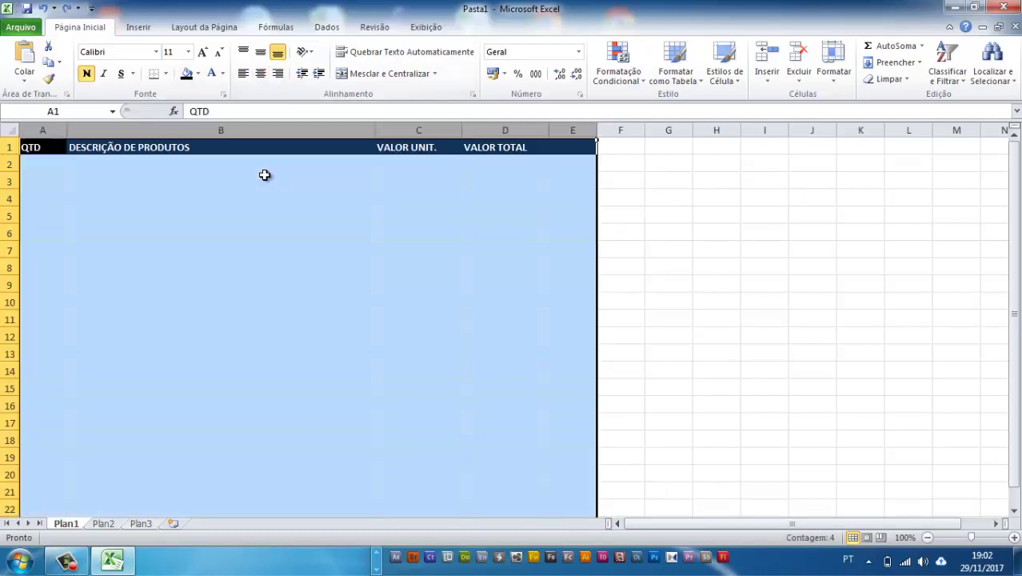
Enter the test text DDDDDD in cell B2 to check the column's alignment
left_click(258, 162)
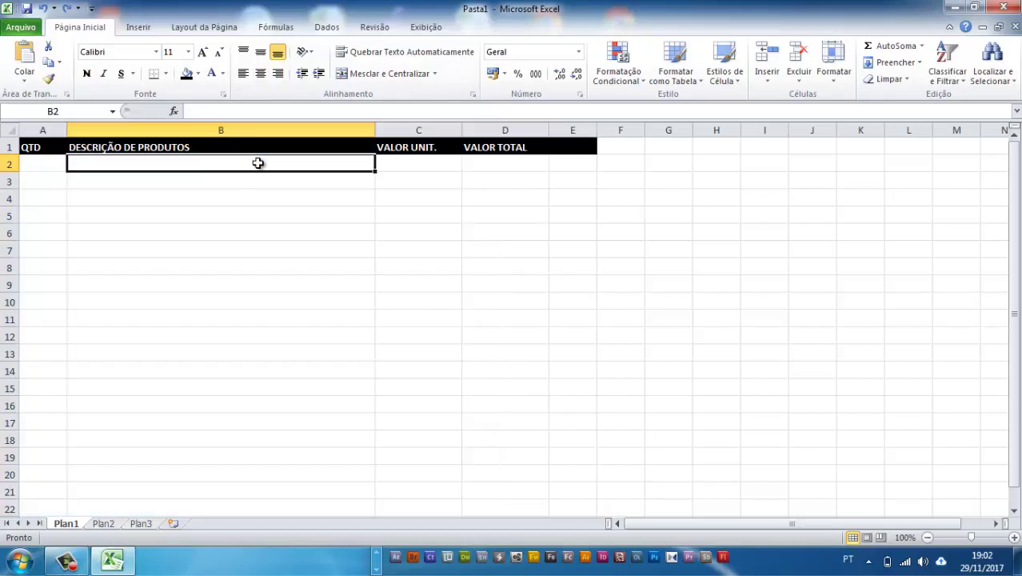
type("DDDDDD")
left_click(251, 210)
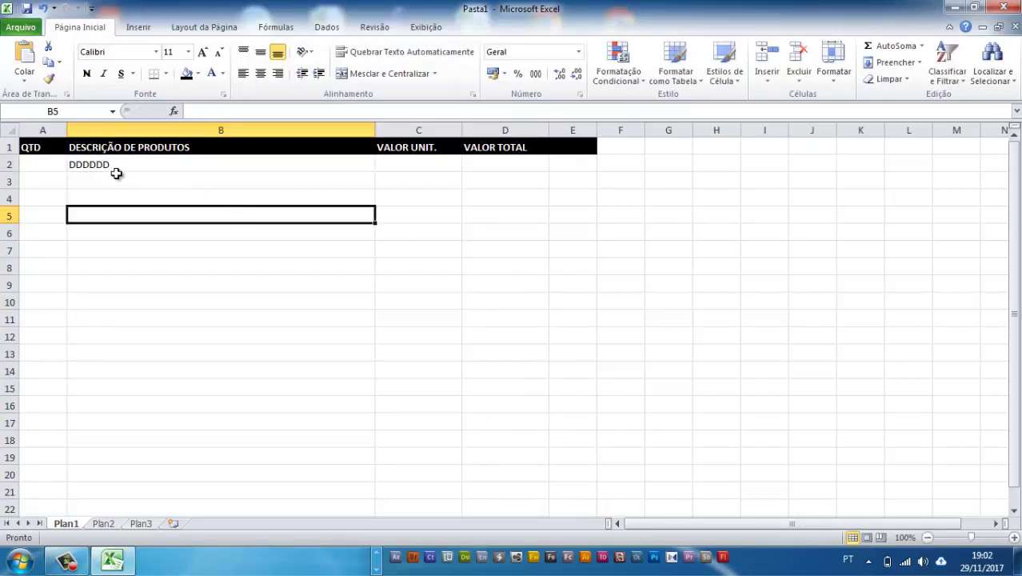
Centre the contents of columns A to E horizontally
left_click_drag(40, 128, 572, 129)
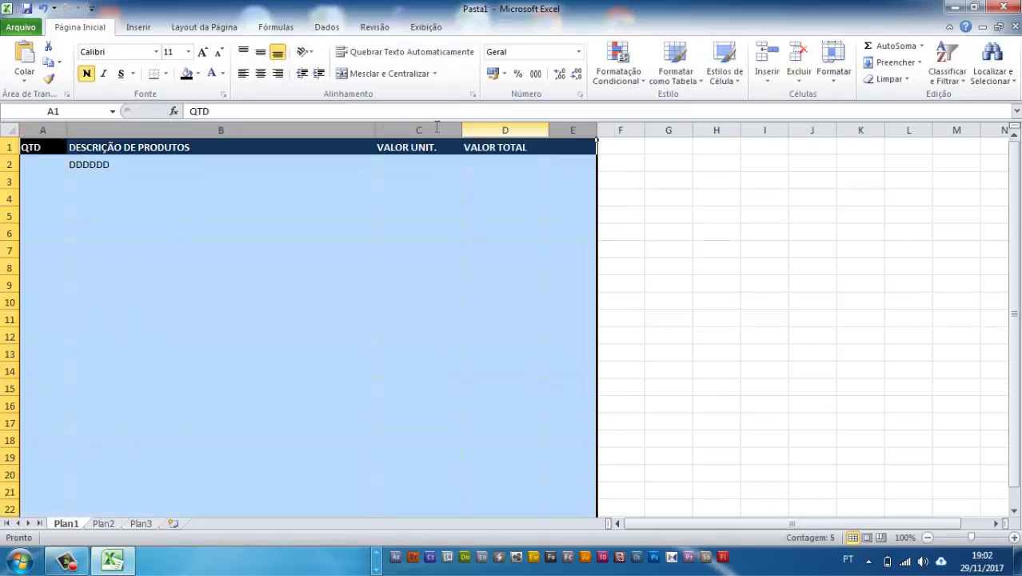
left_click(264, 80)
left_click(210, 198)
Delete the test text from cell B2 and leave the cell empty
left_click(200, 165)
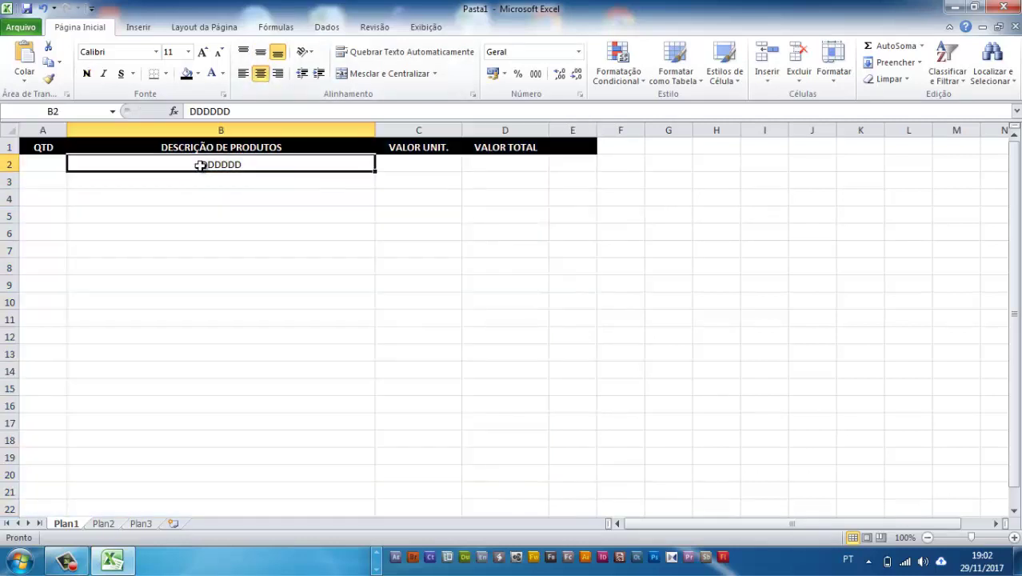
key("Delete")
left_click(177, 179)
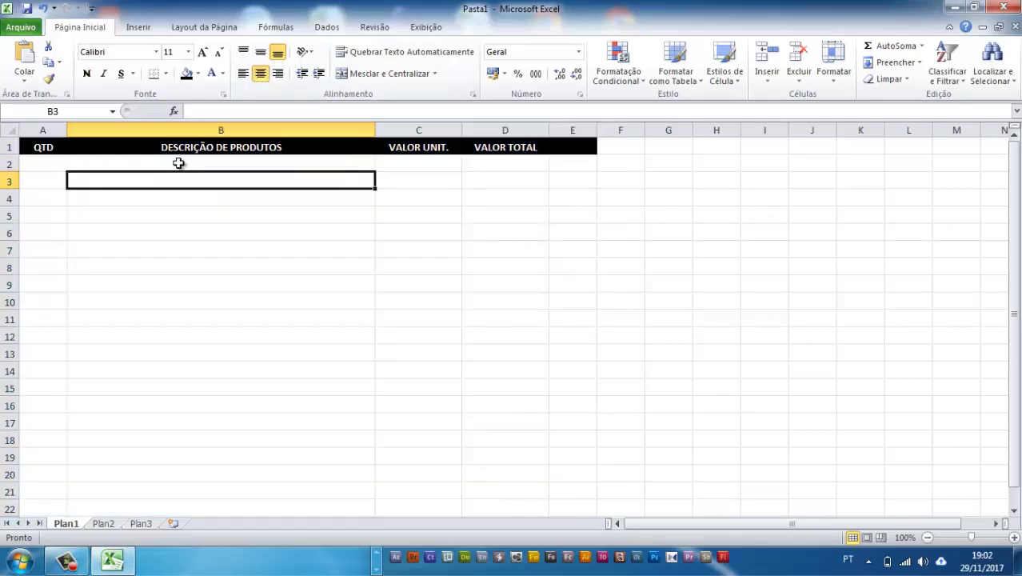
double_click(180, 161)
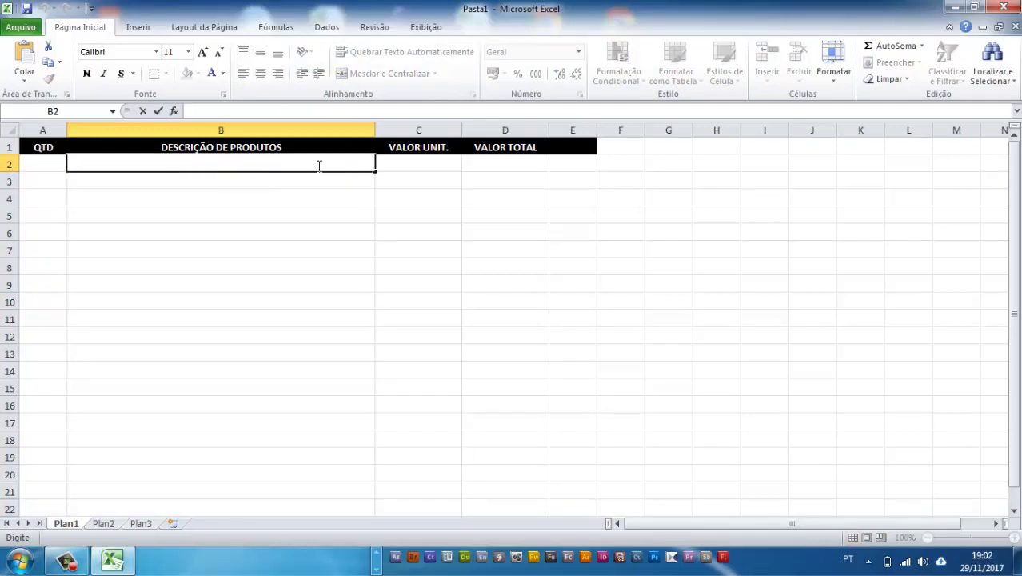
left_click(520, 166)
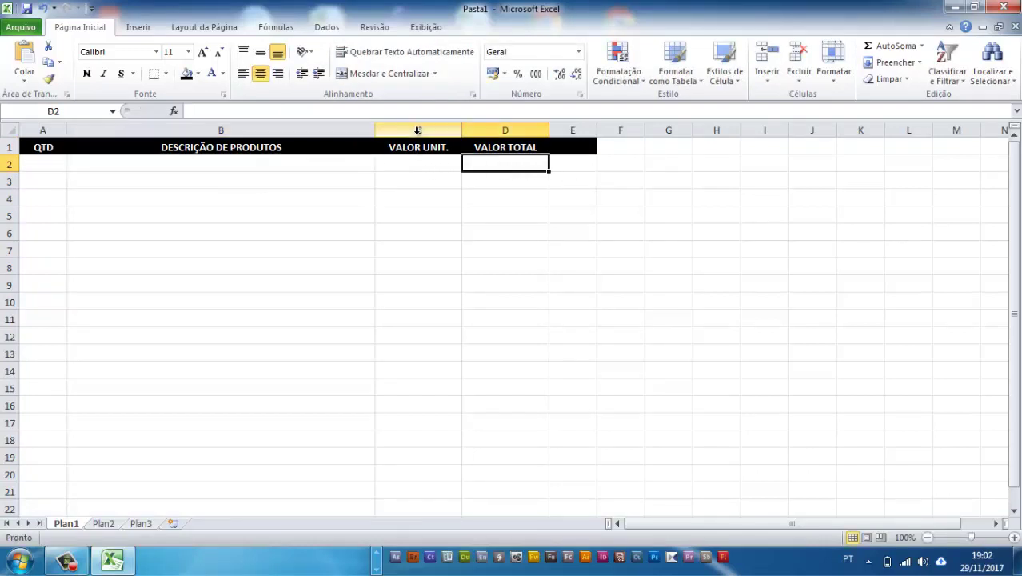
Enter the test value 3,00 in cell C2 under VALOR UNIT
left_click(408, 163)
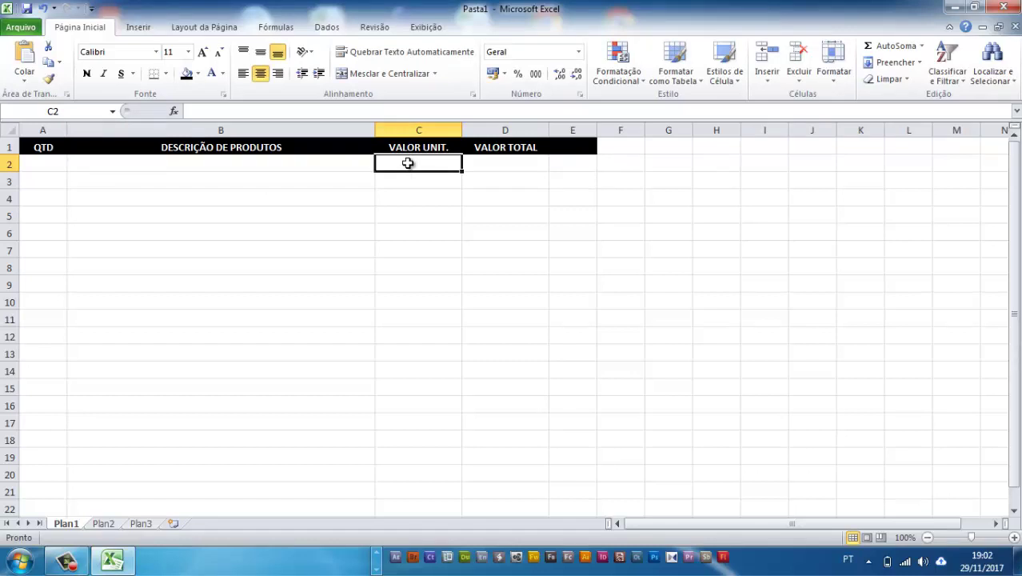
type("3")
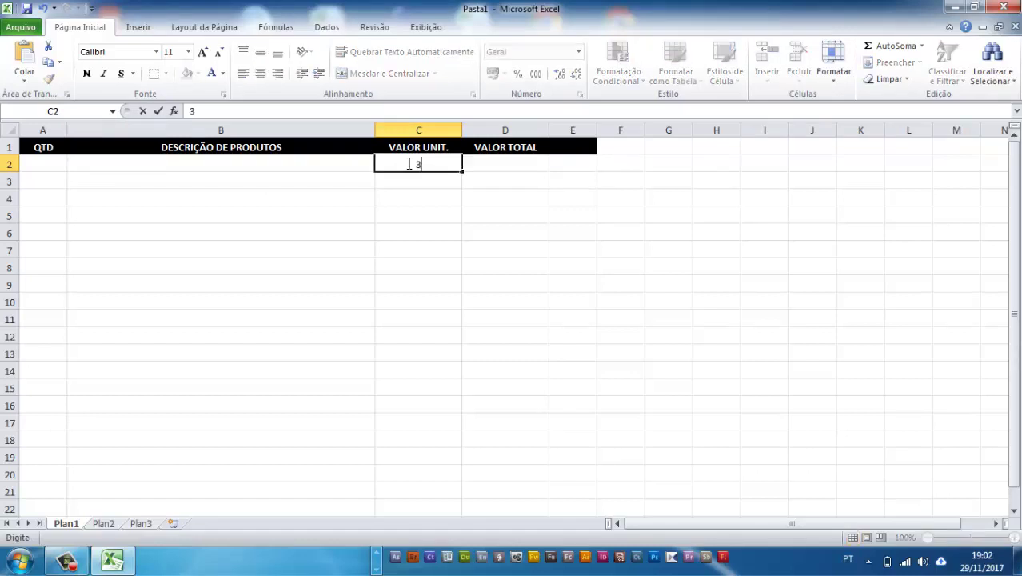
type(",00")
key("Return")
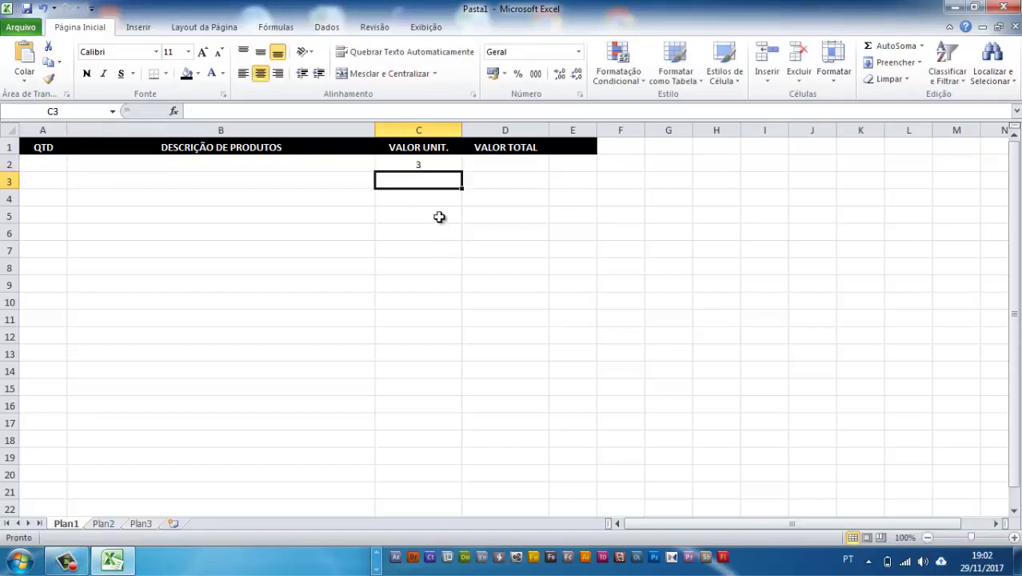
left_click(434, 164)
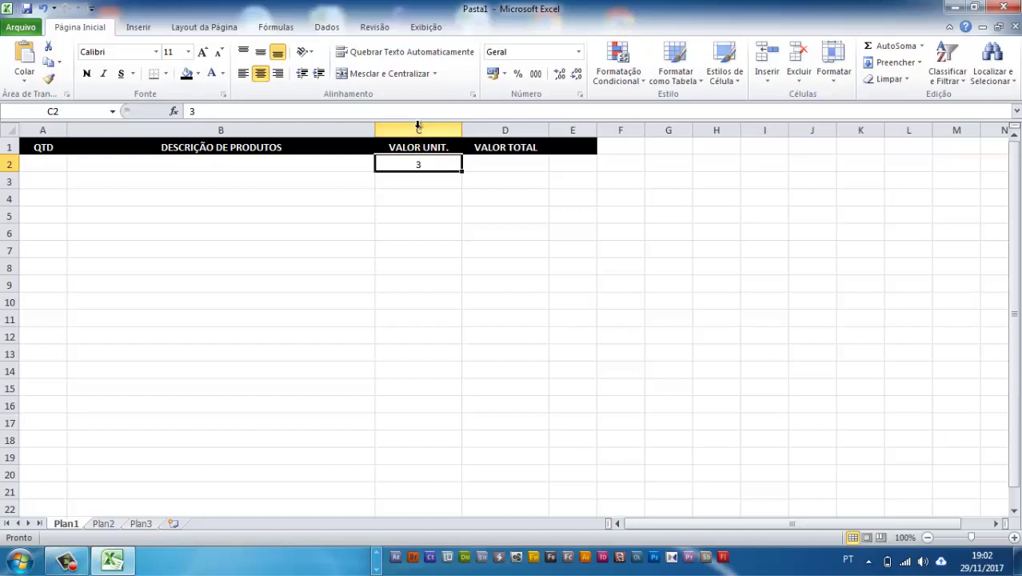
Format columns C and D as currency (Moeda) with the R$ symbol, 2 decimal places and red negative numbers with a minus sign
left_click(493, 130)
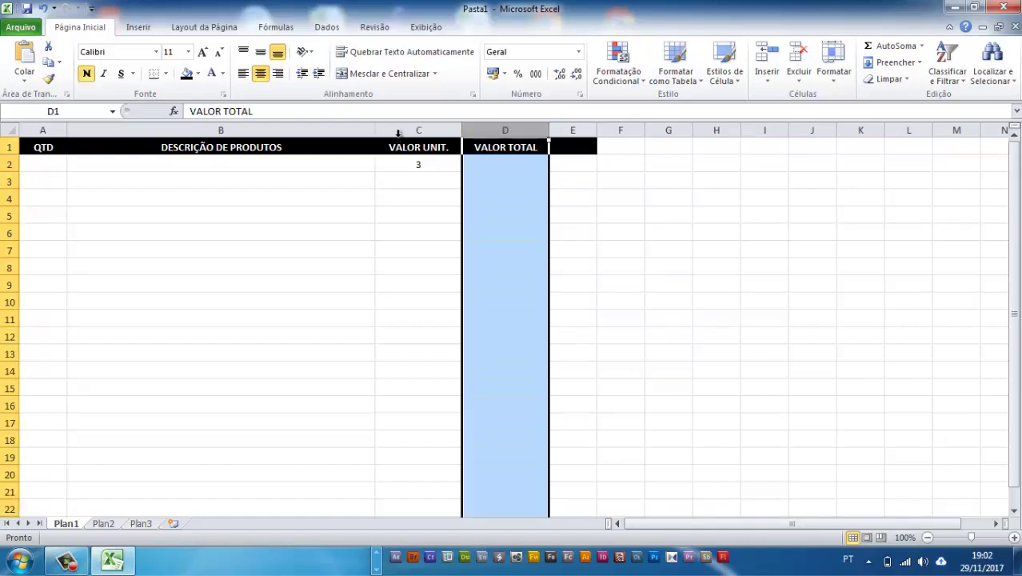
left_click_drag(410, 126, 490, 124)
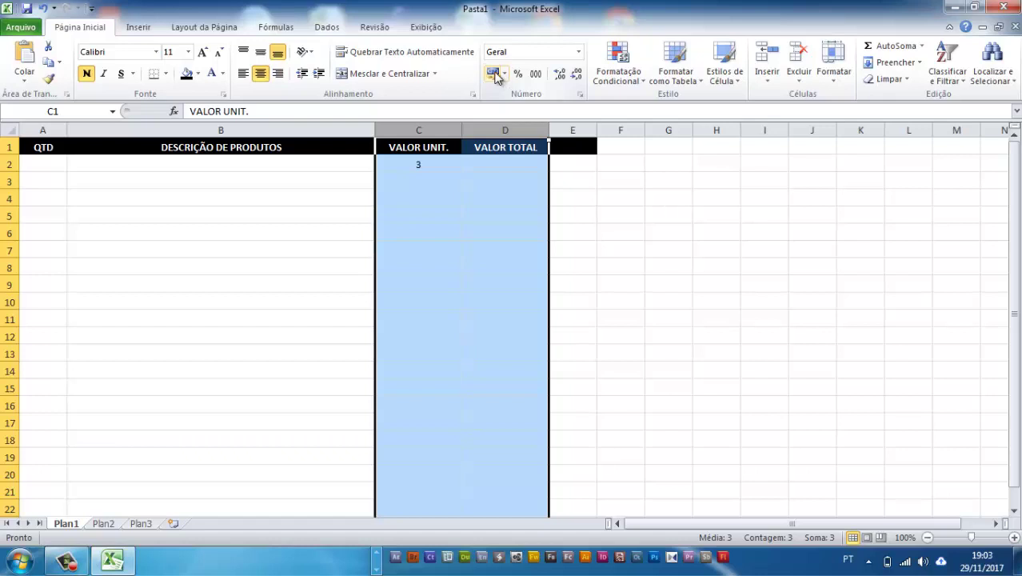
right_click(437, 126)
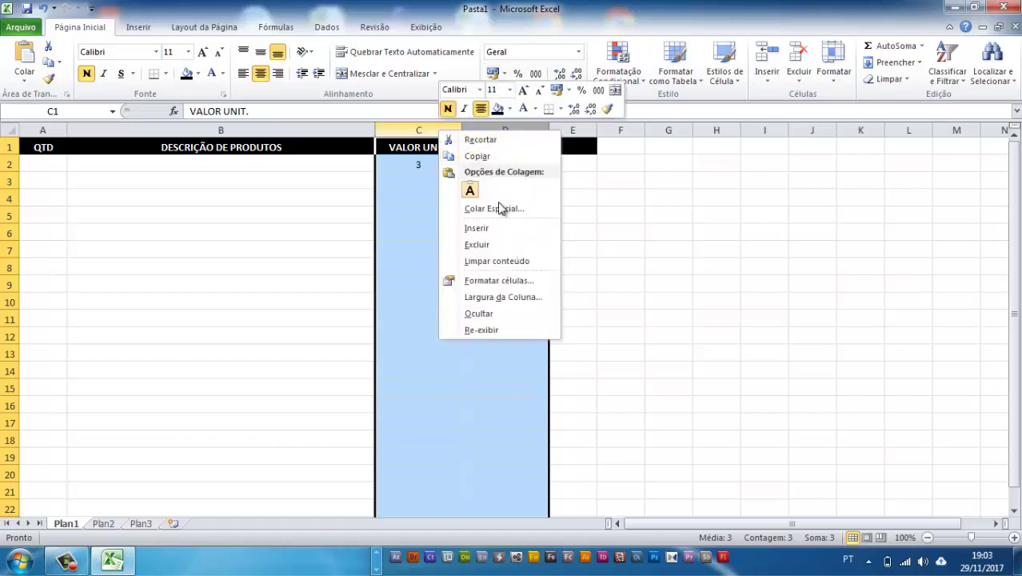
left_click(488, 281)
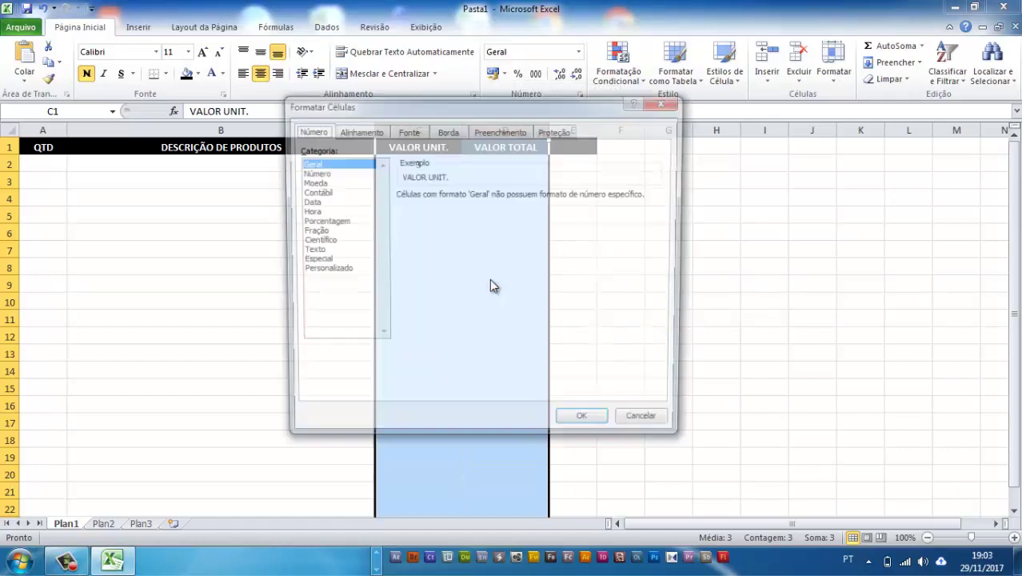
left_click(313, 183)
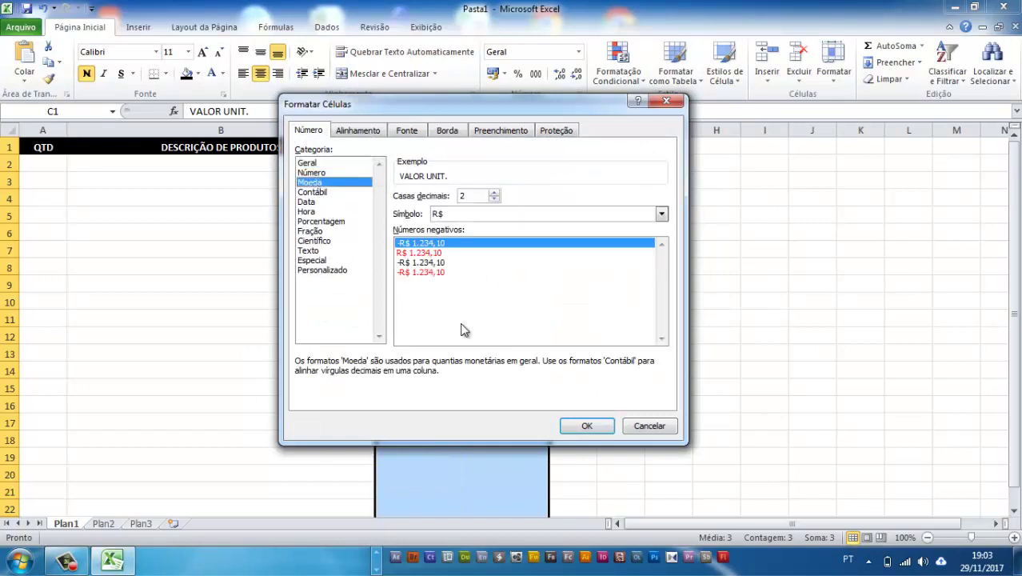
left_click(429, 254)
left_click(423, 244)
left_click(460, 215)
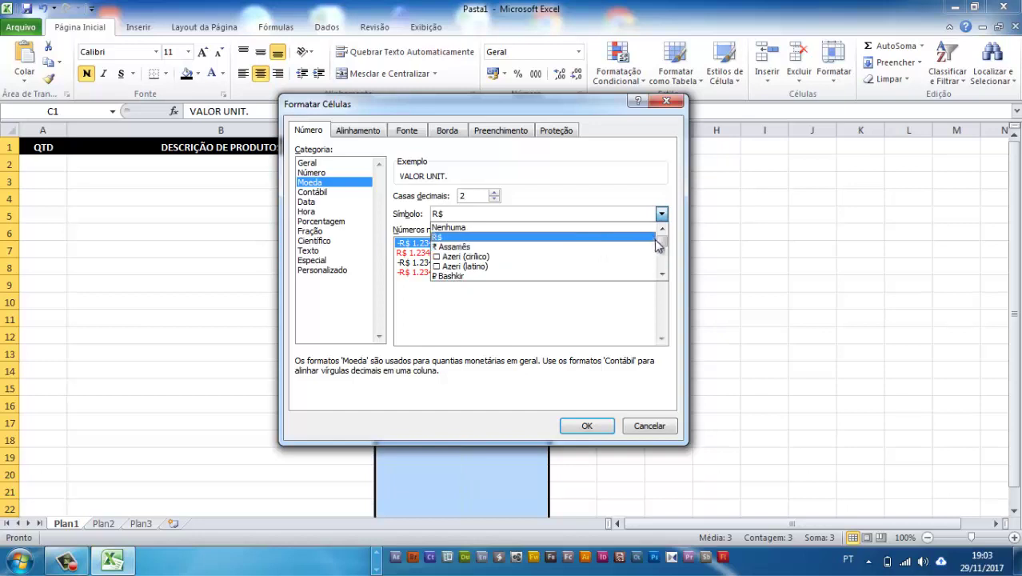
mouse_move(661, 240)
left_mouse_down()
mouse_move(661, 256)
mouse_move(661, 228)
left_mouse_up()
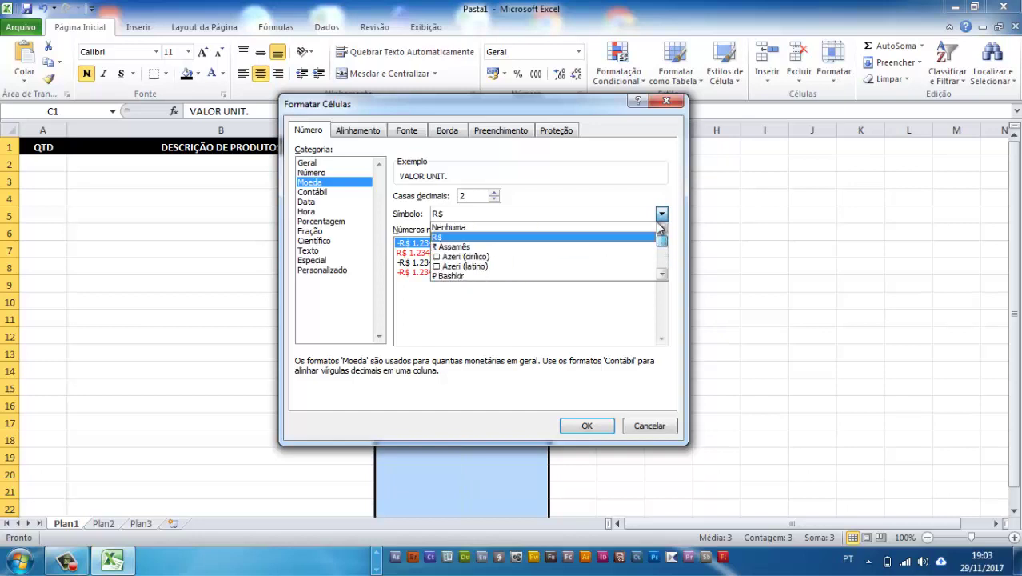
left_click(465, 235)
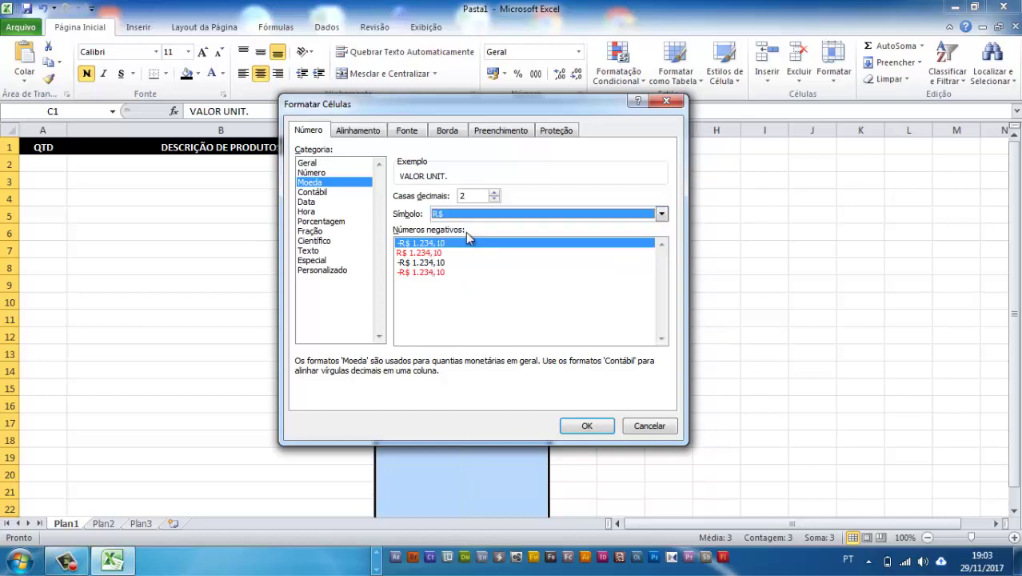
left_click(424, 273)
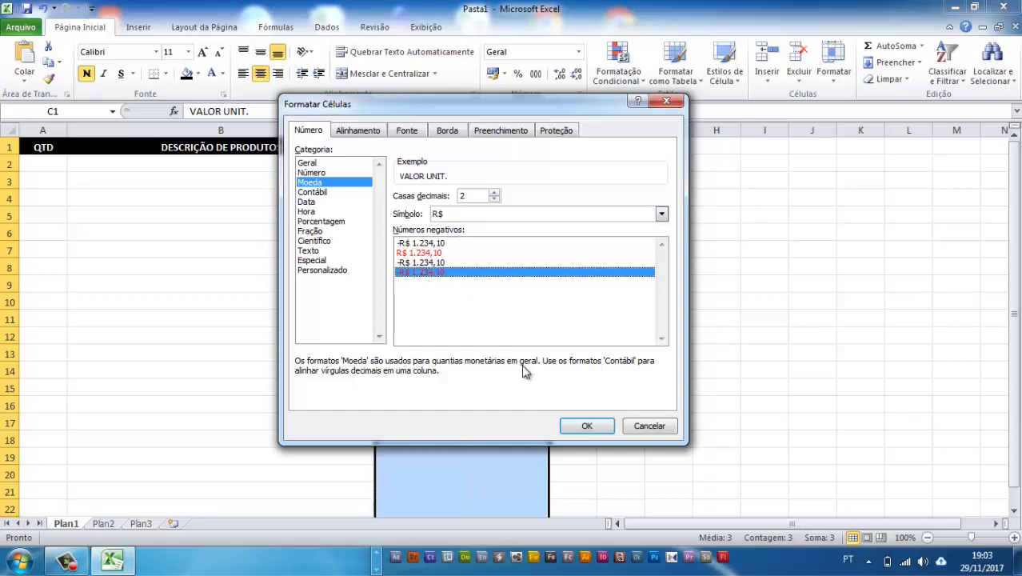
left_click(585, 426)
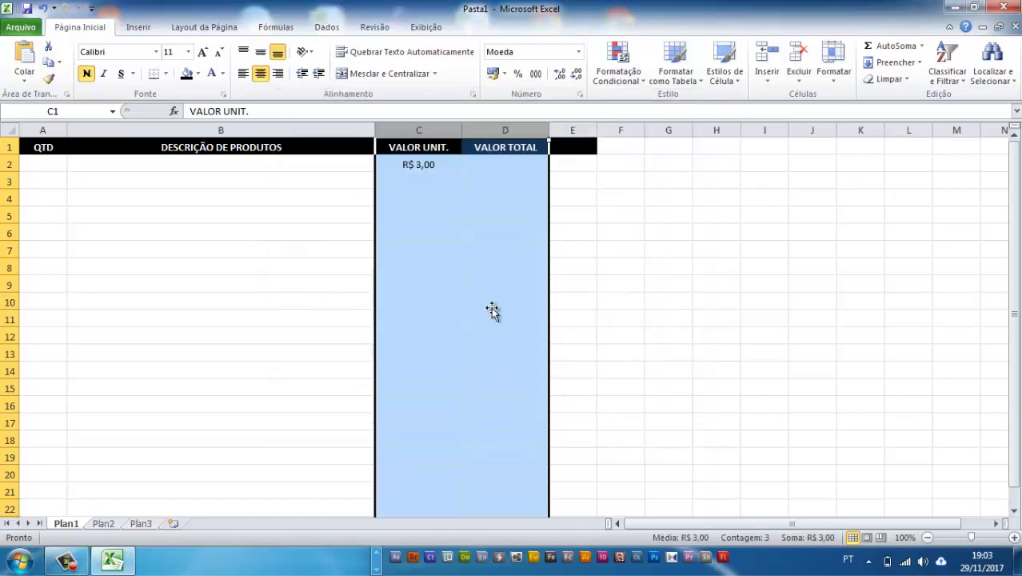
Clear the test value from cell C2
left_click(493, 304)
left_click(406, 166)
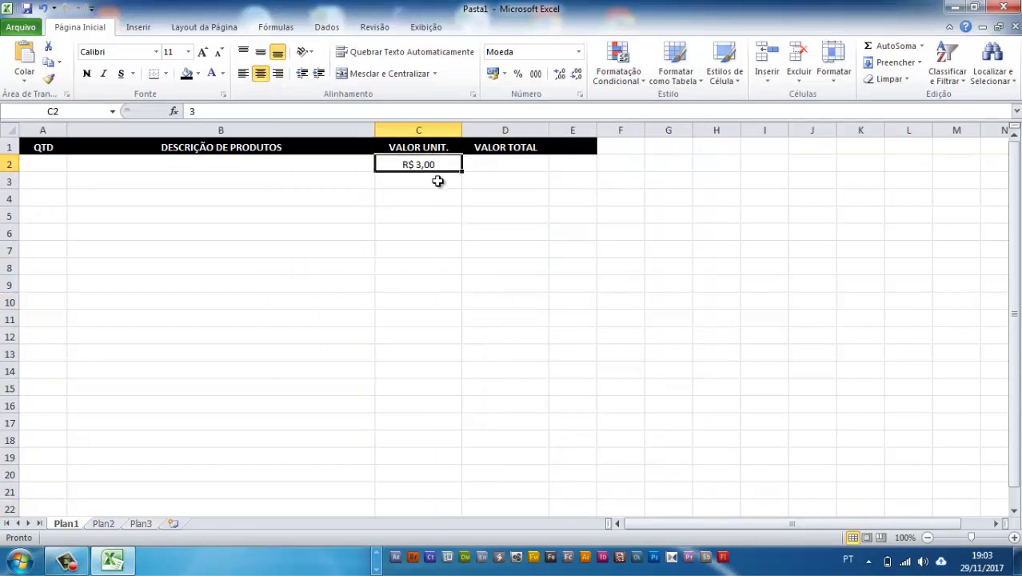
key("Delete")
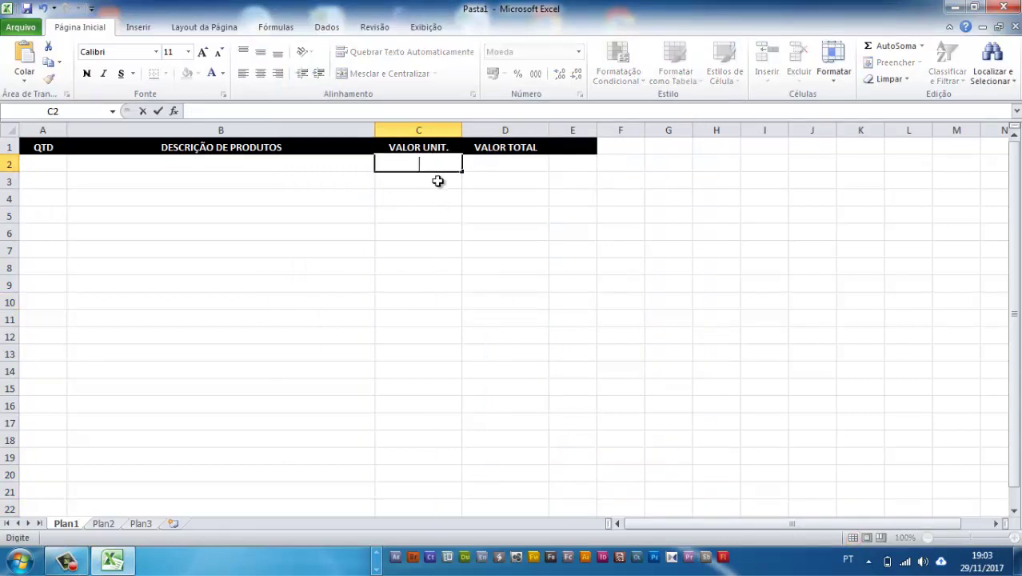
Fill row 2 with quantity 1 and the product description PACOTE DE MACARRÃO
left_click(49, 166)
type("1")
left_click(116, 166)
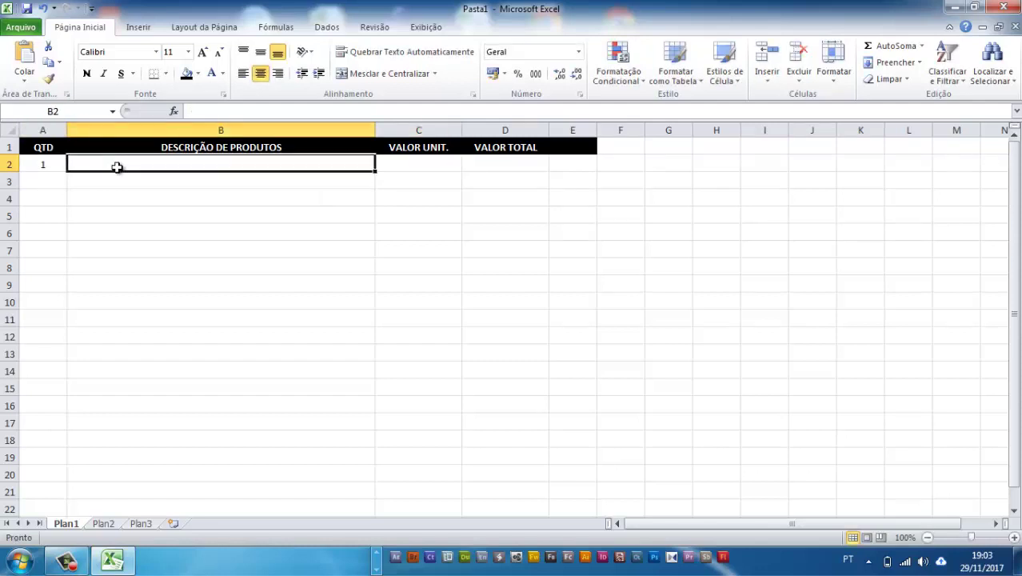
type("PAC")
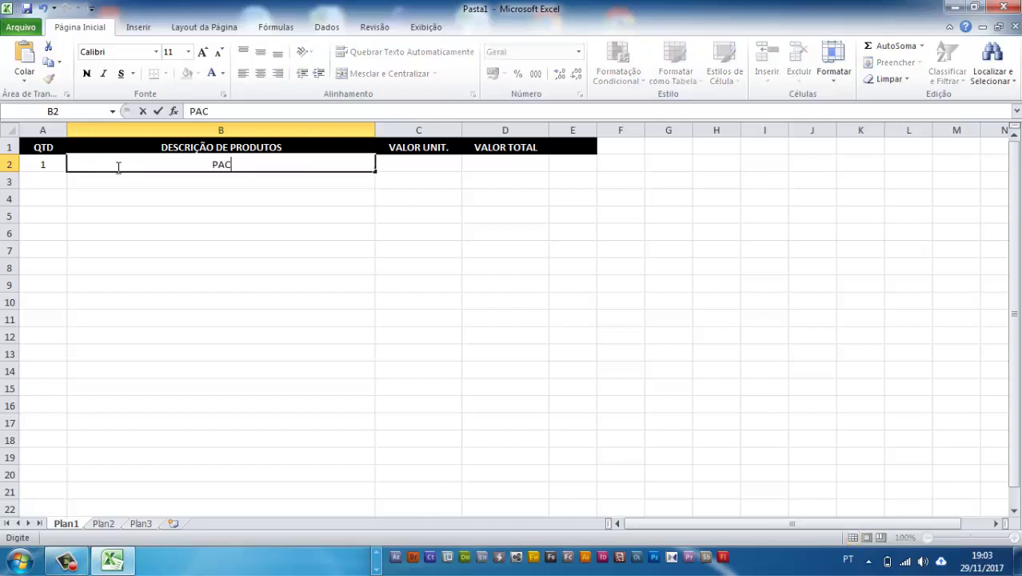
type("OTE DE M")
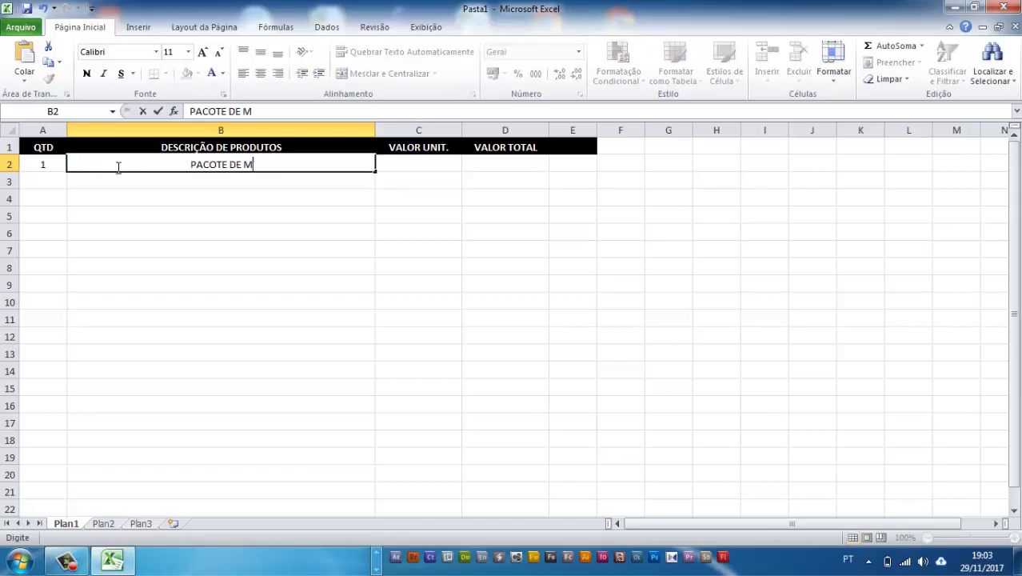
type("ACARRÃO")
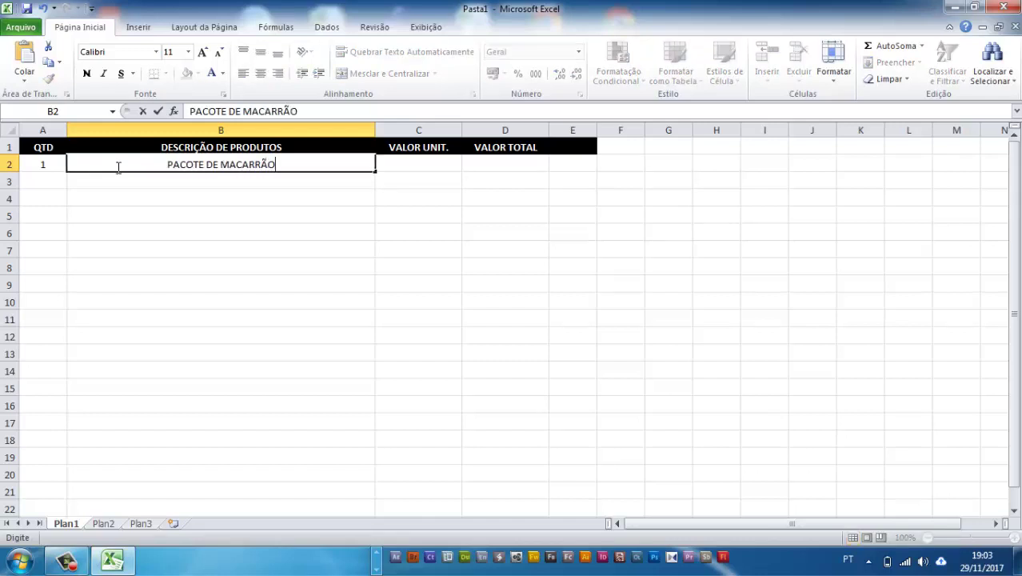
Fill row 3 with quantity 1 and the description EXTRATO DE TOMATE, dismissing the Windows colour scheme prompt
left_click(51, 181)
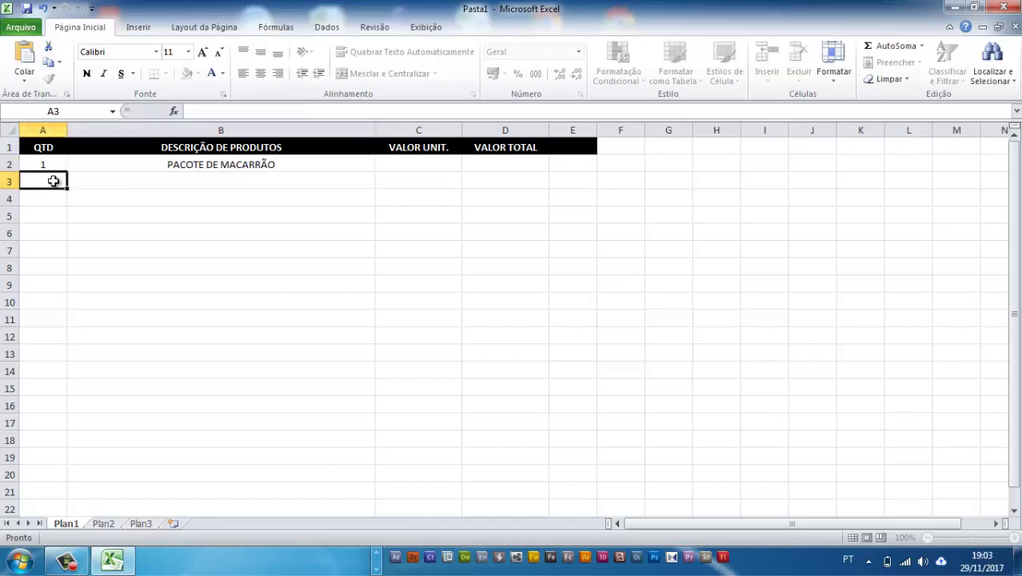
type("1")
left_click(154, 176)
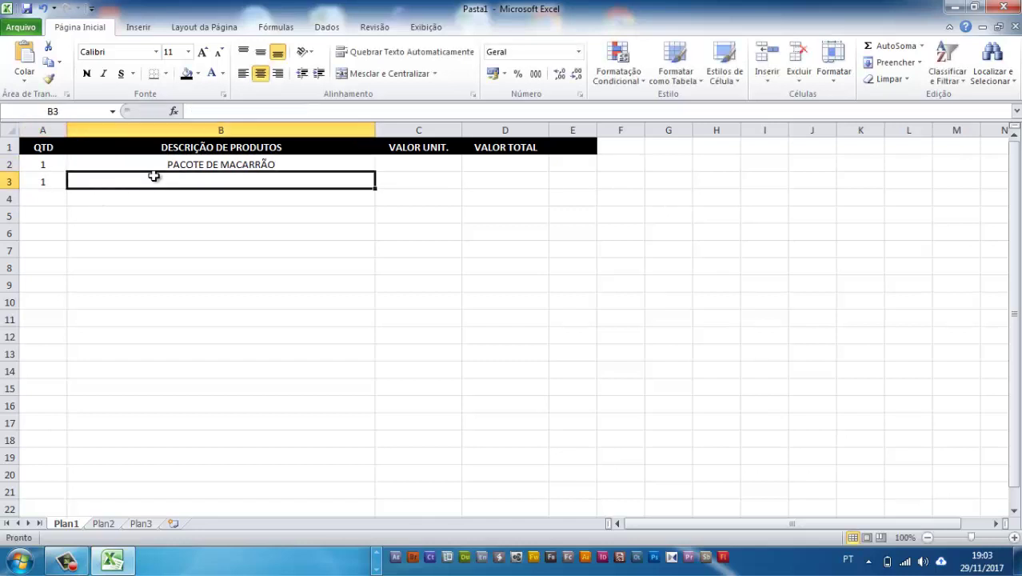
type("ES")
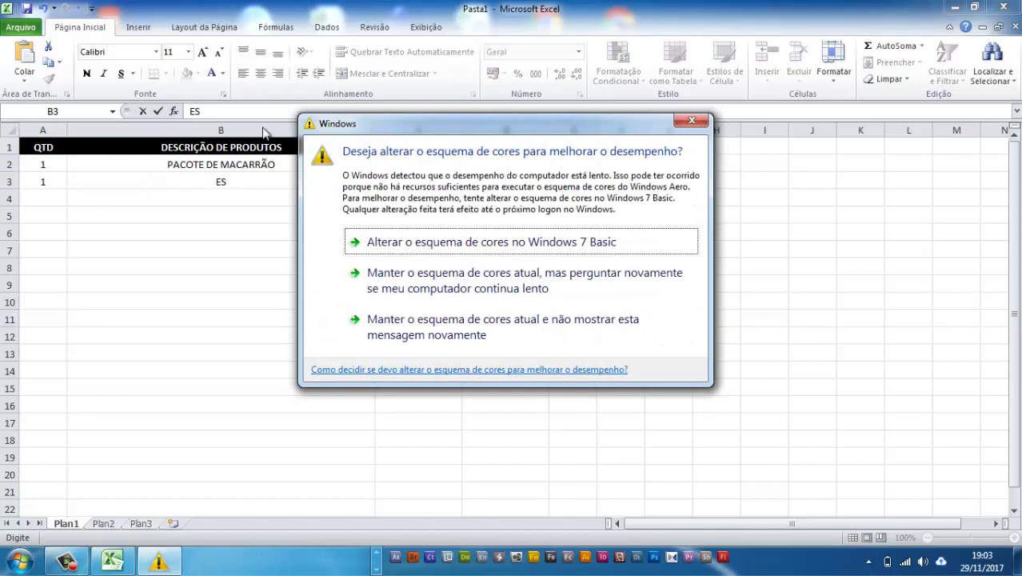
left_click(691, 121)
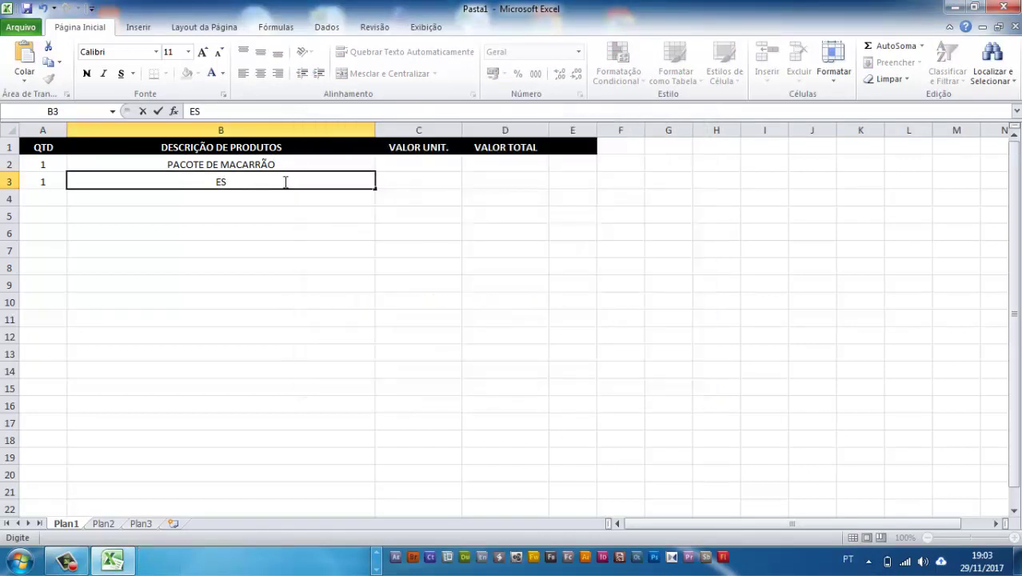
type("TRATO DE TOMATE")
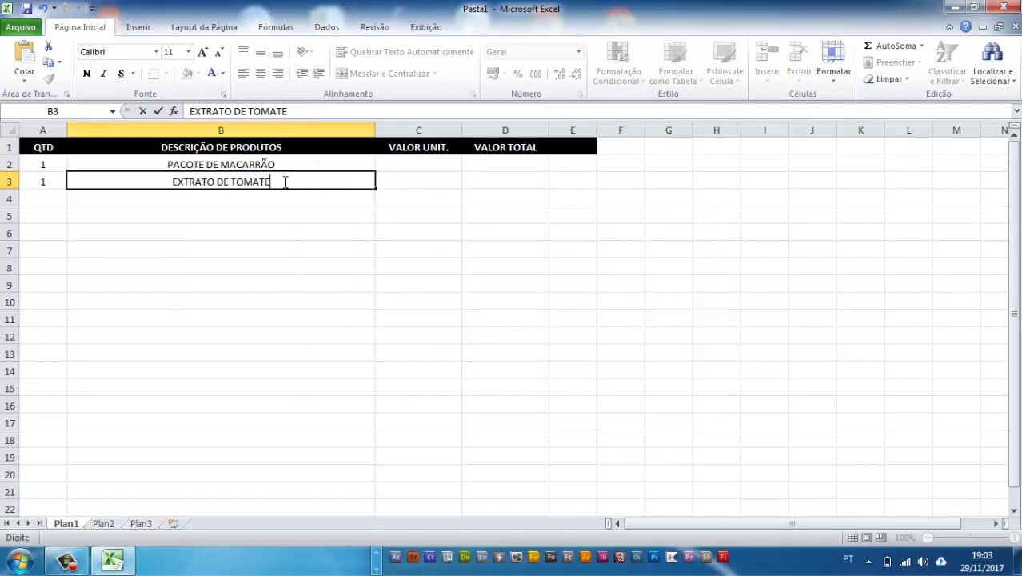
Fill row 4 with quantity 10 and the product description PÃES
left_click(50, 197)
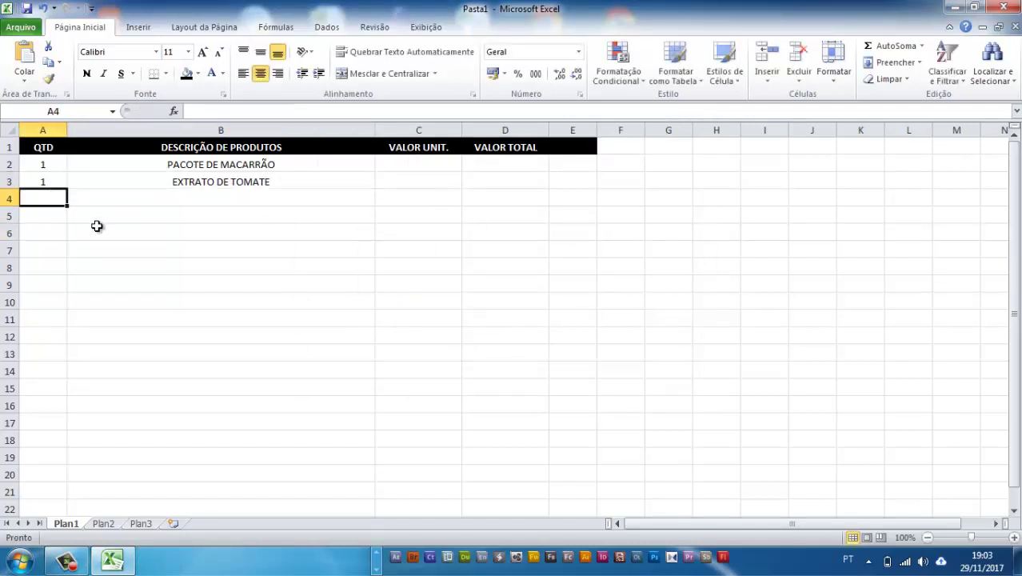
type("10")
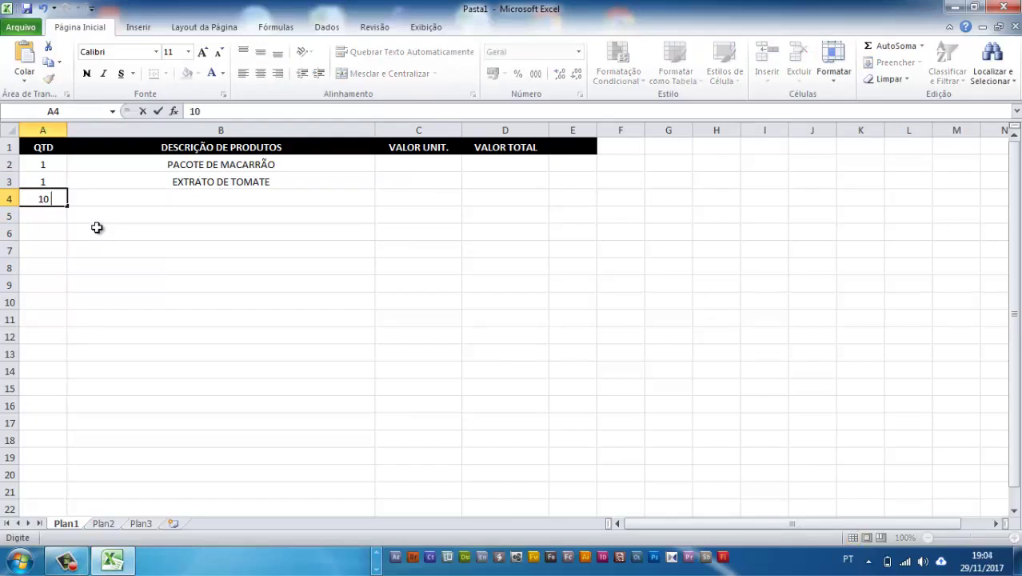
key("Tab")
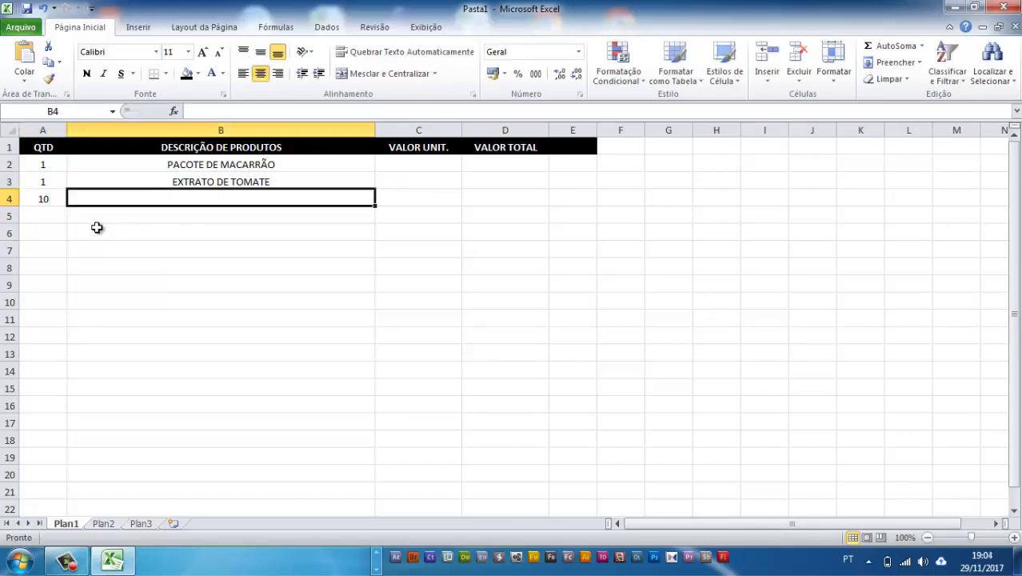
type("PAES")
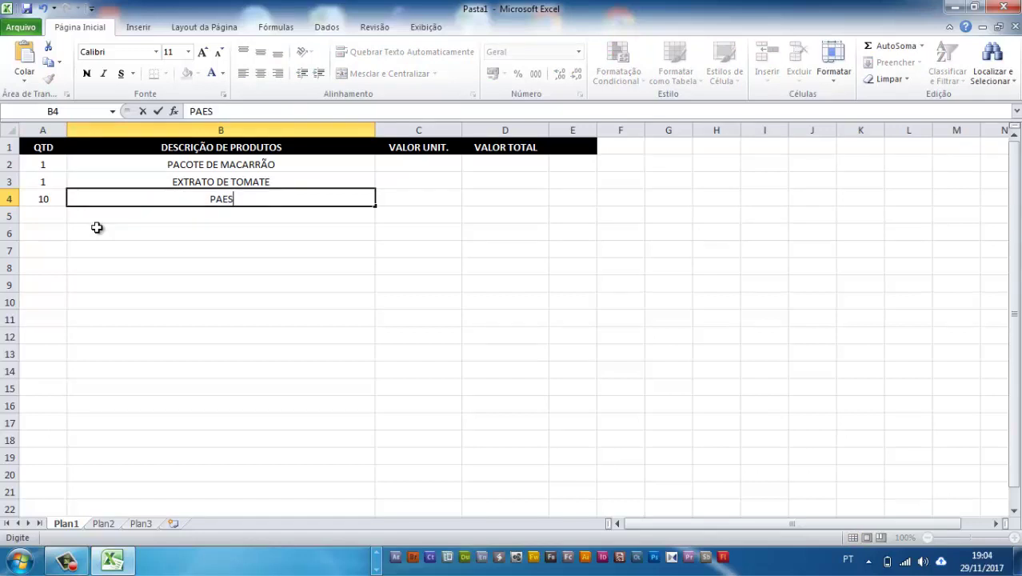
key("BackSpace")
key("BackSpace")
key("BackSpace")
type("ÃES")
left_click(407, 198)
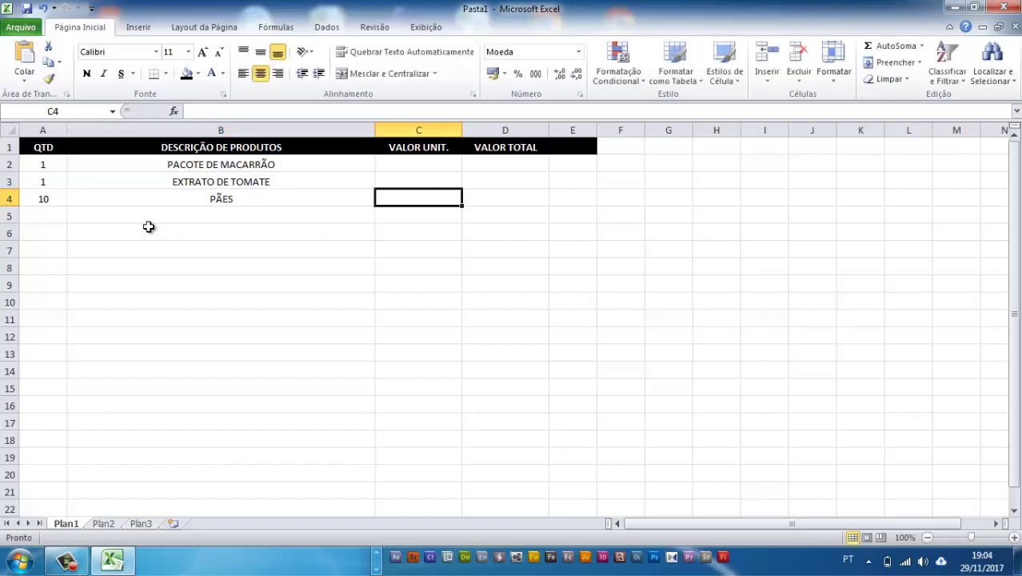
Fill row 5 with quantity 5 and the product description PACOTES DE FRALDA
left_click(46, 219)
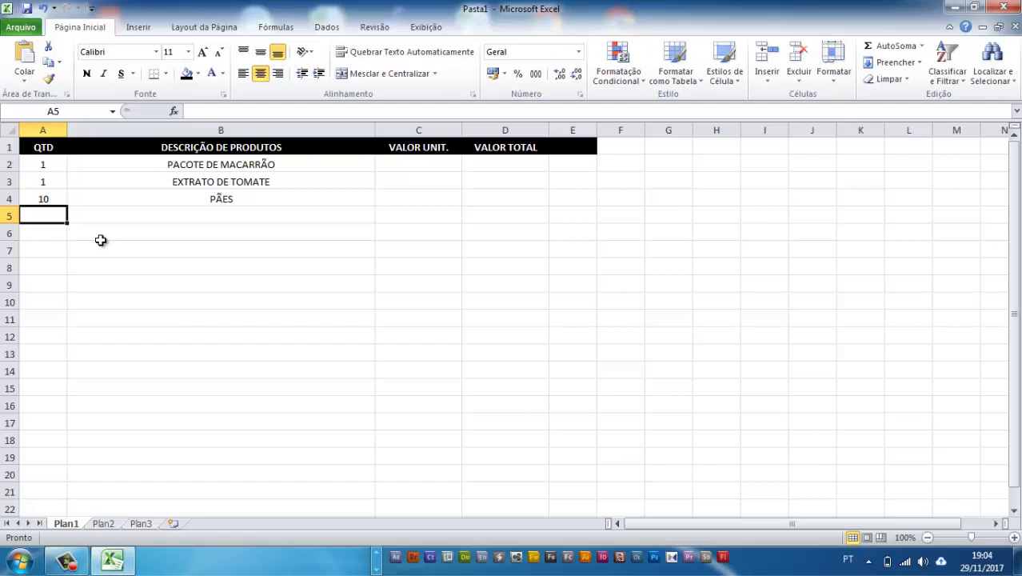
type("5")
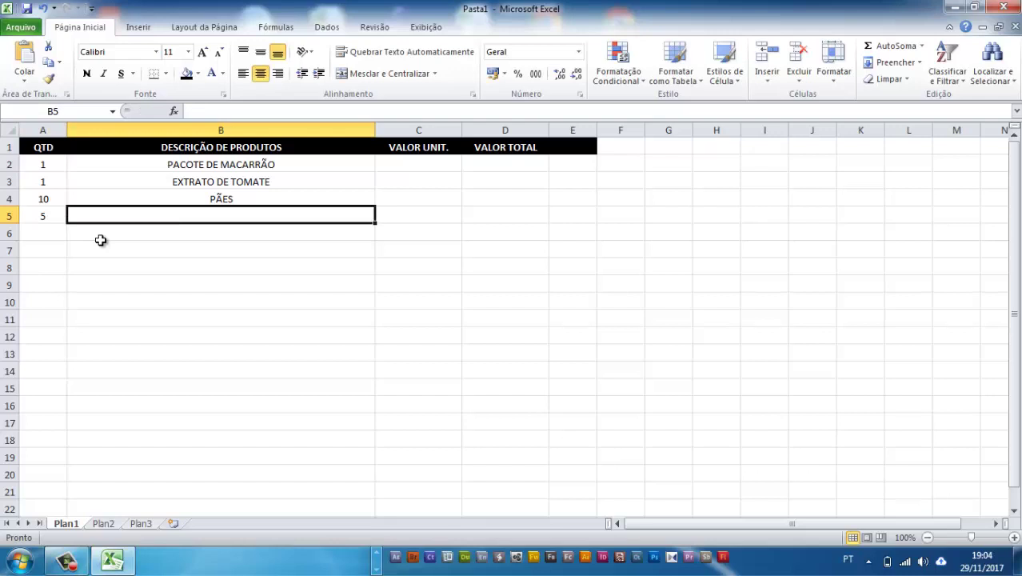
type("PACOTES D")
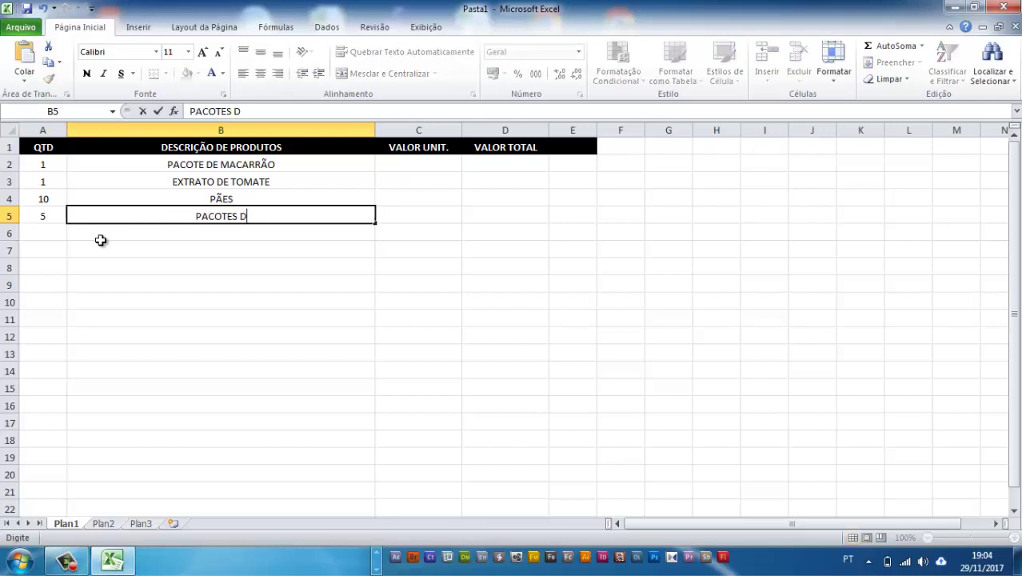
type("E FRANDA")
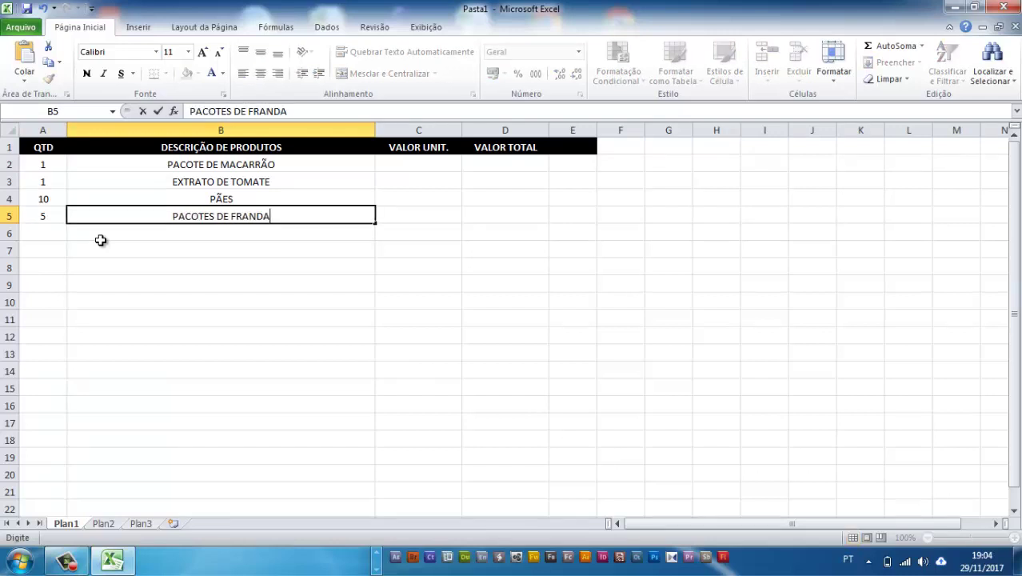
key("BackSpace")
key("BackSpace")
key("BackSpace")
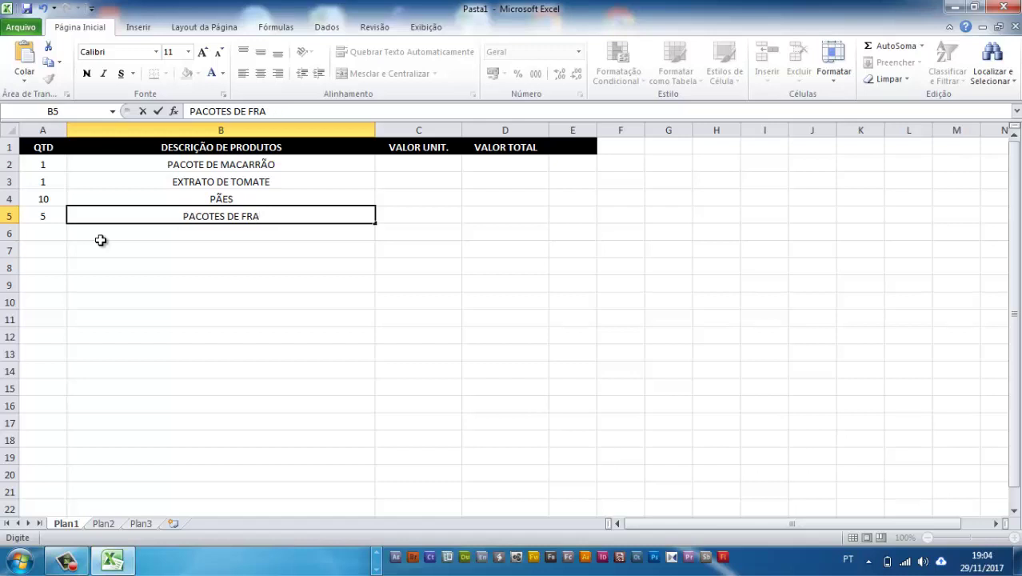
type("LDA")
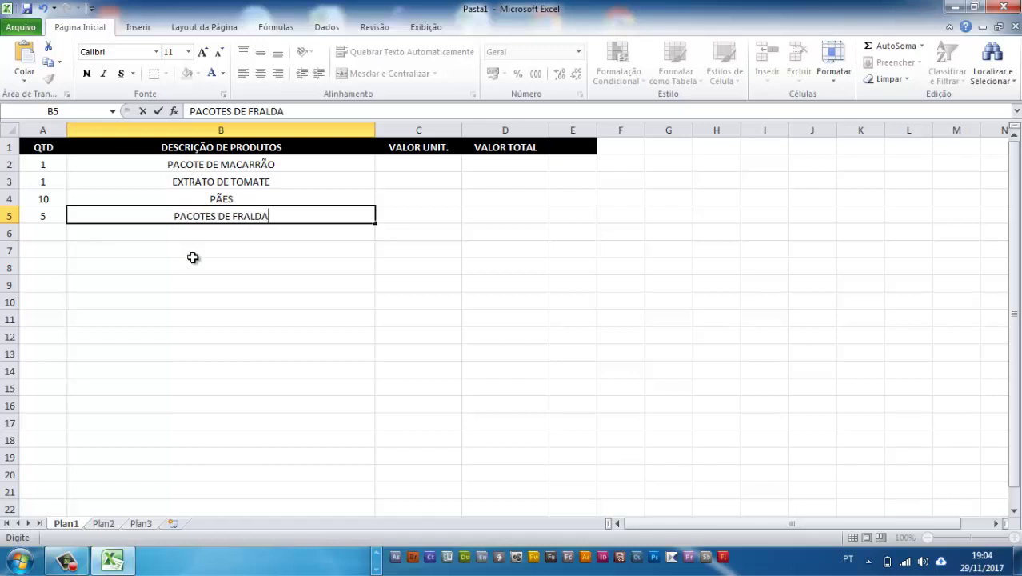
Enter unit values of 1,50 for PACOTE DE MACARRÃO and 3,50 for EXTRATO DE TOMATE
left_click(415, 161)
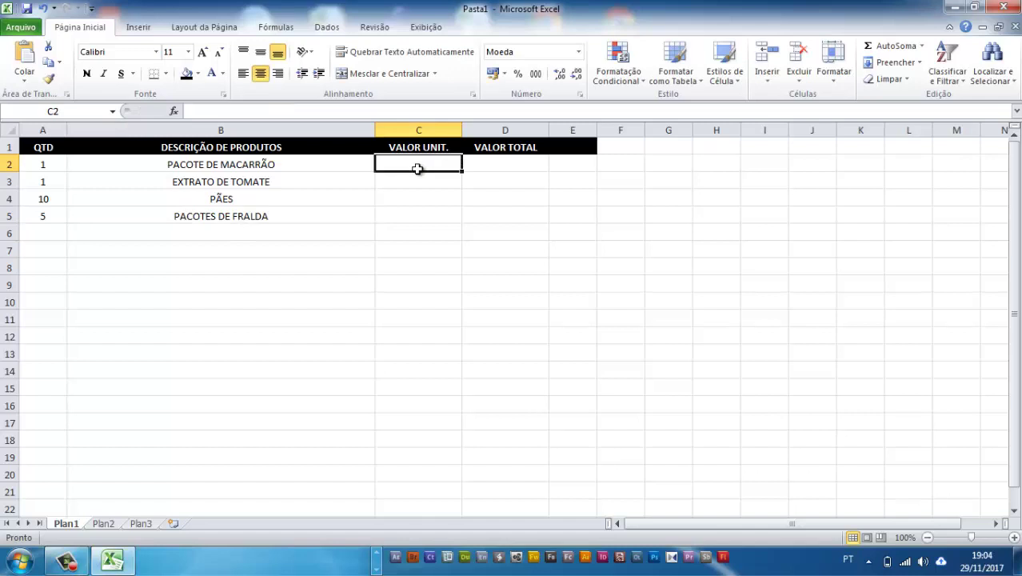
type("1,")
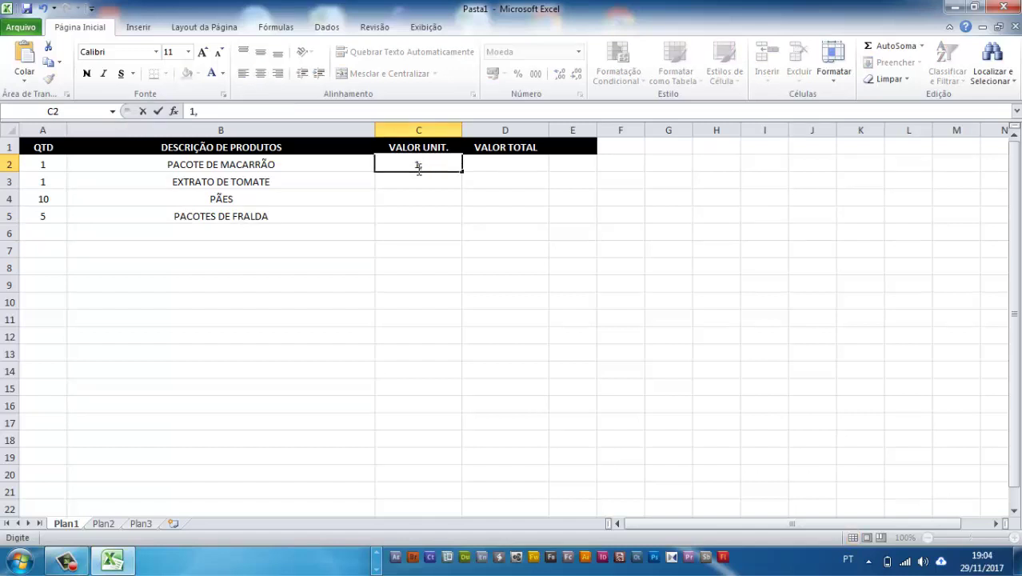
type("5")
left_click(418, 184)
type("3")
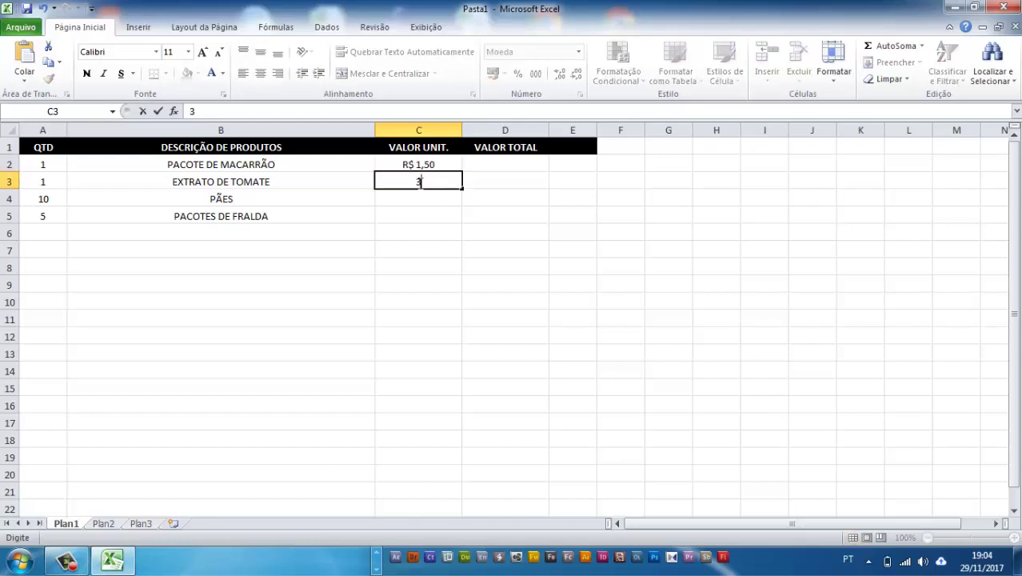
type(",50")
key("Return")
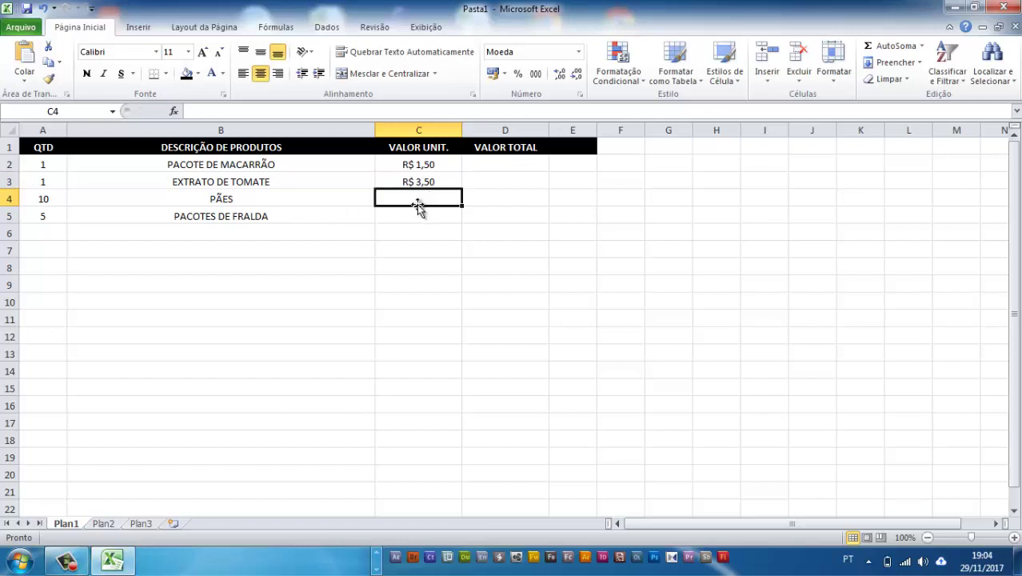
Enter unit values of 0,10 for PÃES and 19,00 for PACOTES DE FRALDA
left_click(80, 199)
left_click(62, 199)
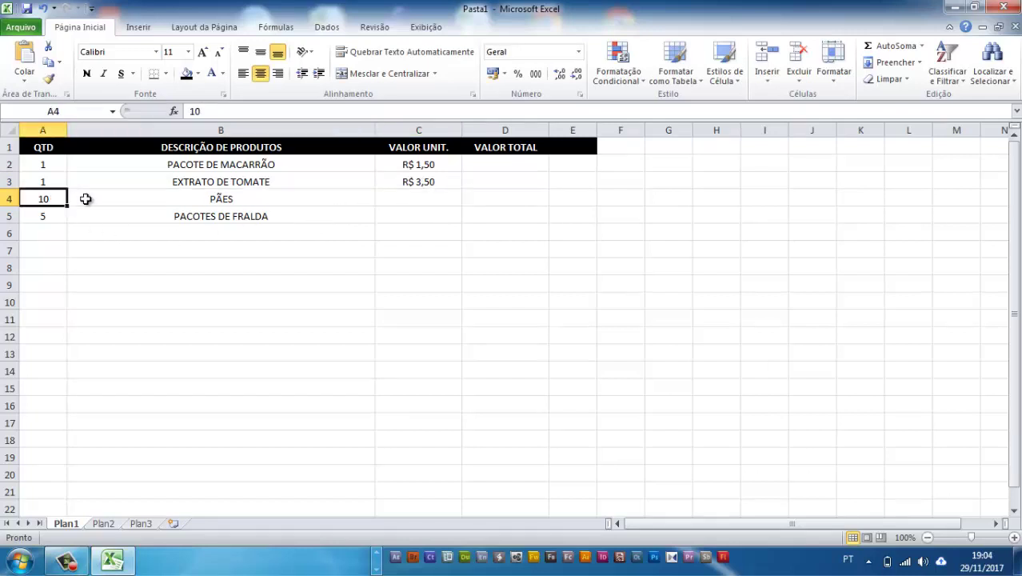
left_click(247, 202)
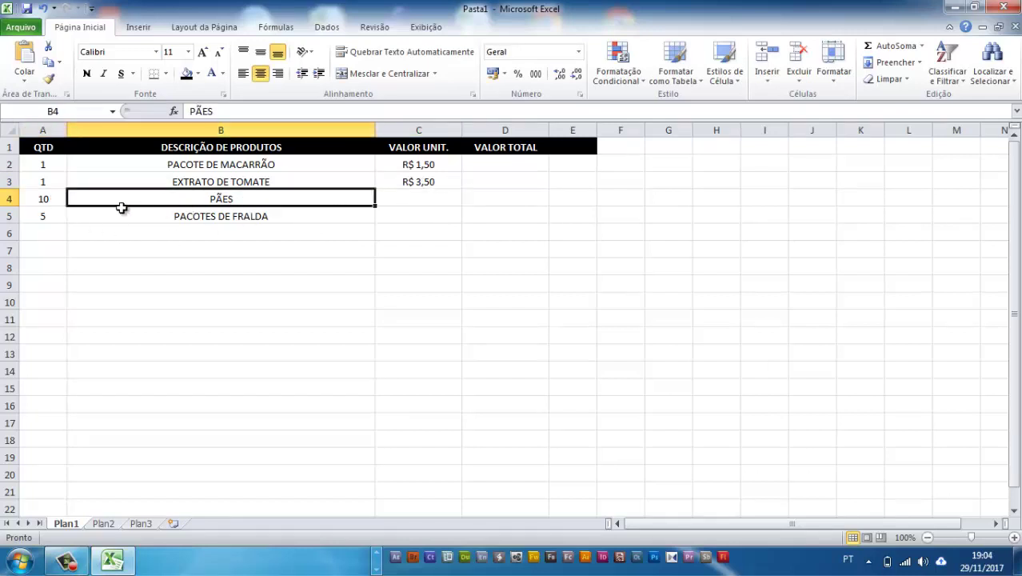
left_click(419, 196)
type(",10")
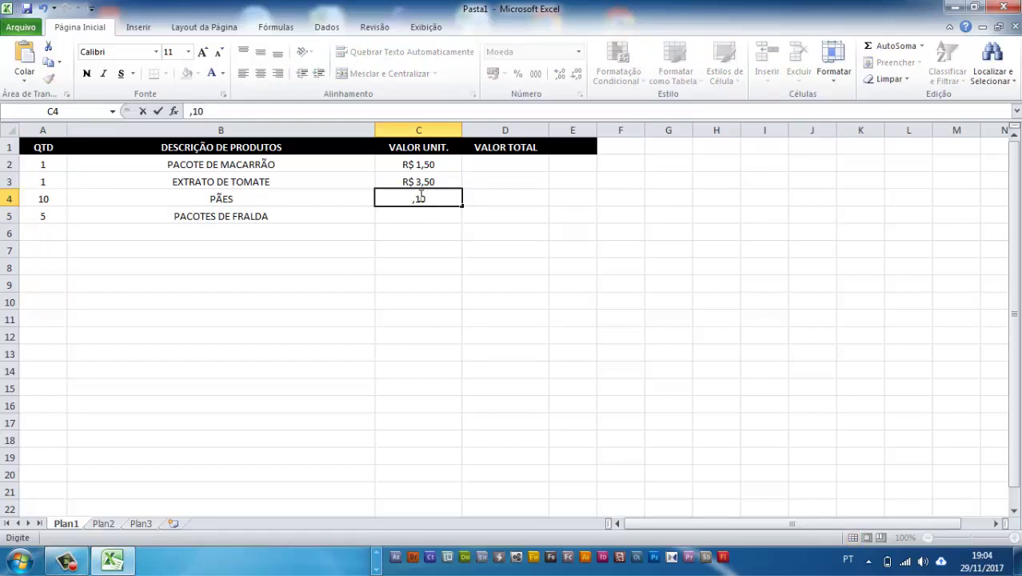
key("Return")
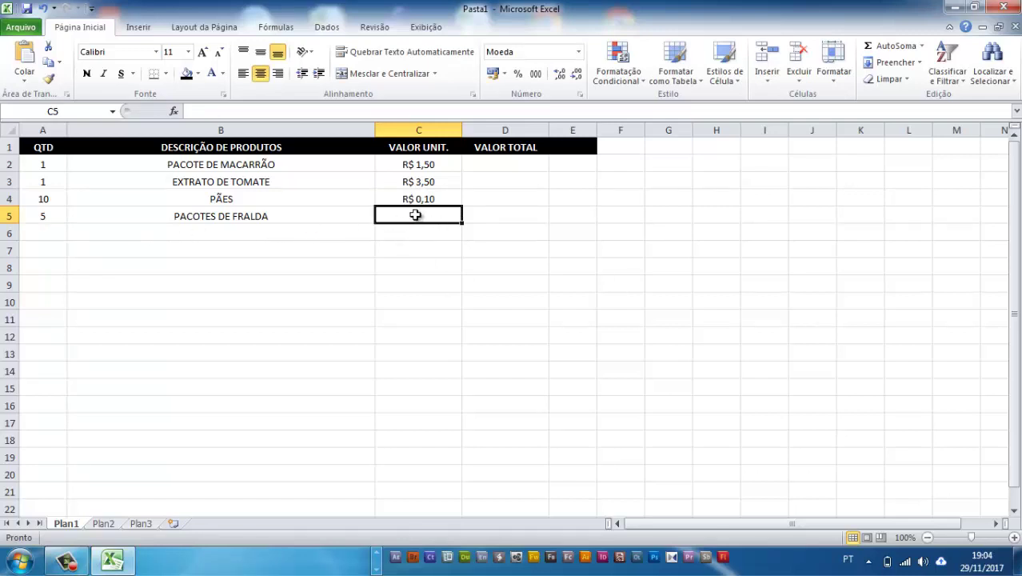
type("19,")
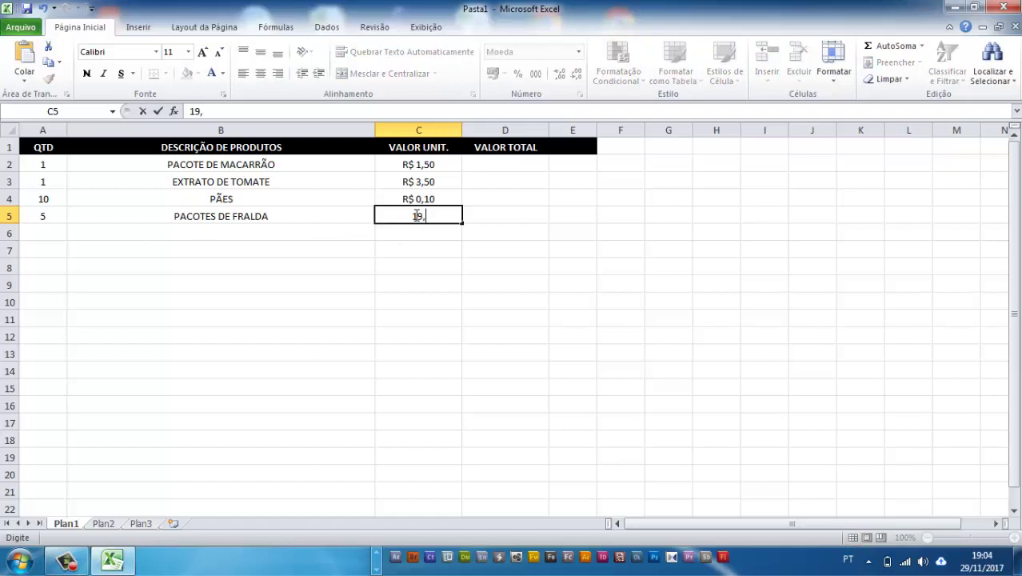
type("00")
key("Return")
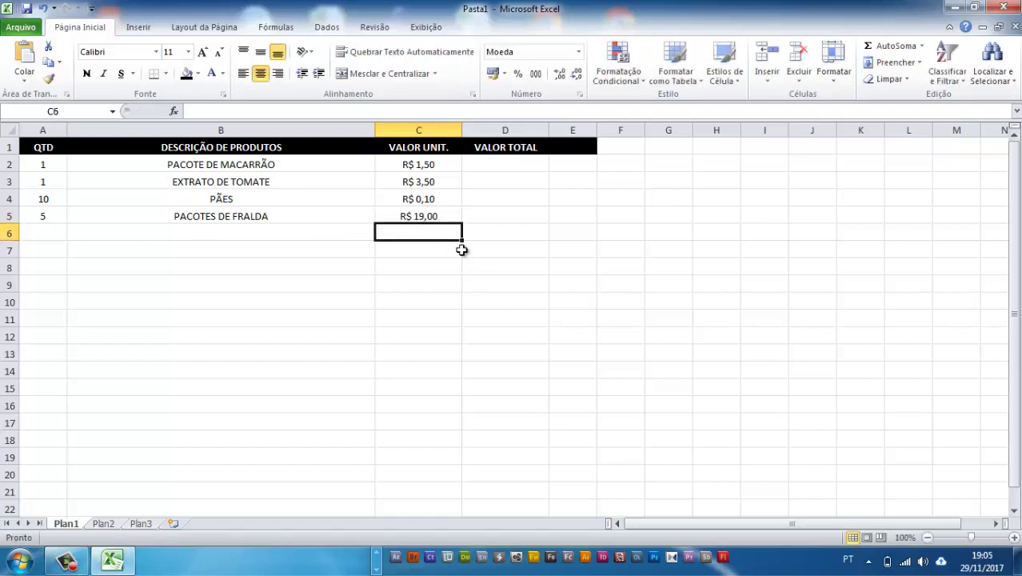
Dismiss the Windows colour scheme prompt without choosing an option and return to an empty cell below the table
key("Up")
key("Up")
key("Up")
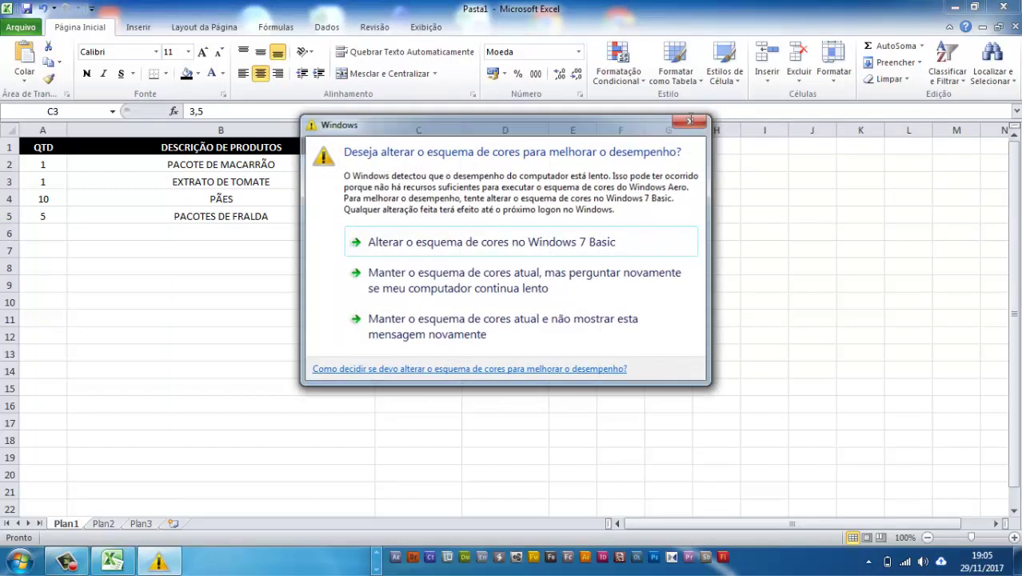
left_click(689, 120)
left_click(378, 262)
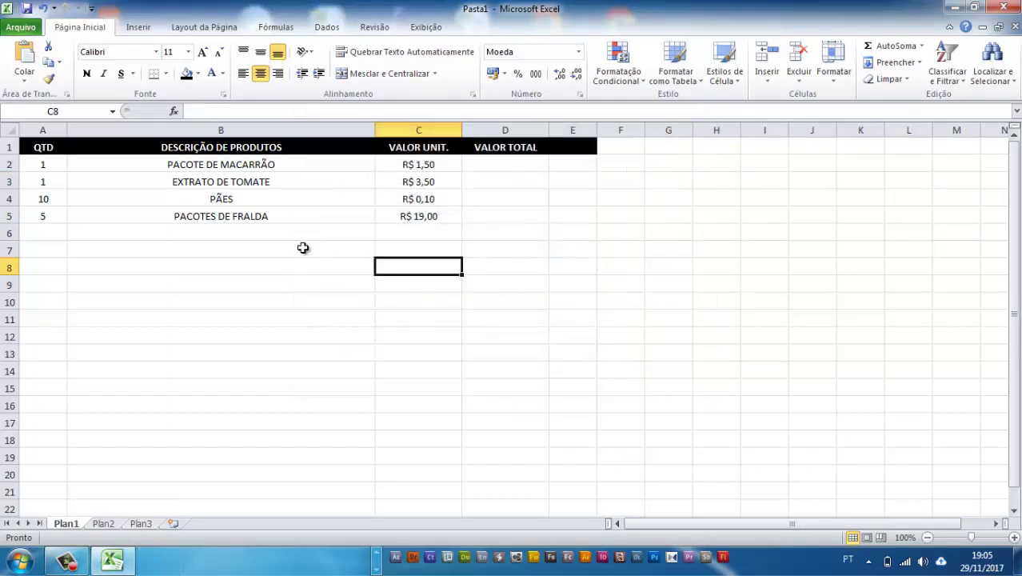
Start saving the workbook and browse to Disco Local (C:) as the destination
left_click(28, 9)
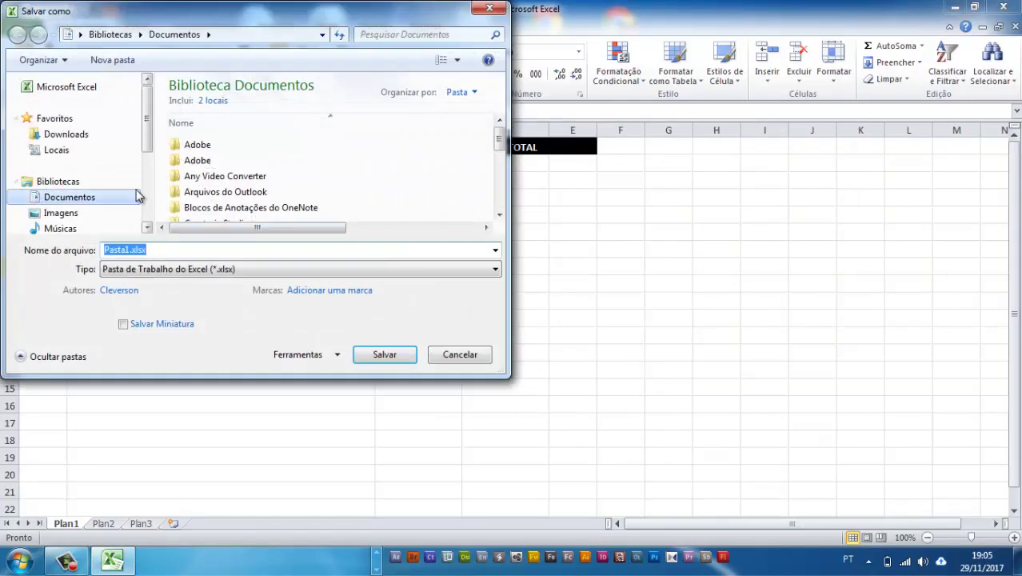
left_click_drag(182, 11, 318, 62)
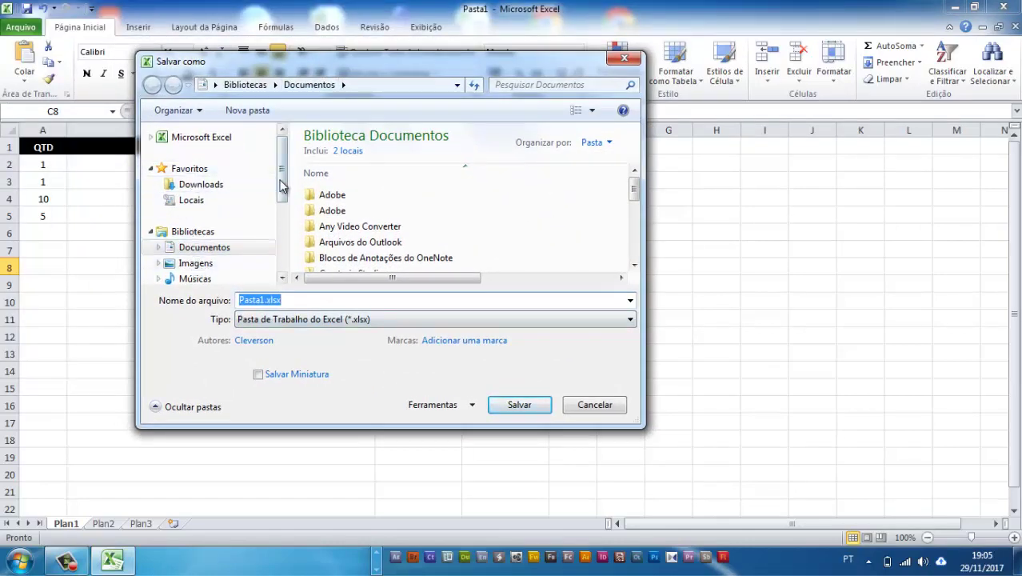
scroll(282, 185, "down", 3)
left_click(226, 241)
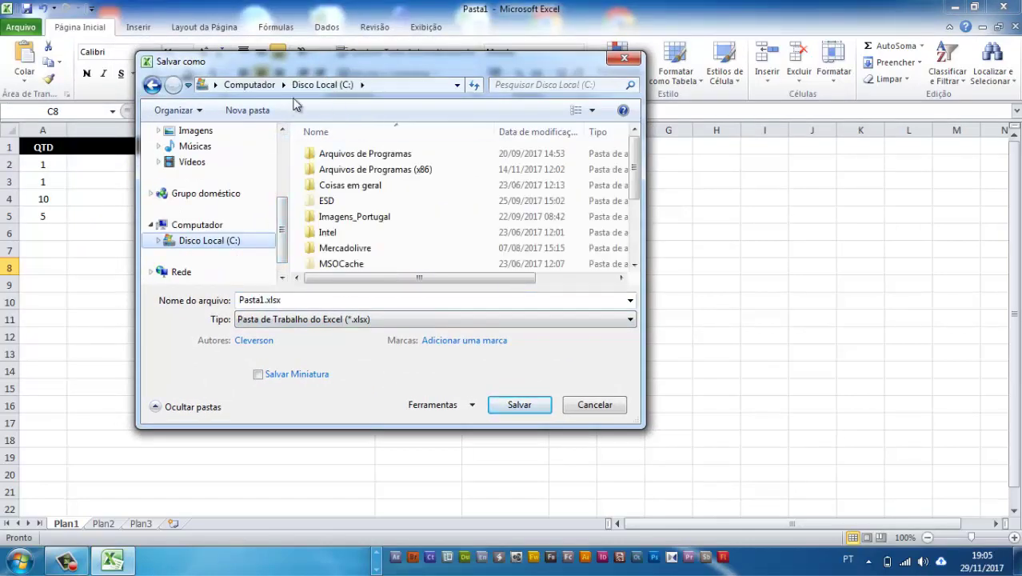
Create a folder named Aula Excel on Disco Local (C:) and open it
left_click(262, 110)
type("alto")
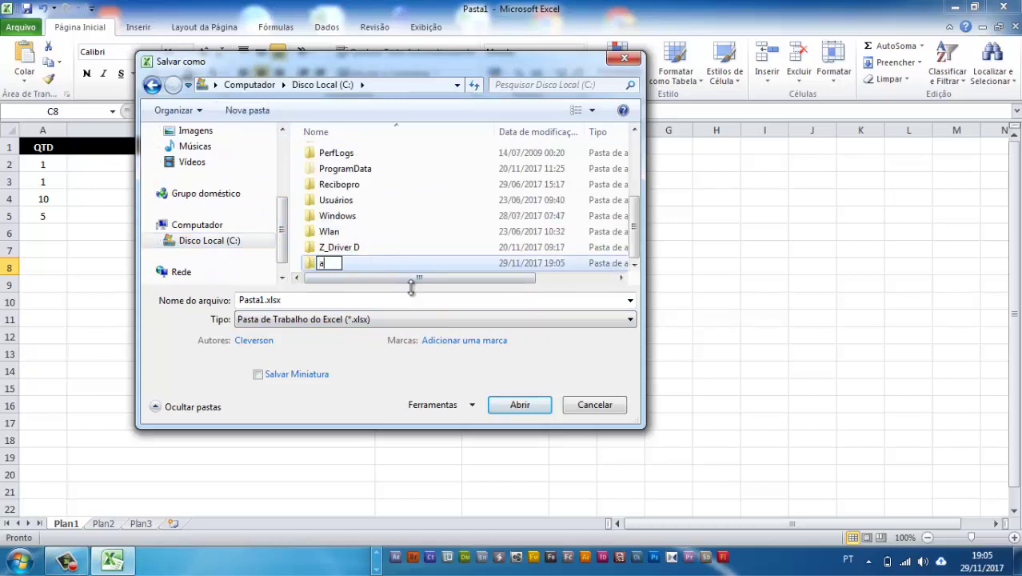
key("BackSpace")
key("BackSpace")
key("BackSpace")
type("Aula Excel")
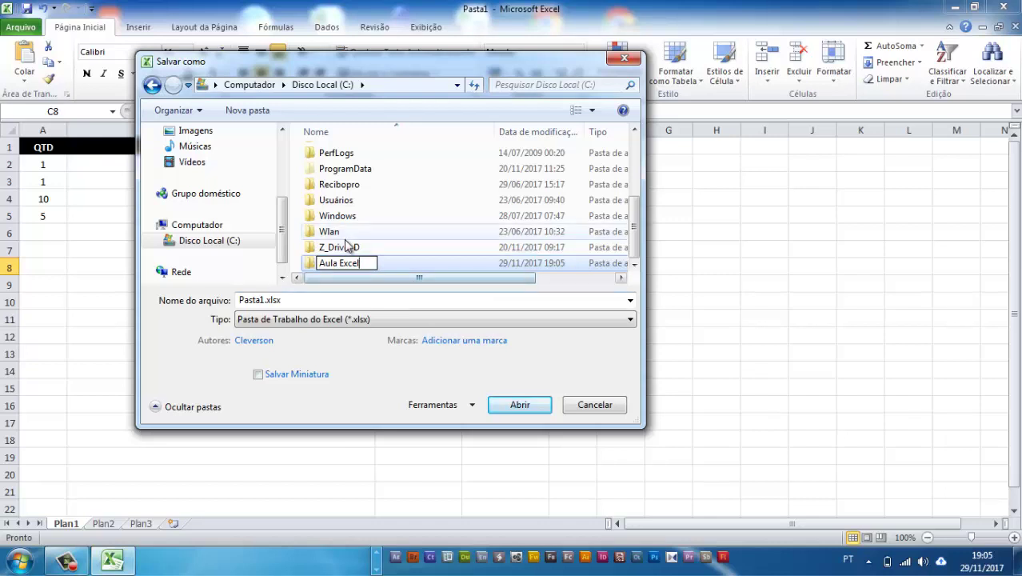
left_click(337, 251)
double_click(333, 267)
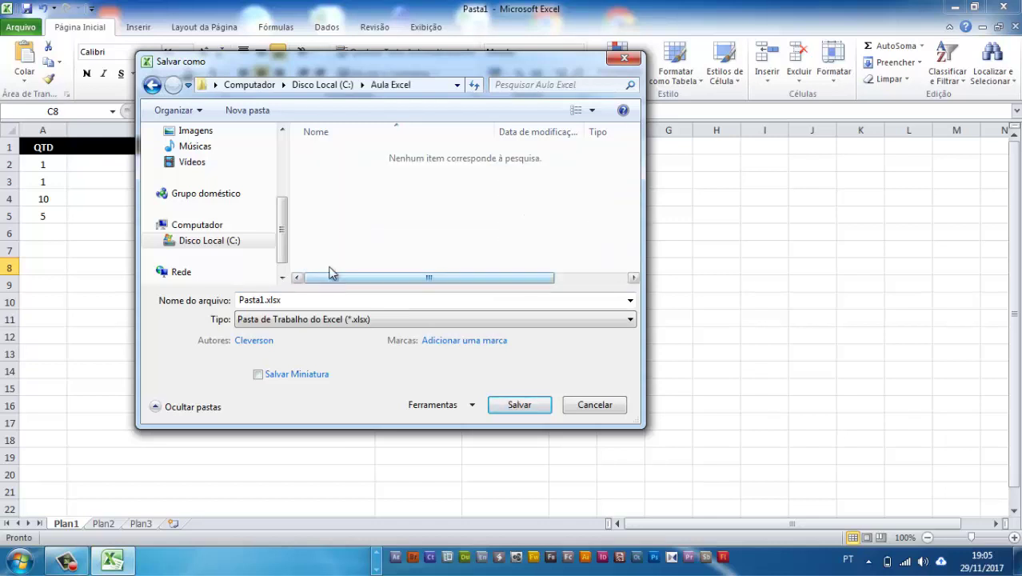
Create a subfolder named Primeira aula Excel inside Aula Excel and open it
key("ctrl+shift+n")
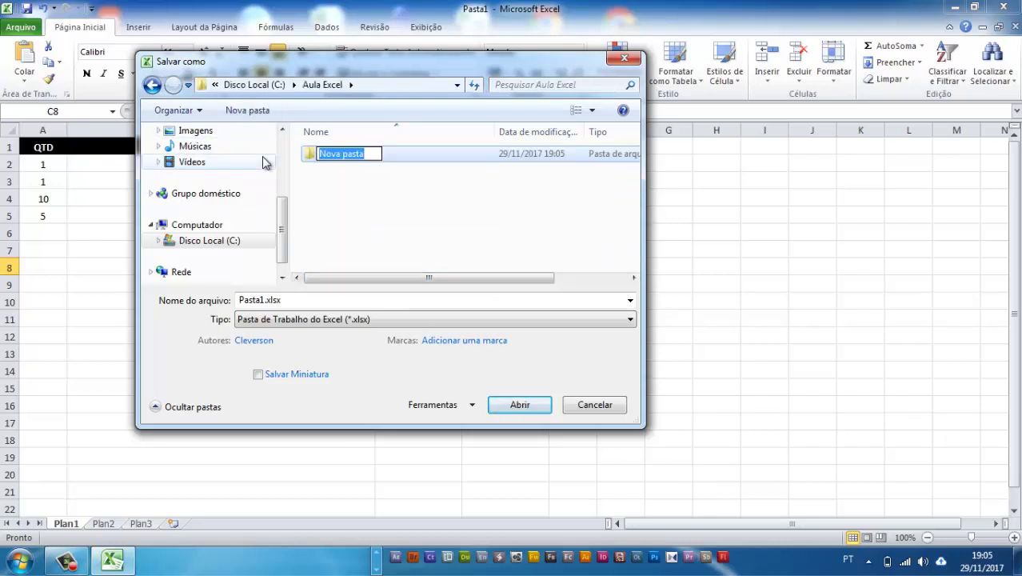
type("1")
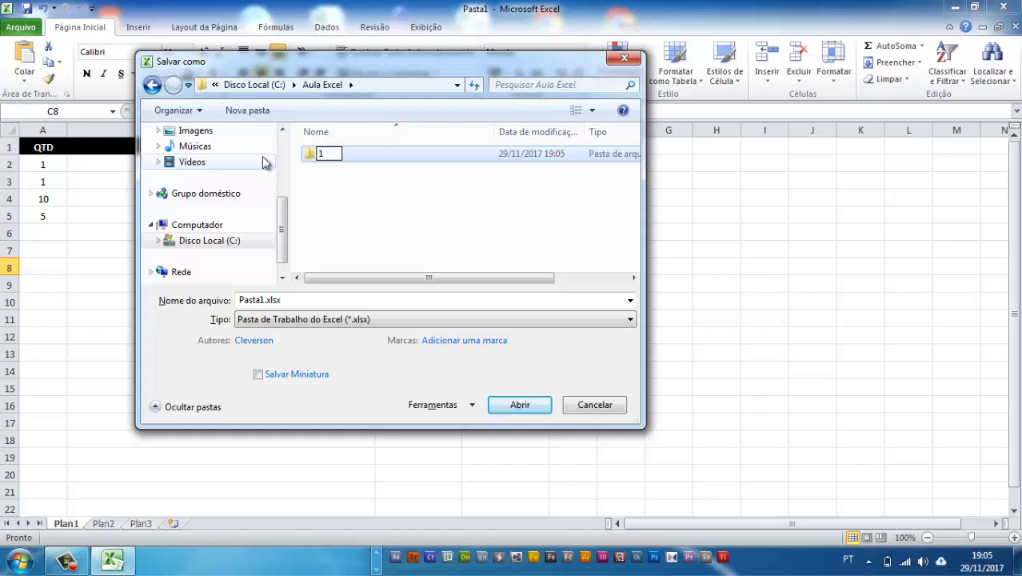
key("BackSpace")
type("Primeira")
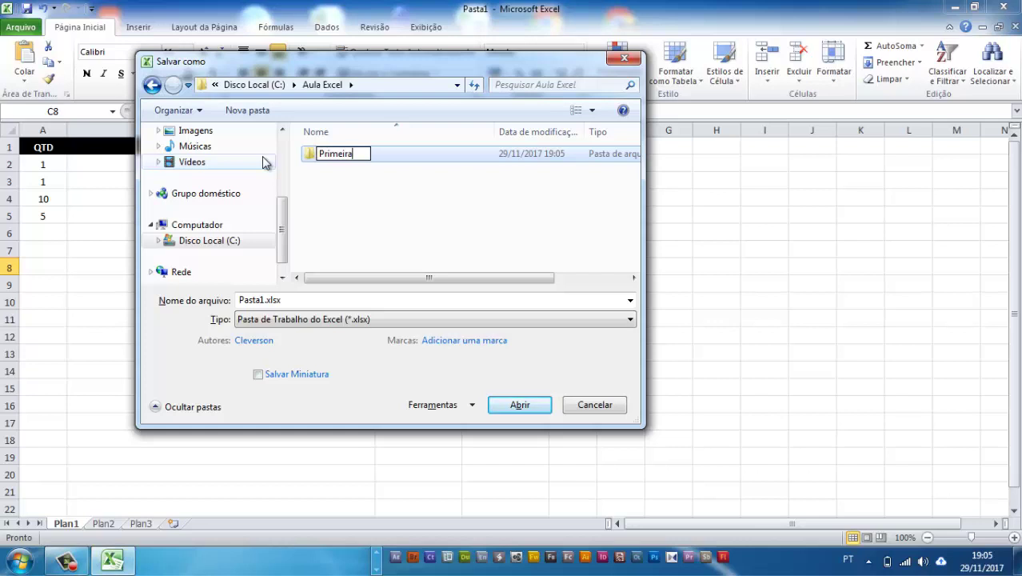
type(" aula Ex")
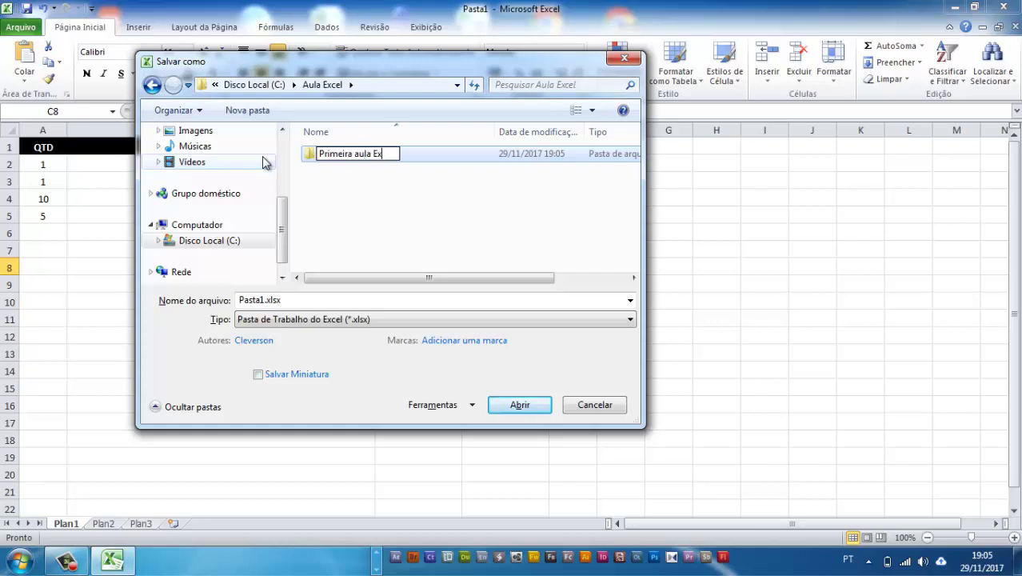
type("cel")
left_click(292, 164)
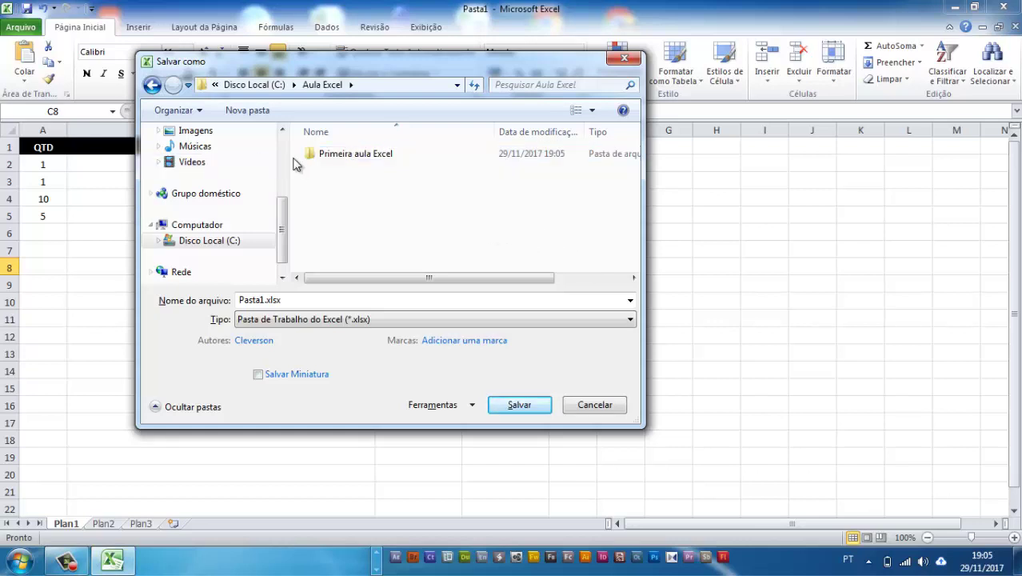
double_click(316, 156)
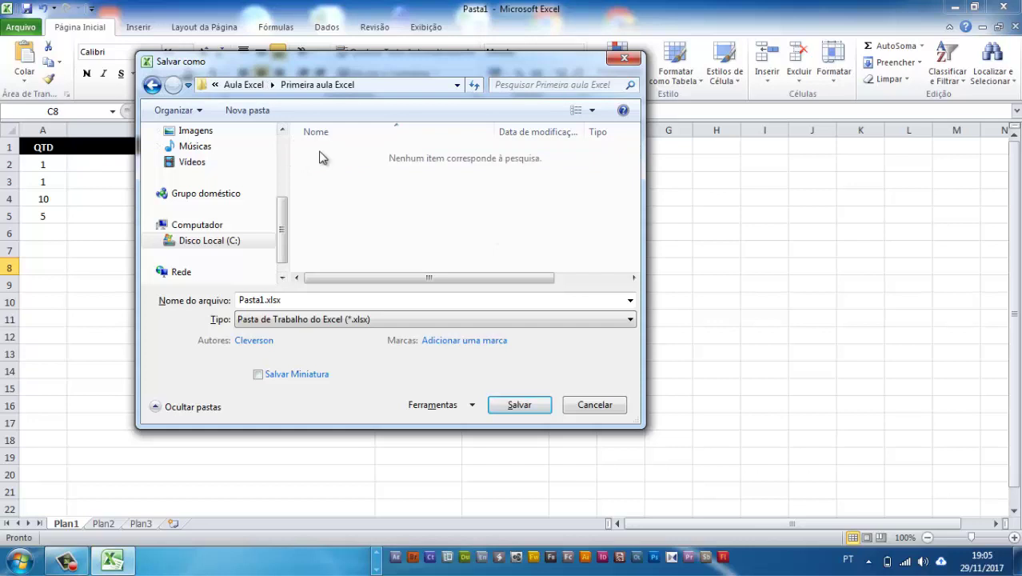
Name the workbook Lista de compra.xlsx and save it in the Primeira aula Excel folder
double_click(264, 300)
left_click(265, 300)
left_click_drag(265, 300, 222, 303)
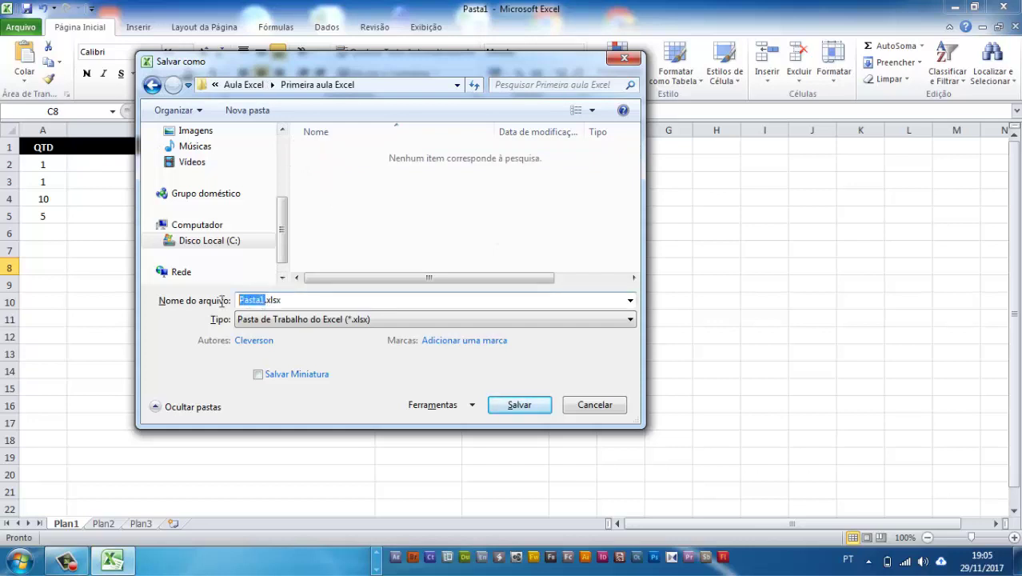
type("Lista")
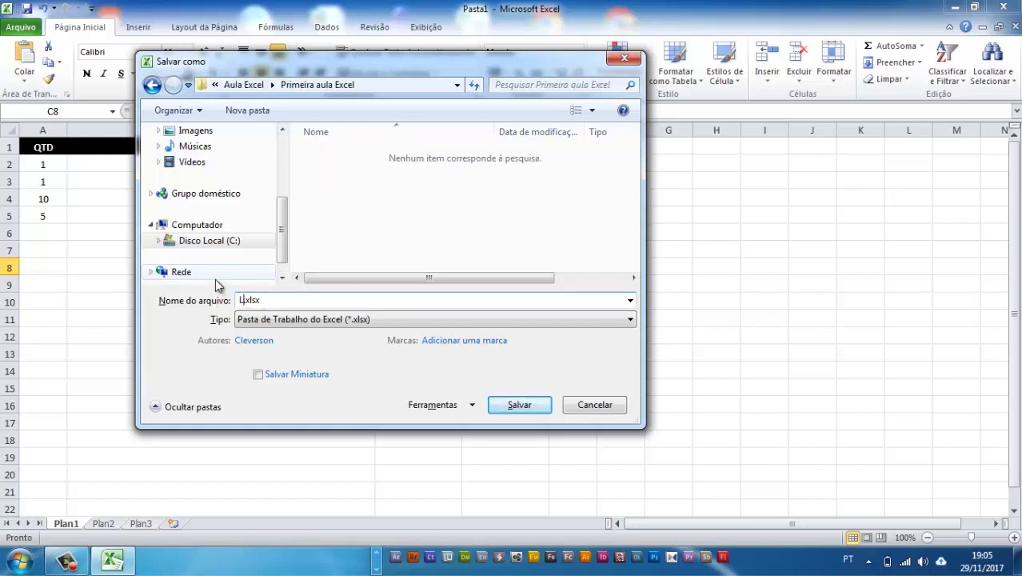
type(" de compra")
left_click(519, 405)
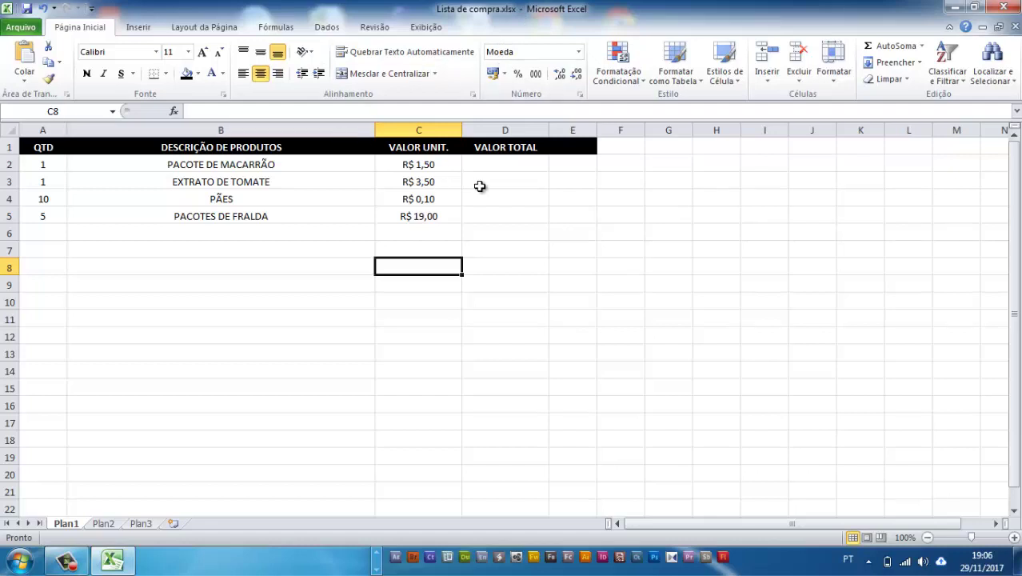
Widen the VALOR TOTAL column slightly and select cell D2, its first data cell
left_click_drag(552, 130, 560, 131)
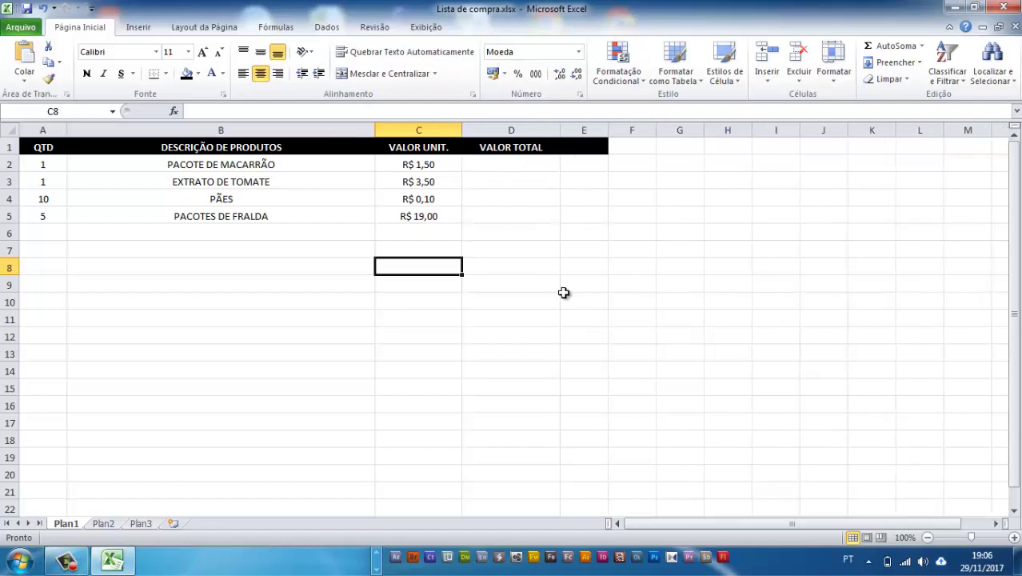
left_click(523, 263)
left_click(508, 167)
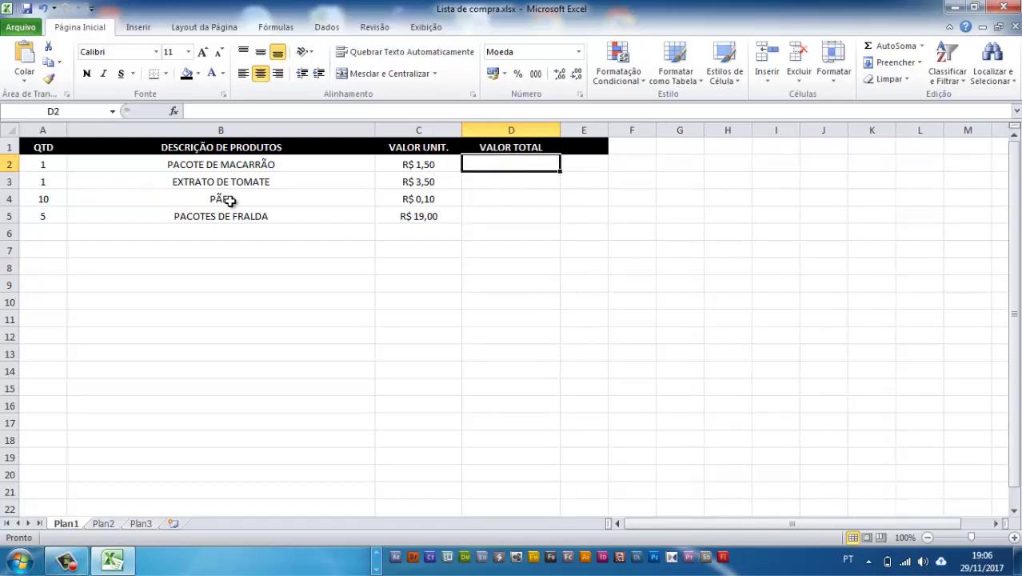
Multiply the PACOTE DE MACARRÃO unit value by its quantity in cell D2 with the formula =C2*A2
left_click(440, 165)
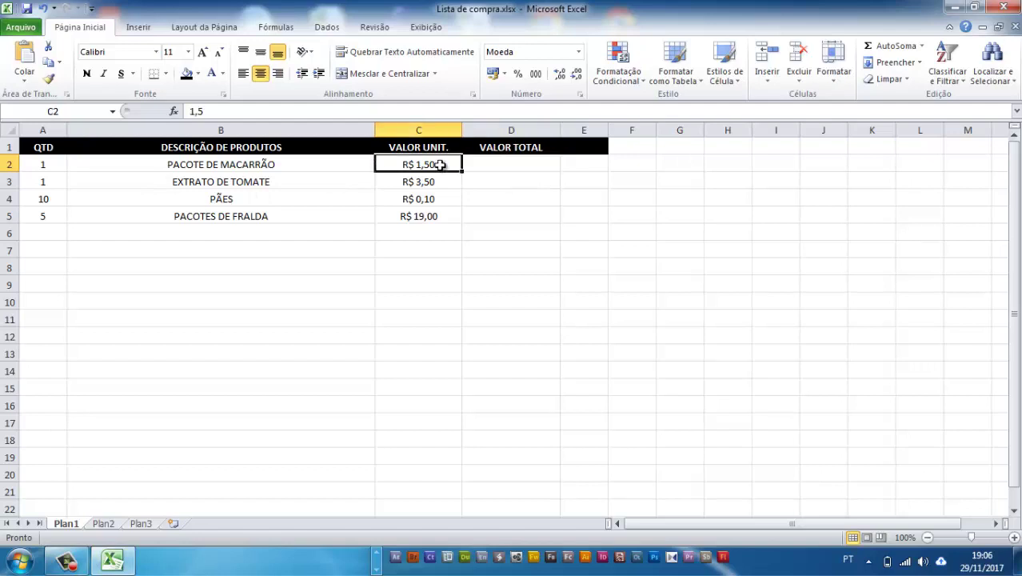
left_click(48, 167)
left_click(517, 164)
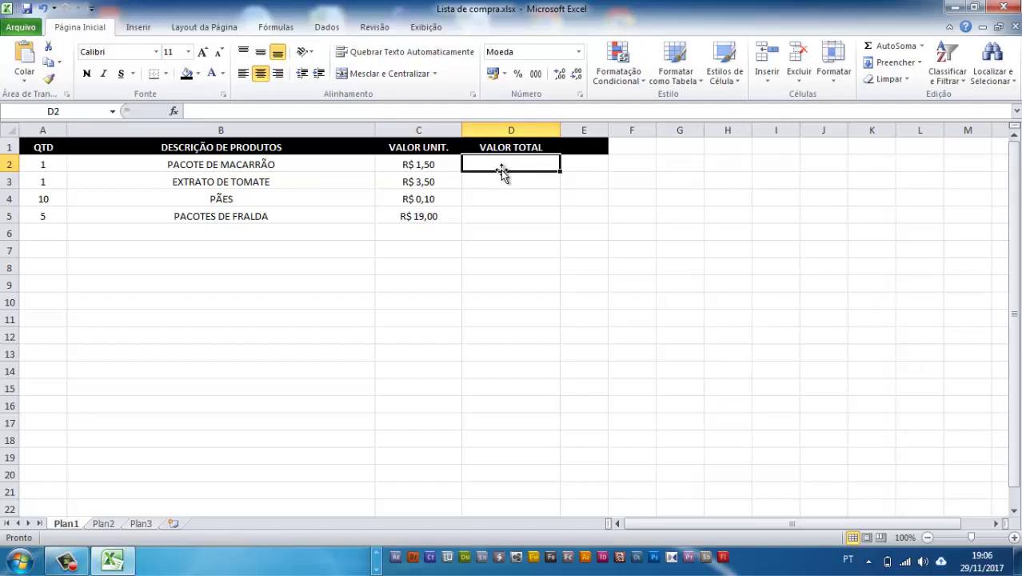
left_click(496, 177)
left_click(497, 163)
type("=")
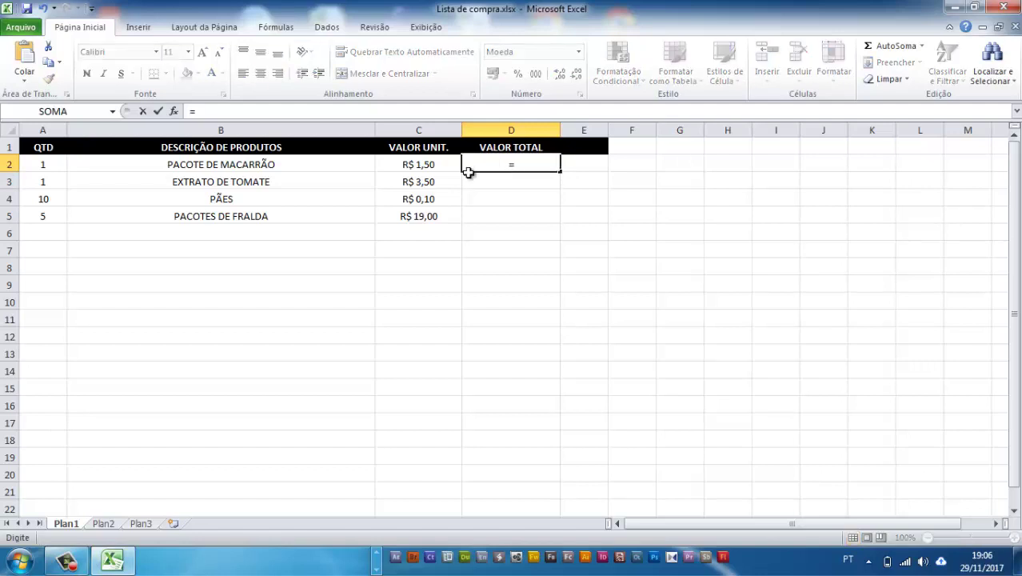
left_click(424, 163)
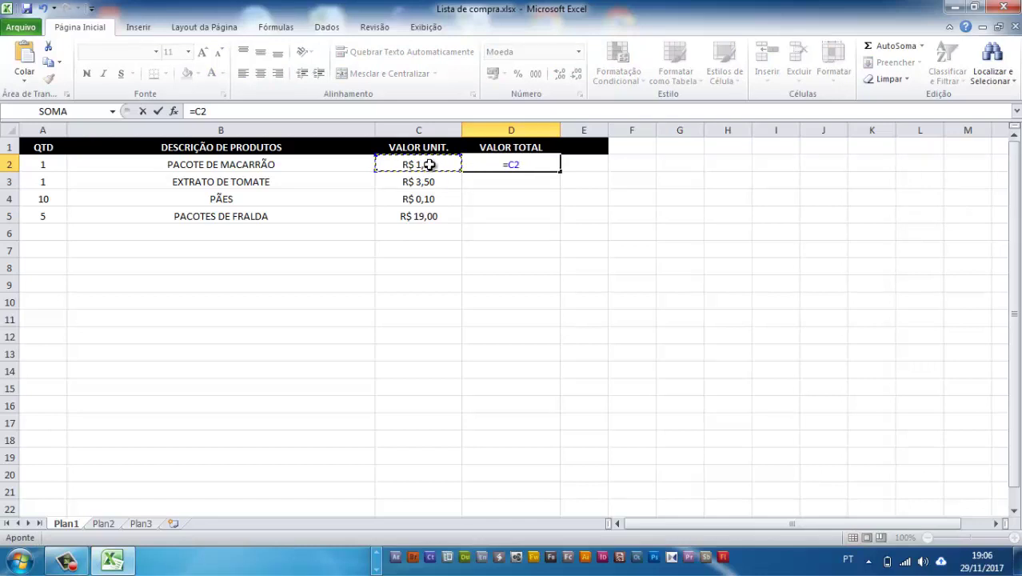
type("*")
left_click(43, 164)
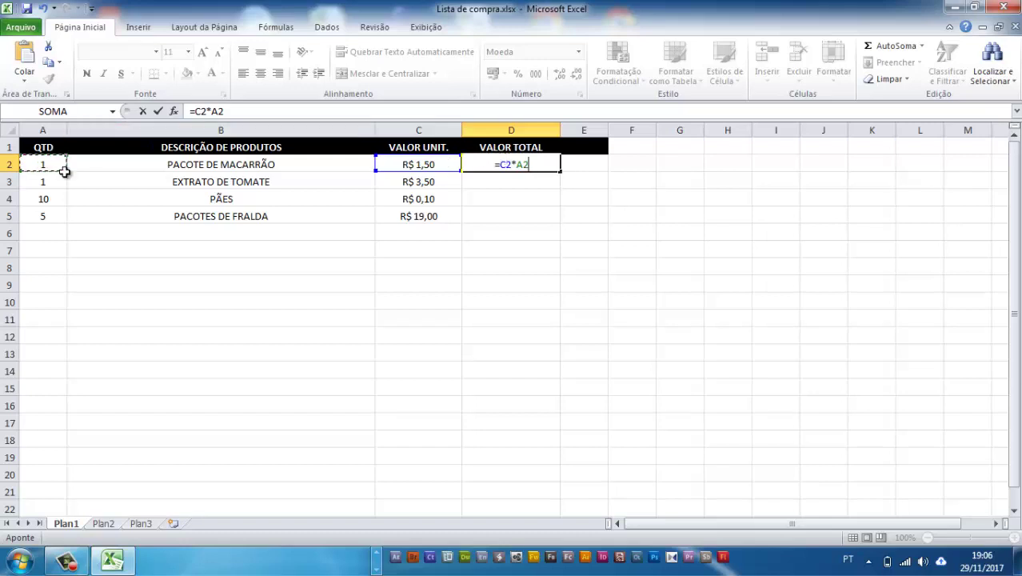
key("Return")
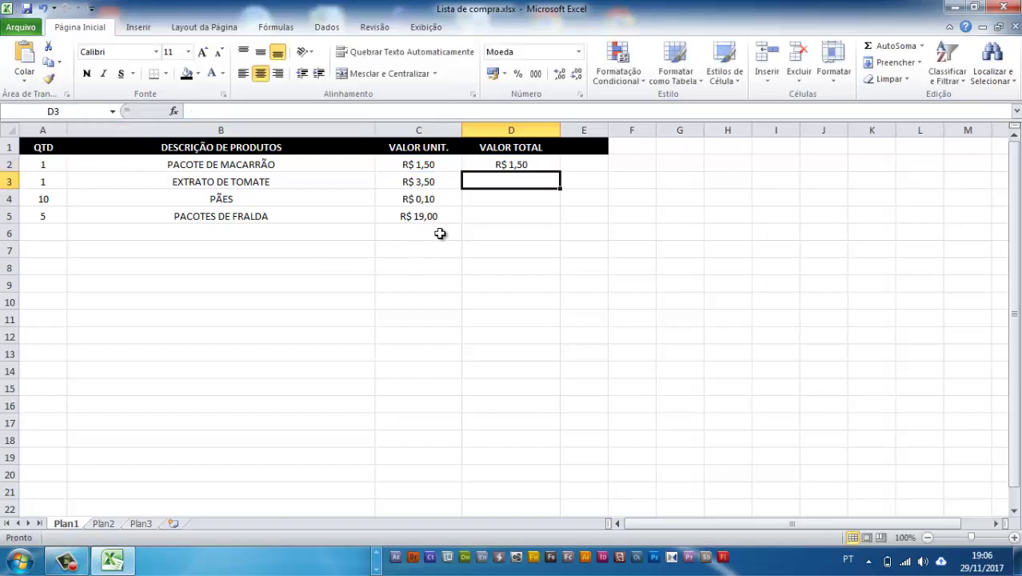
left_click(514, 166)
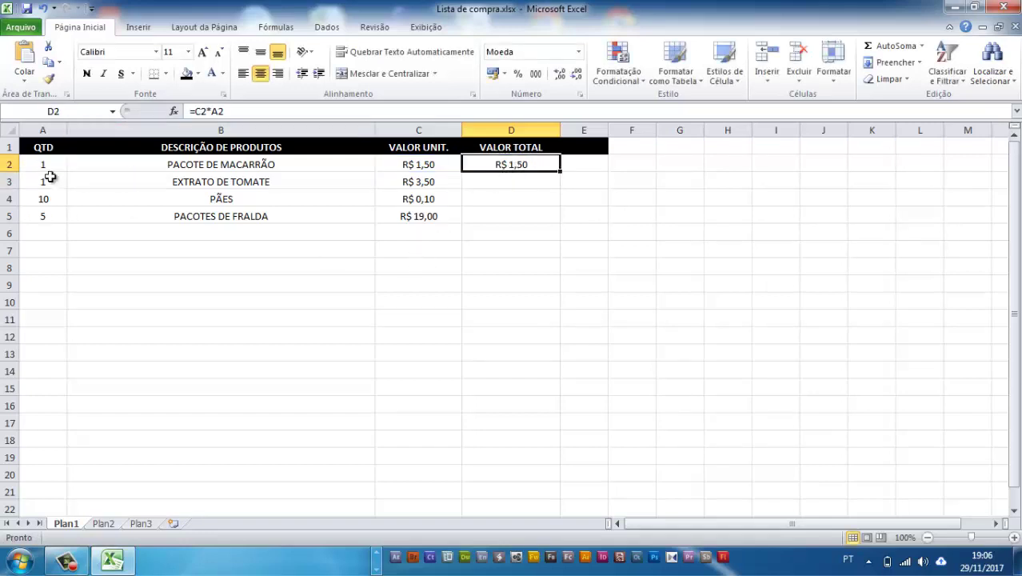
Calculate the EXTRATO DE TOMATE total value in cell D3 with the formula =C3*A3
left_click(493, 181)
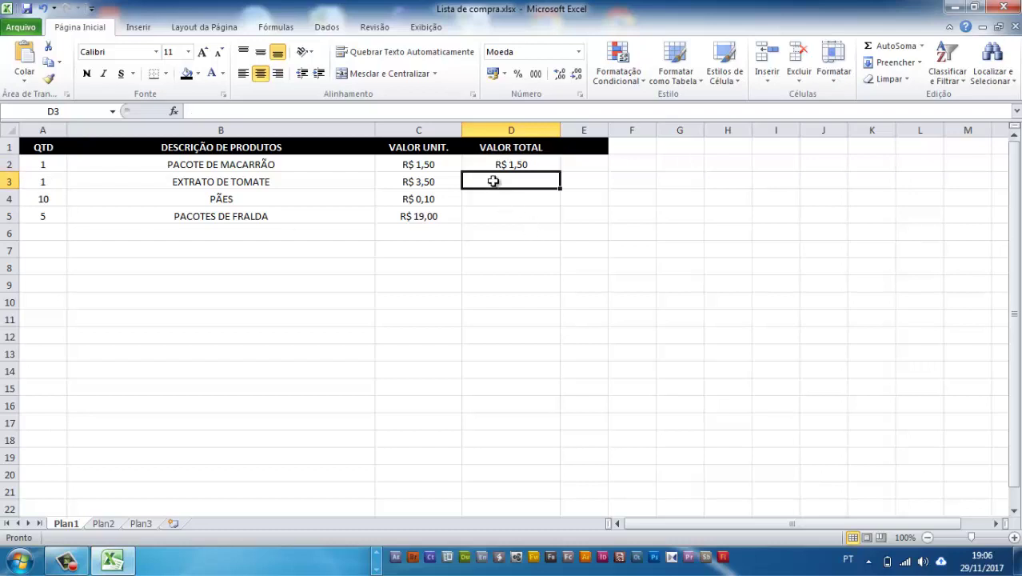
type("=")
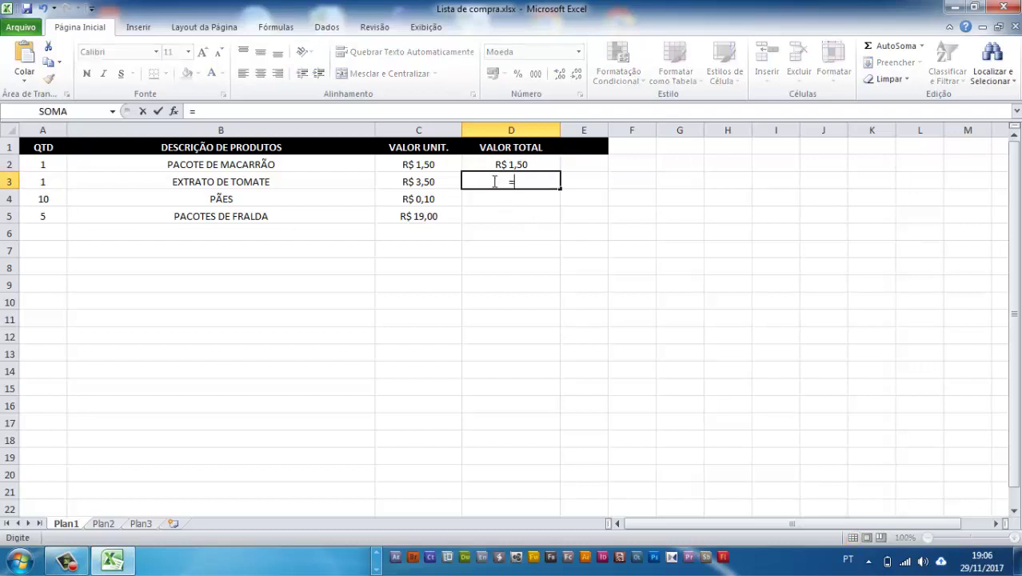
left_click(421, 182)
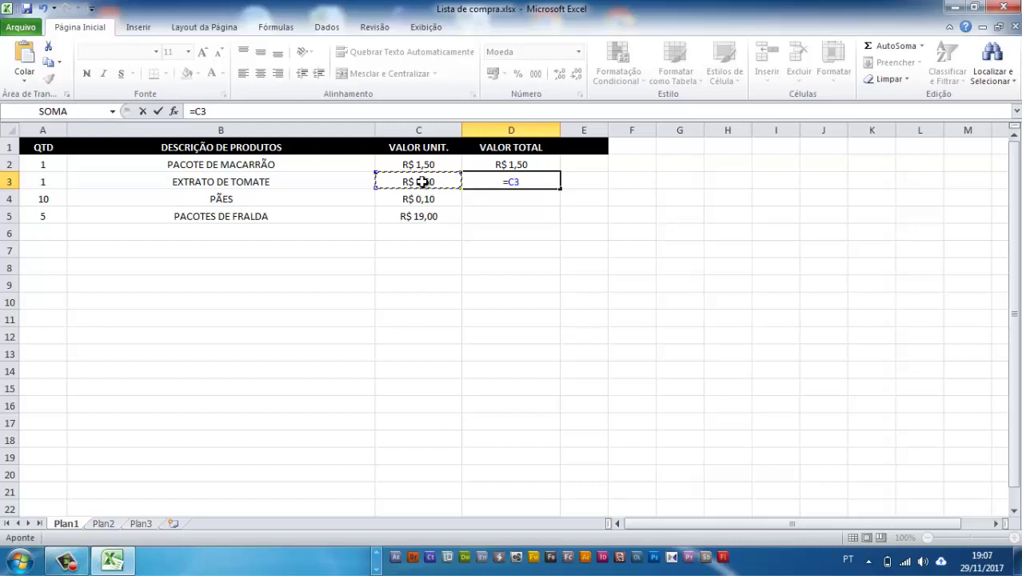
type("*")
left_click(53, 184)
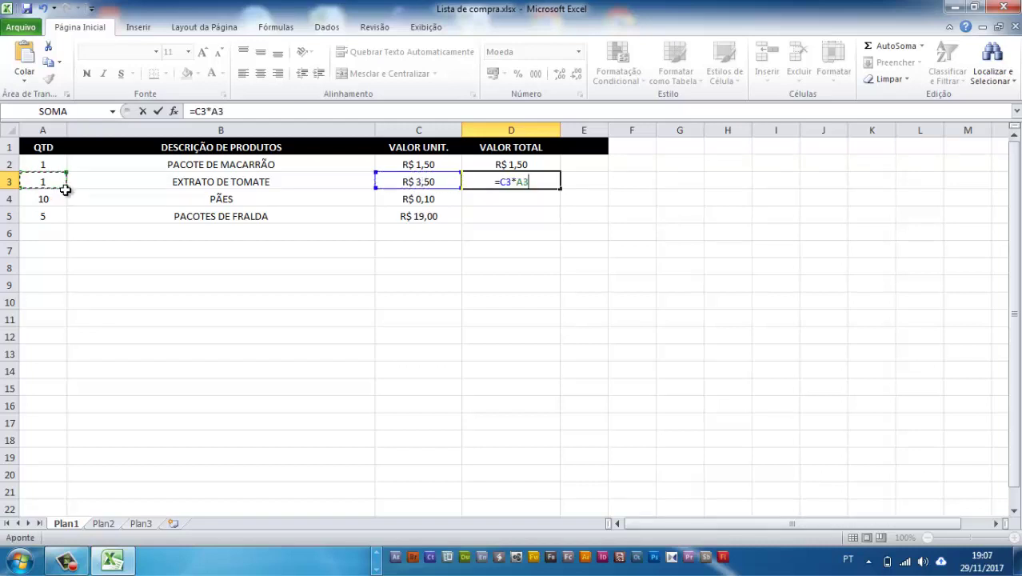
key("Return")
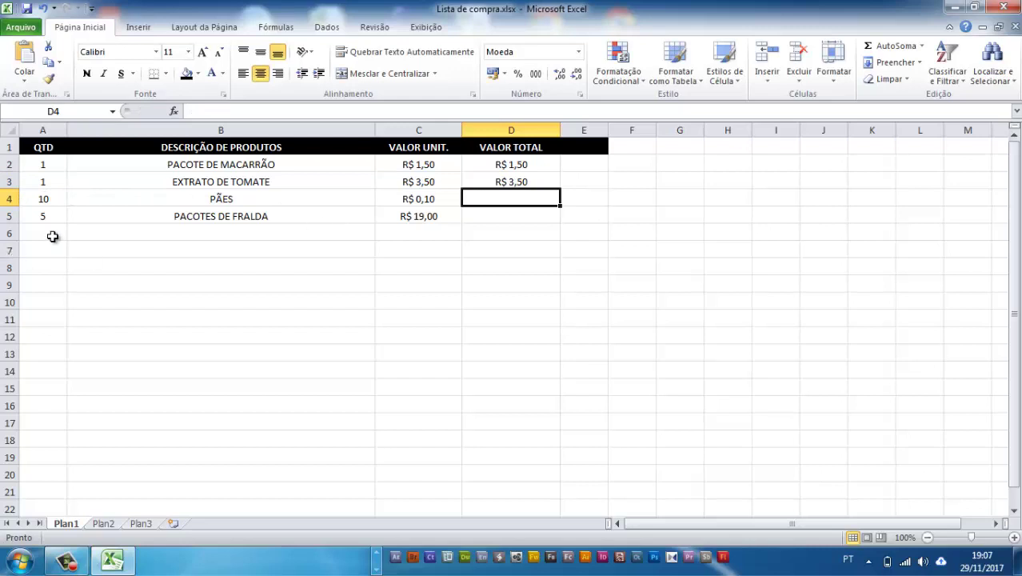
Delete the formulas from cells D3 and D2 in the VALOR TOTAL column
left_click_drag(52, 234, 27, 264)
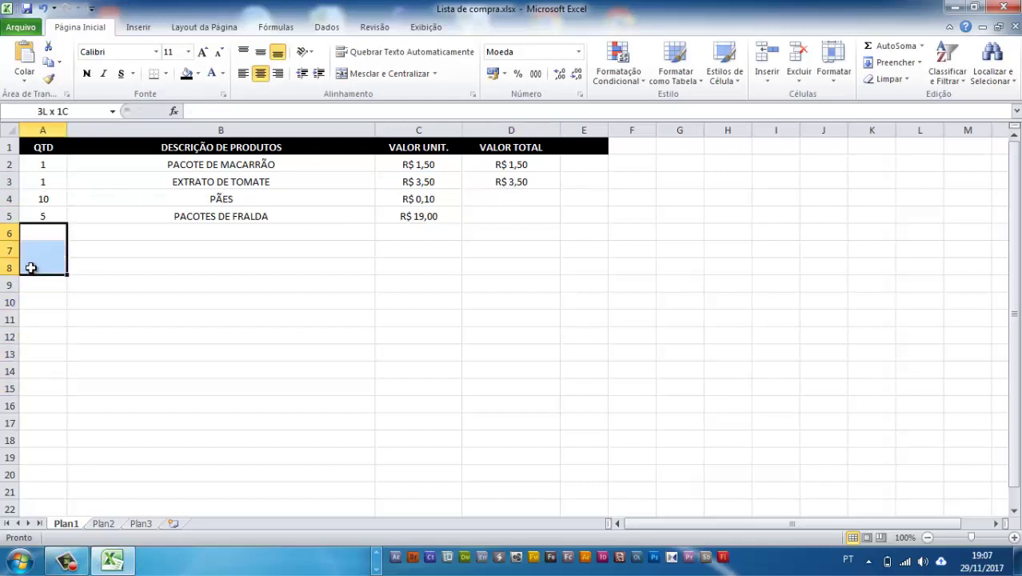
left_click(516, 197)
left_click(516, 177)
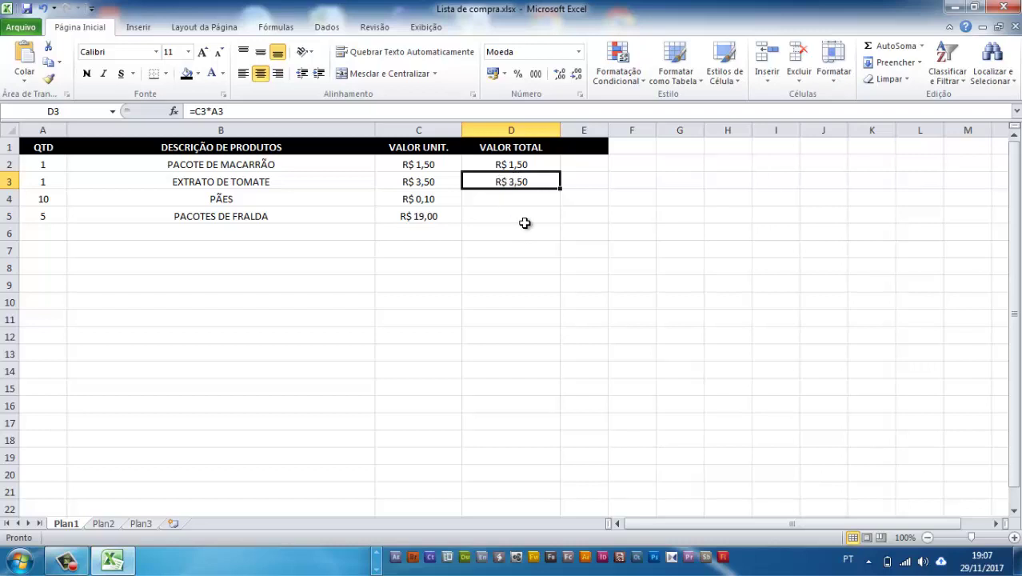
key("Delete")
left_click(508, 166)
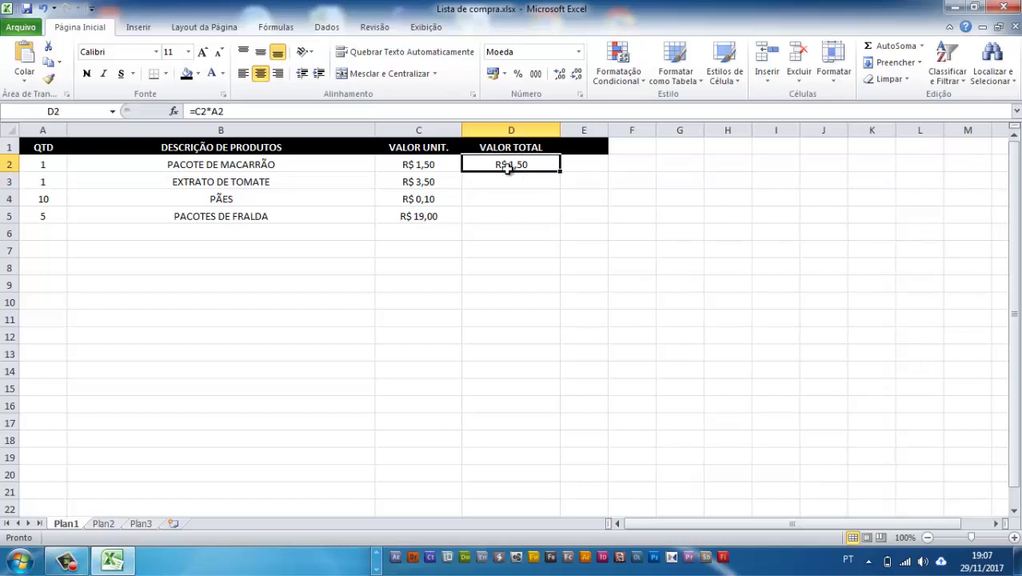
key("Delete")
Enter the formula =C2*A2 in D2, the first data cell of the VALOR TOTAL column
type("=")
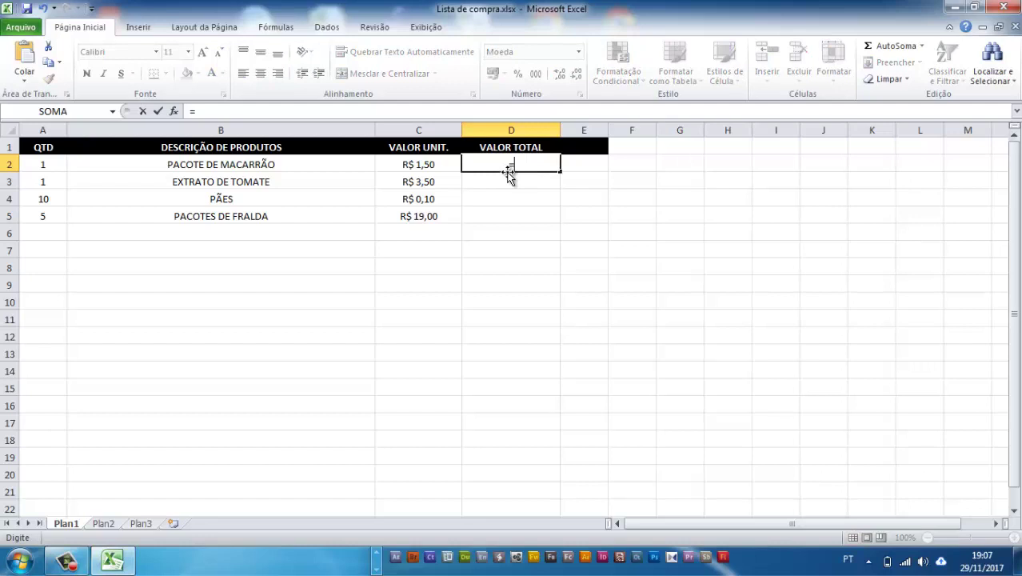
left_click(422, 166)
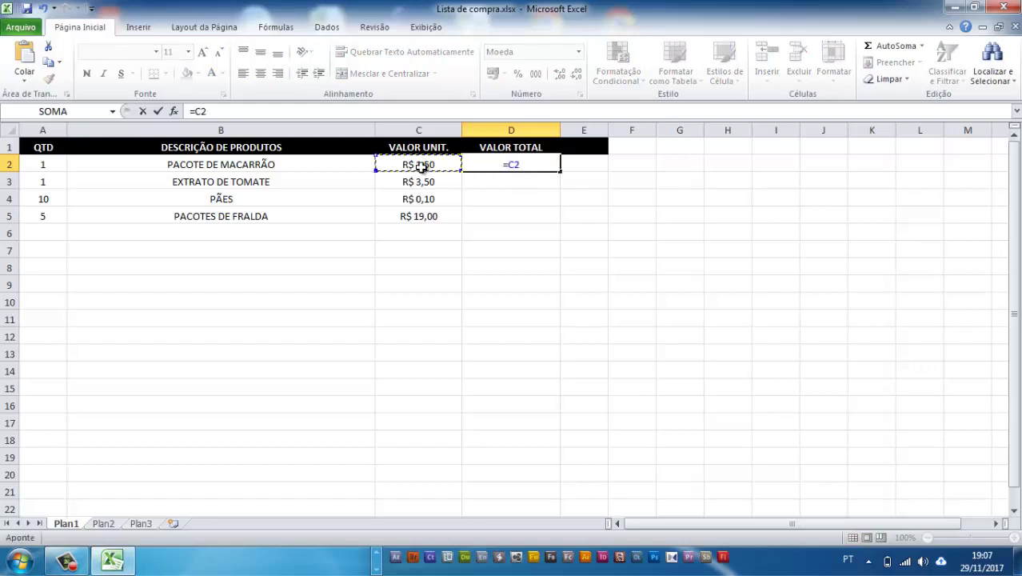
type("*")
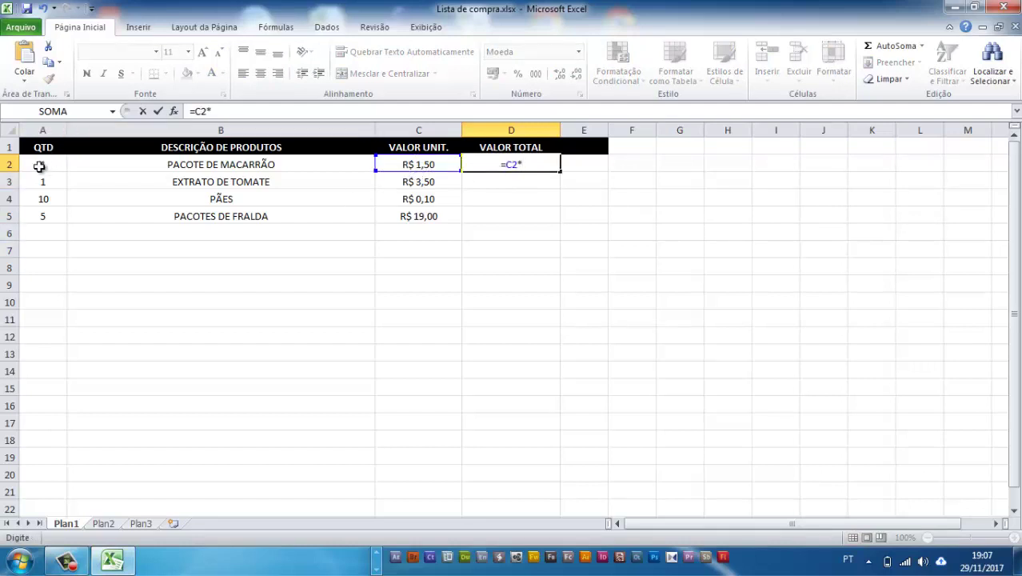
left_click(39, 166)
key("Return")
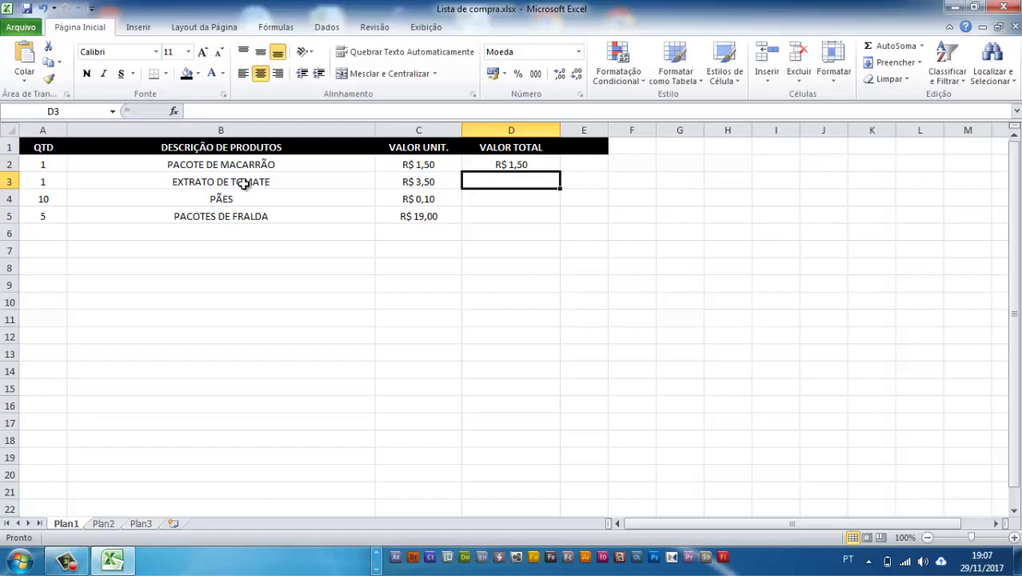
Fill the total value formula from D2 down through D5 to cover all listed products
left_click(506, 163)
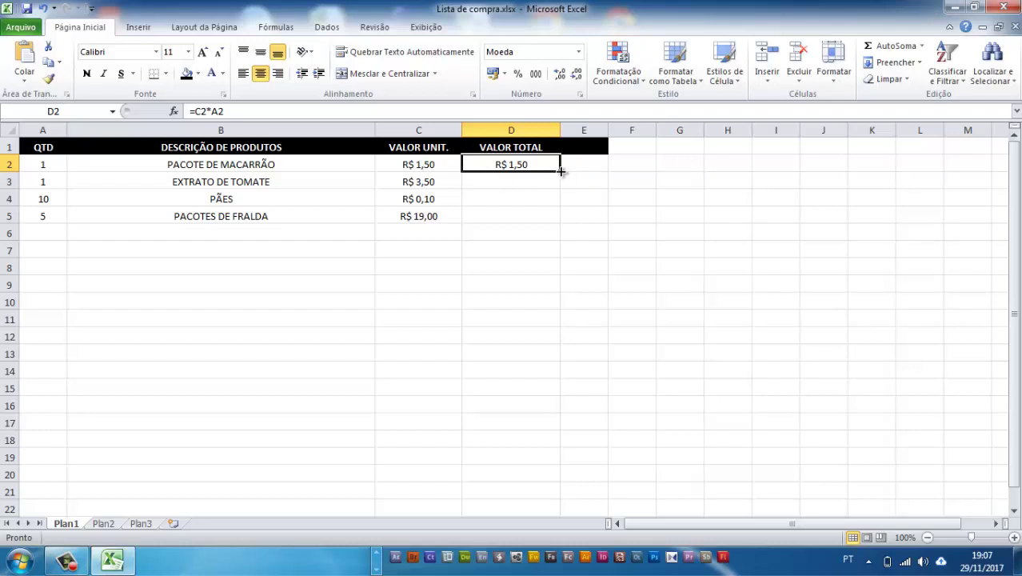
left_click_drag(561, 171, 555, 215)
left_click_drag(554, 222, 552, 222)
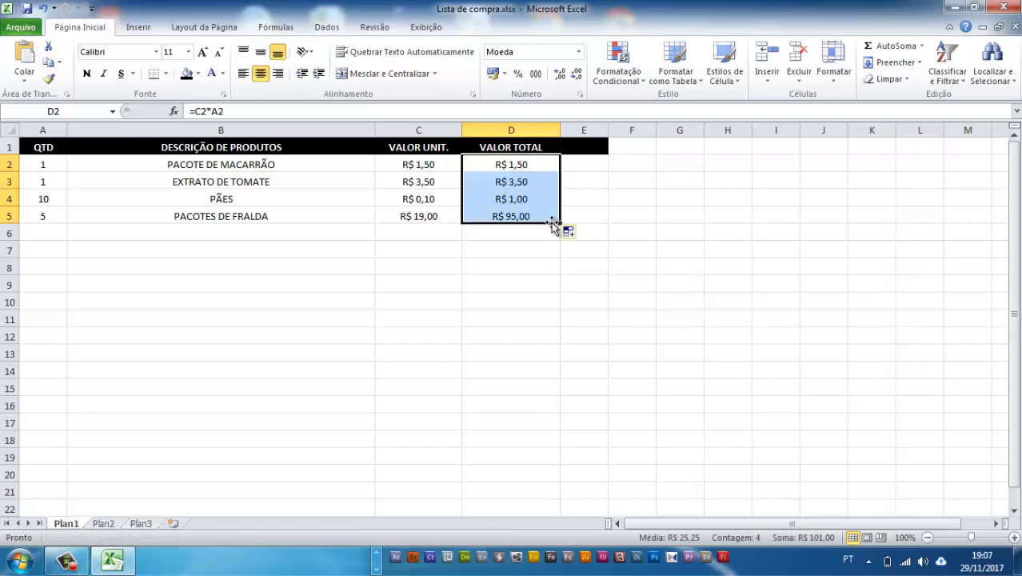
left_click(532, 248)
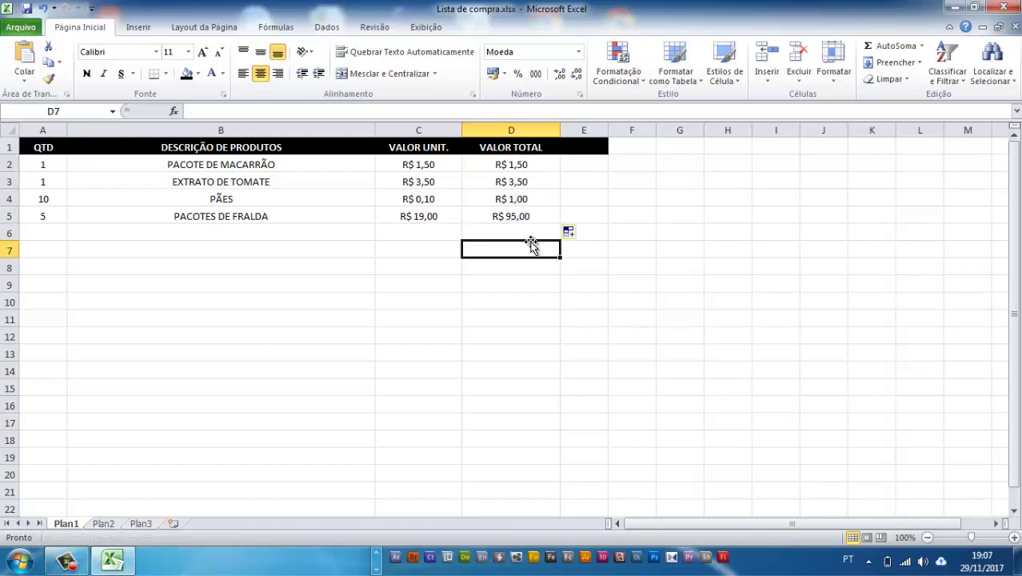
left_click(523, 231)
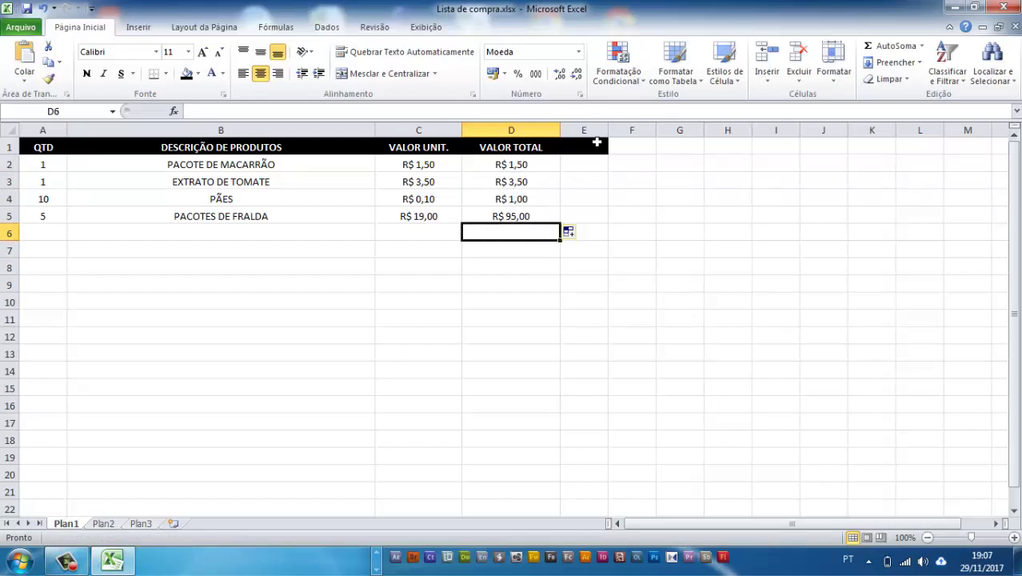
Delete the empty column E with the black header cell, and slightly widen the blank column that replaces it
left_click_drag(609, 125, 789, 283)
left_click(692, 120)
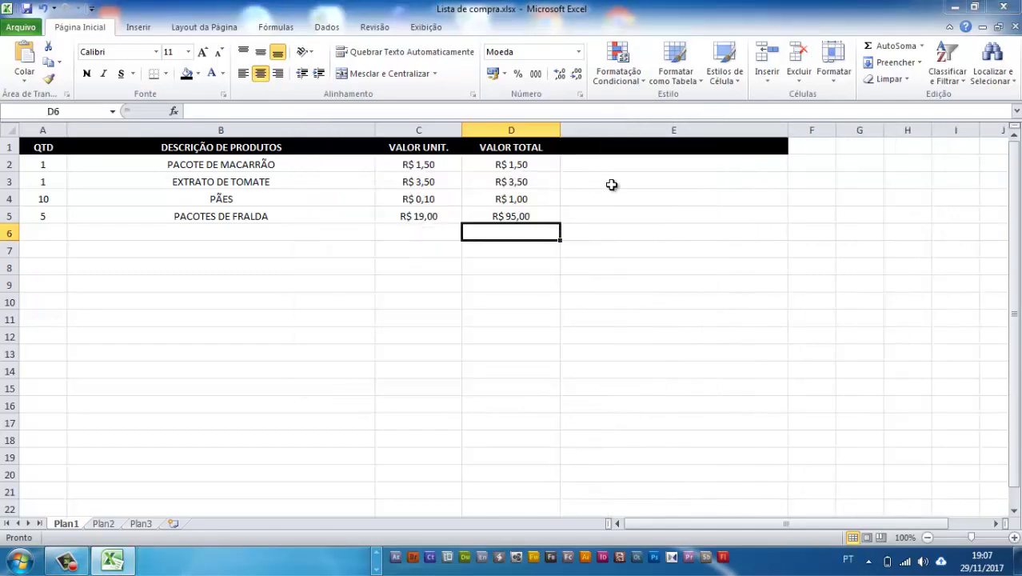
left_click(646, 198)
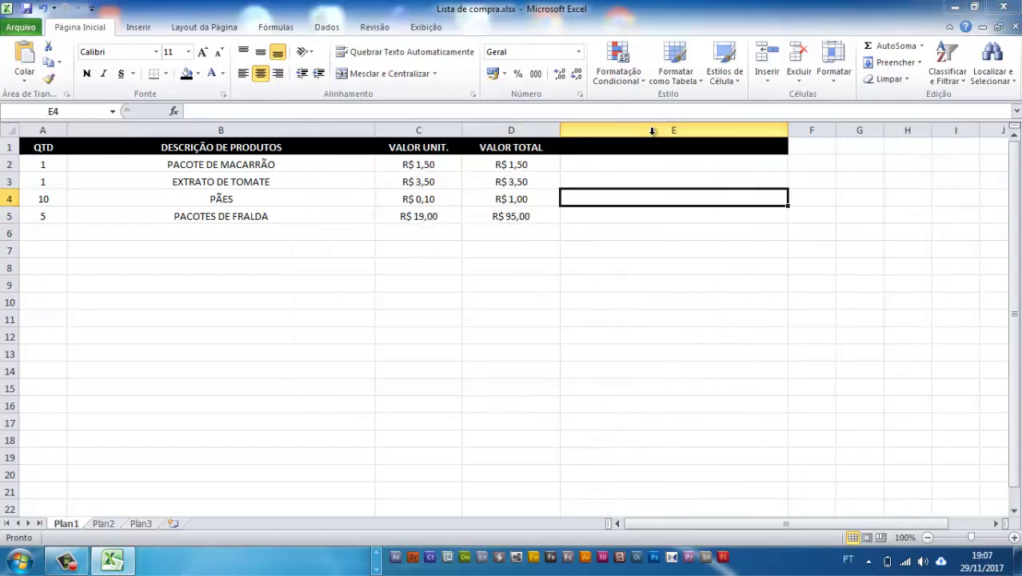
left_click(649, 130)
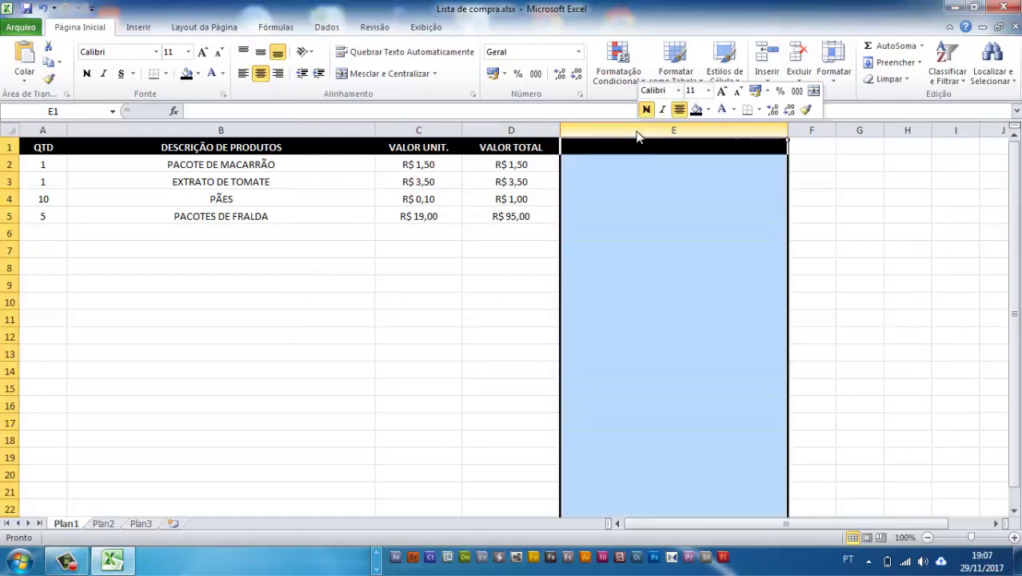
right_click(639, 136)
left_click(679, 245)
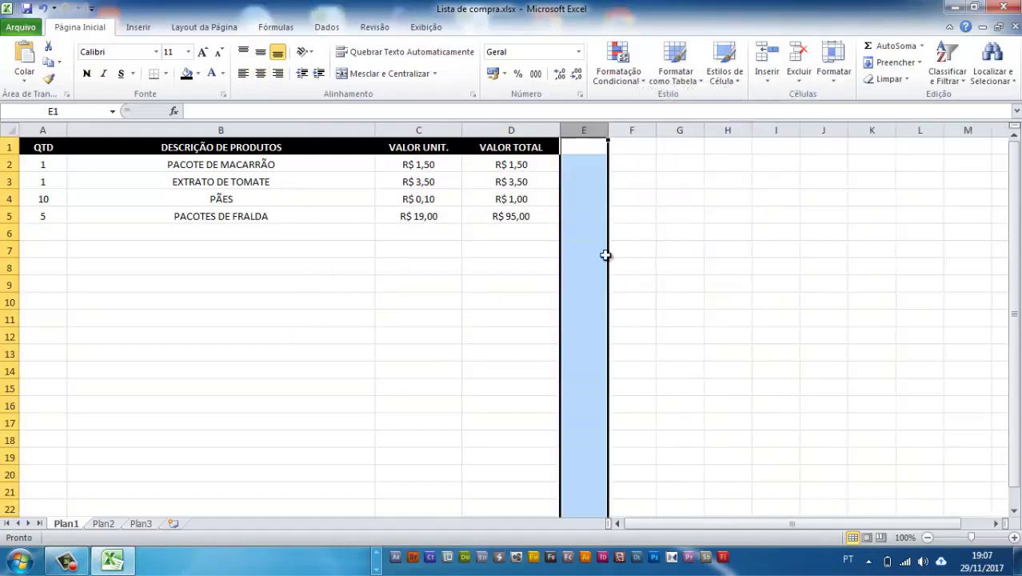
left_click_drag(607, 131, 624, 131)
left_click(484, 287)
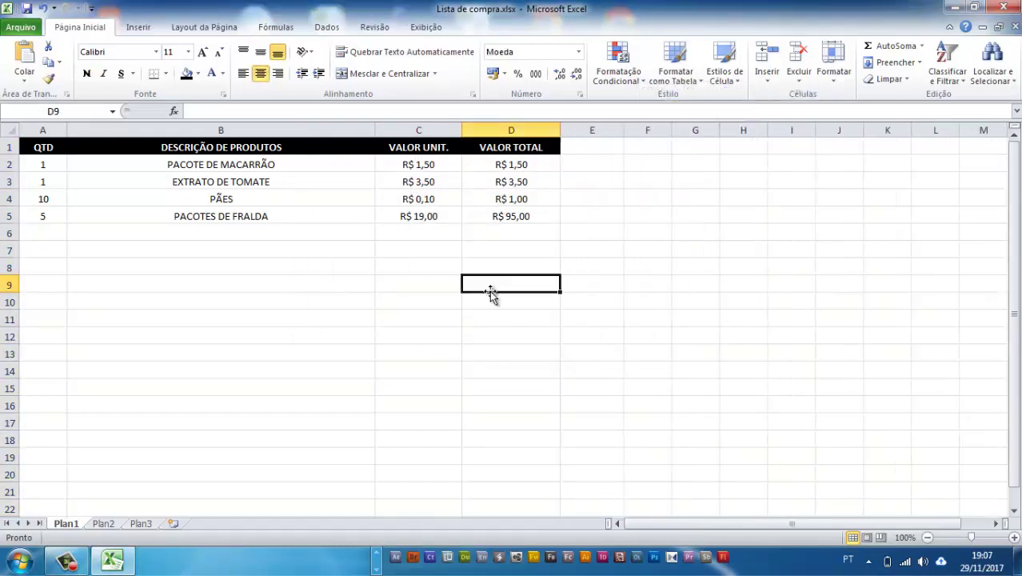
Enter the label Soma Total in cell B6, below the last product description
left_click(493, 232)
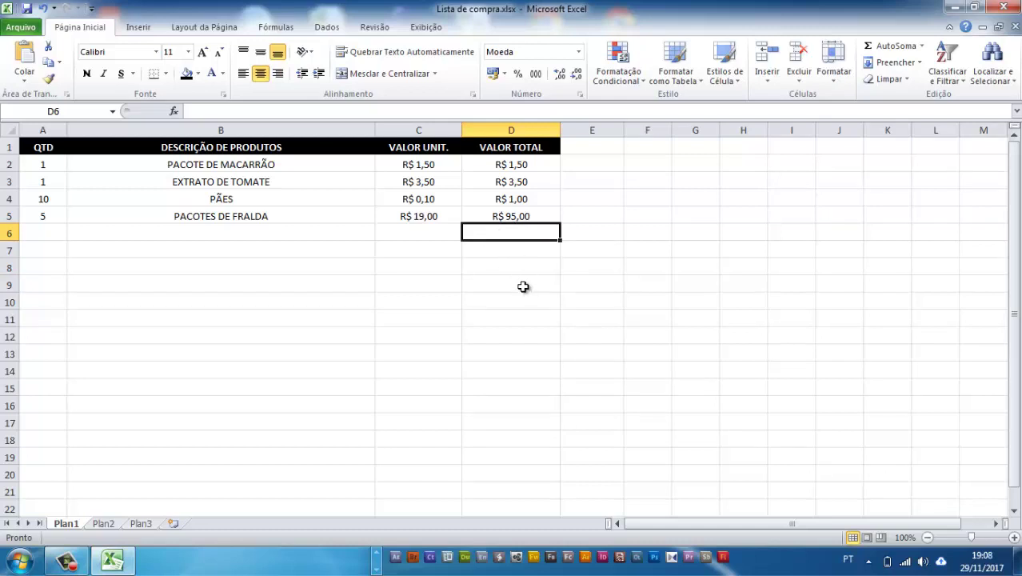
left_click(486, 262)
left_click(493, 234)
left_click(410, 238)
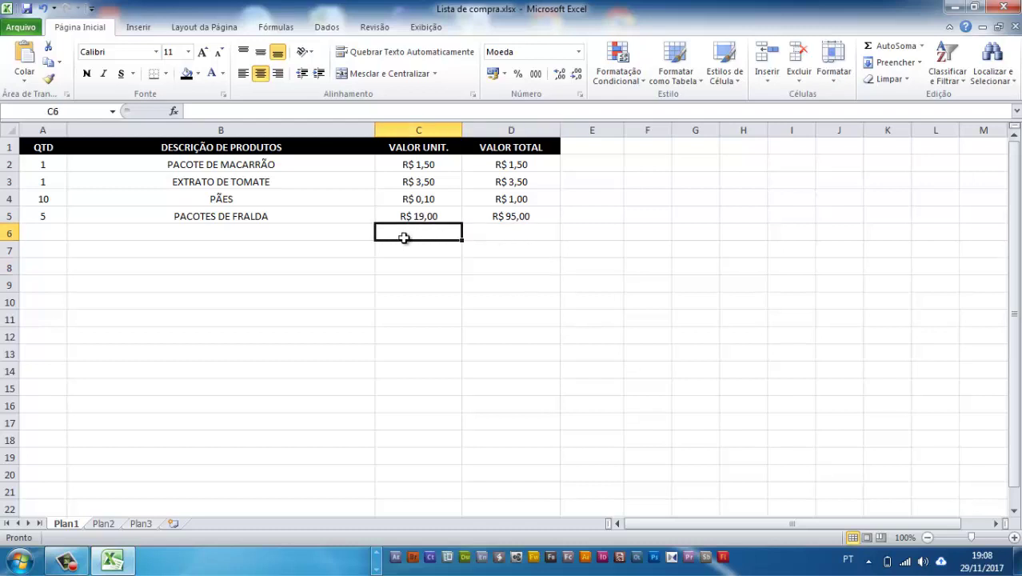
left_click(338, 237)
type("s")
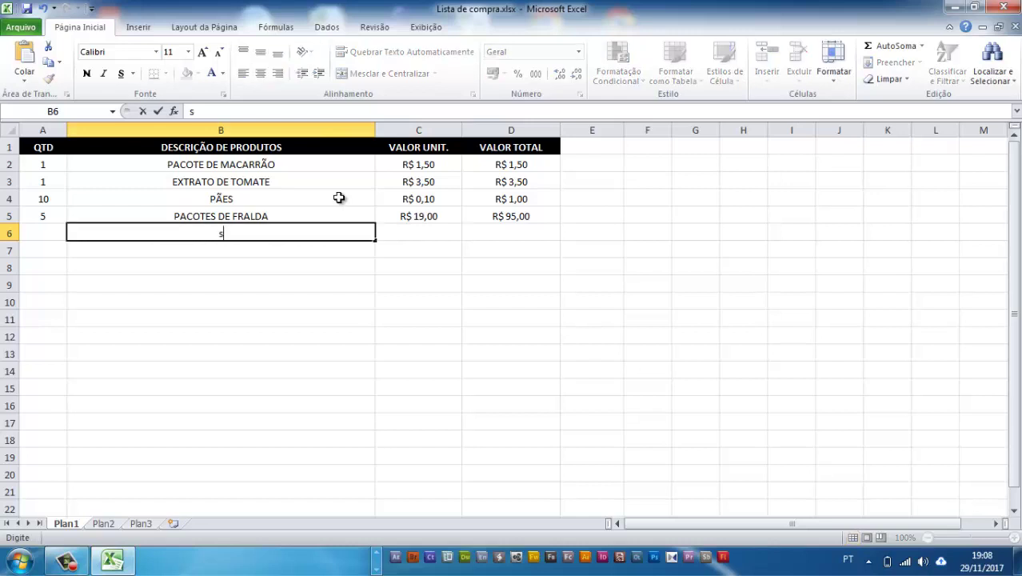
type("sOMA")
key("BackSpace")
key("BackSpace")
key("BackSpace")
key("BackSpace")
type("Soma Totoal")
key("BackSpace")
key("BackSpace")
key("BackSpace")
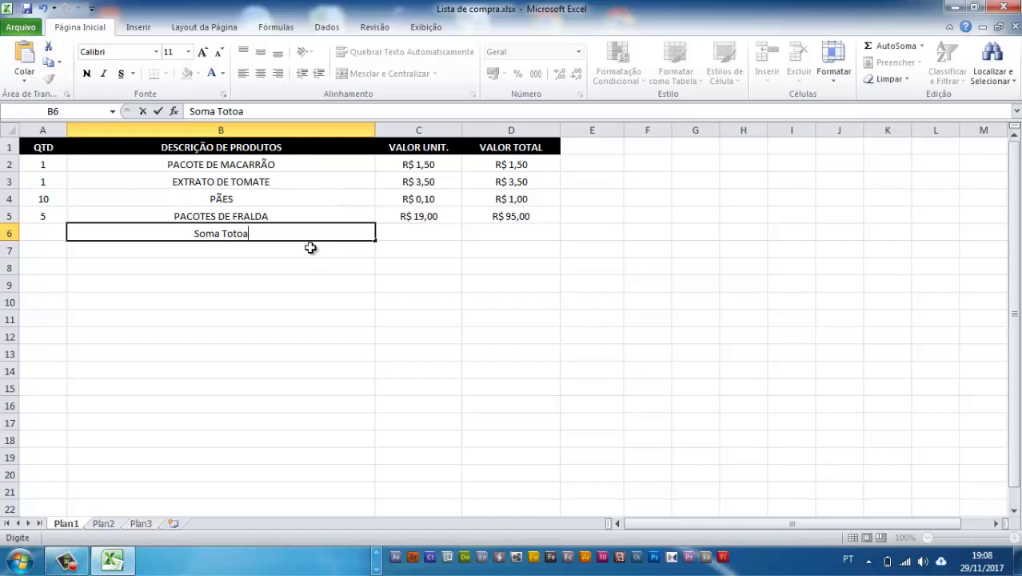
type("al")
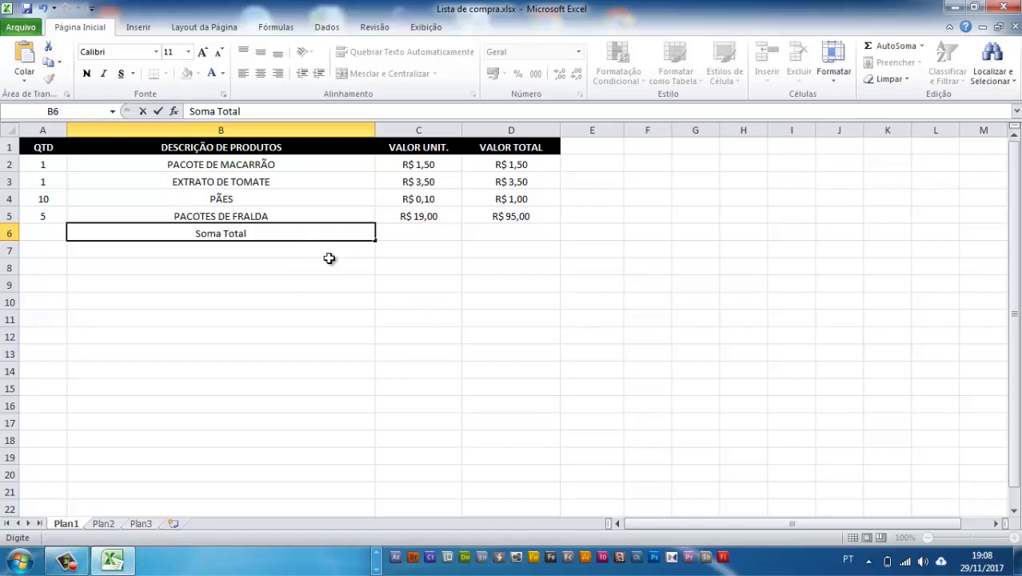
Move the Soma Total label from cell B6 to C6, below the unit values
left_click(268, 262)
left_click(260, 231)
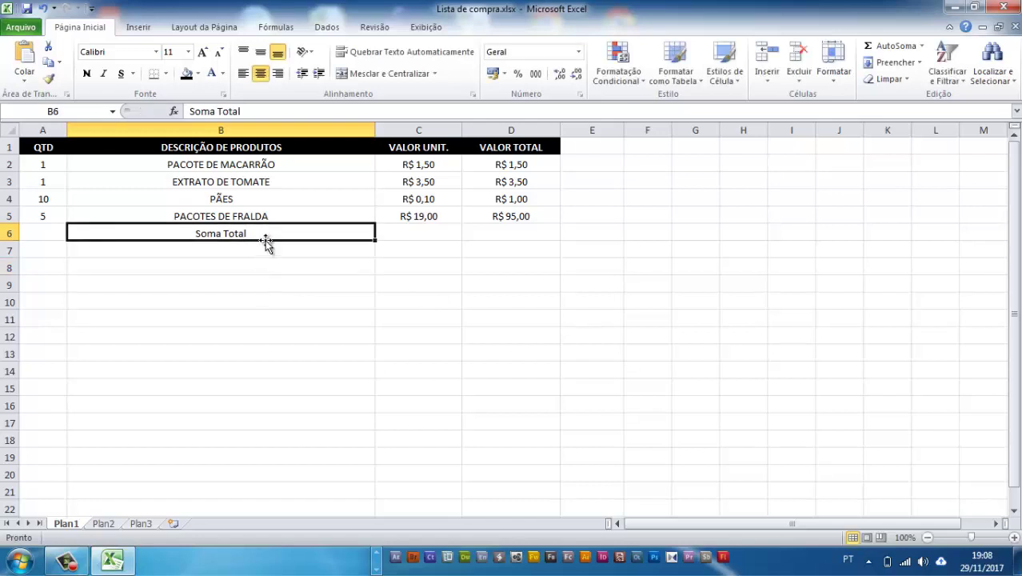
left_click_drag(267, 240, 414, 241)
left_click(412, 267)
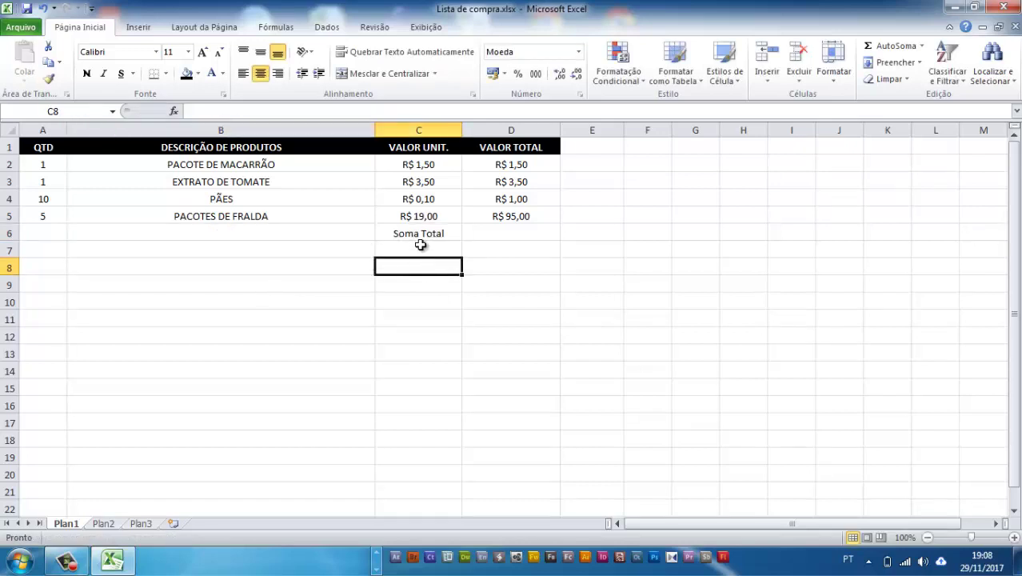
left_click(422, 232)
left_click(518, 232)
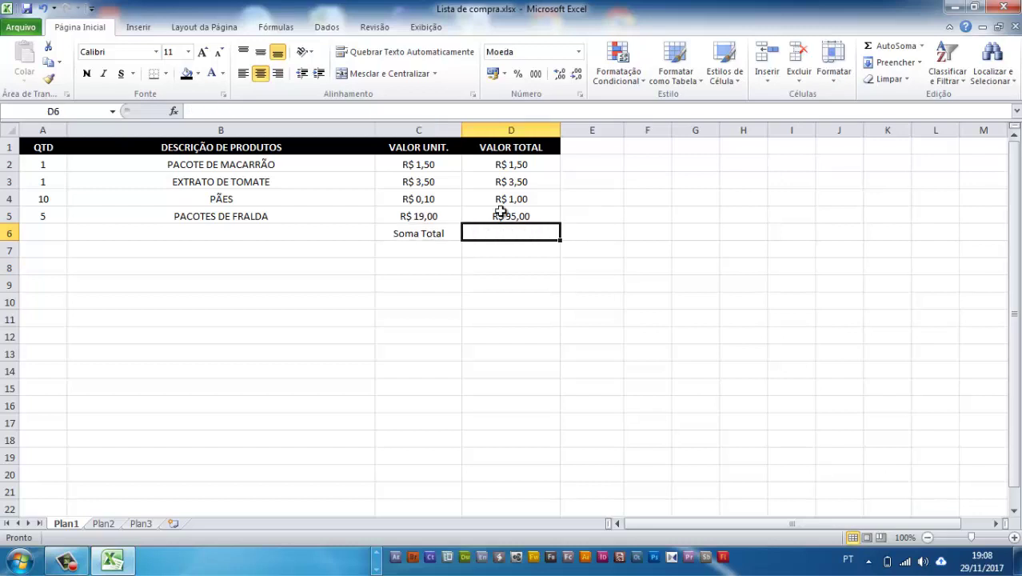
left_click_drag(488, 153, 490, 220)
left_click(482, 164)
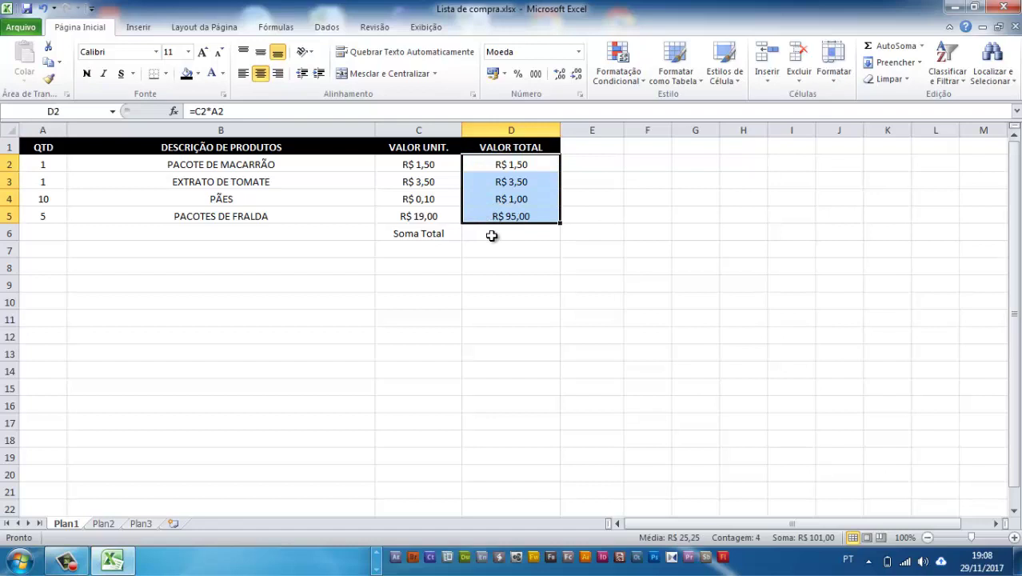
left_click(490, 235)
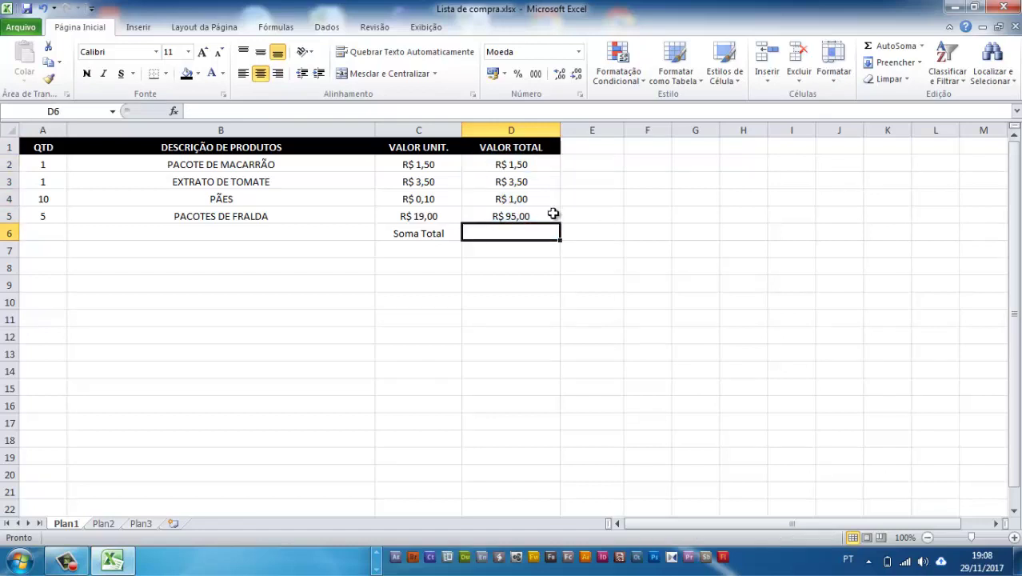
type("=")
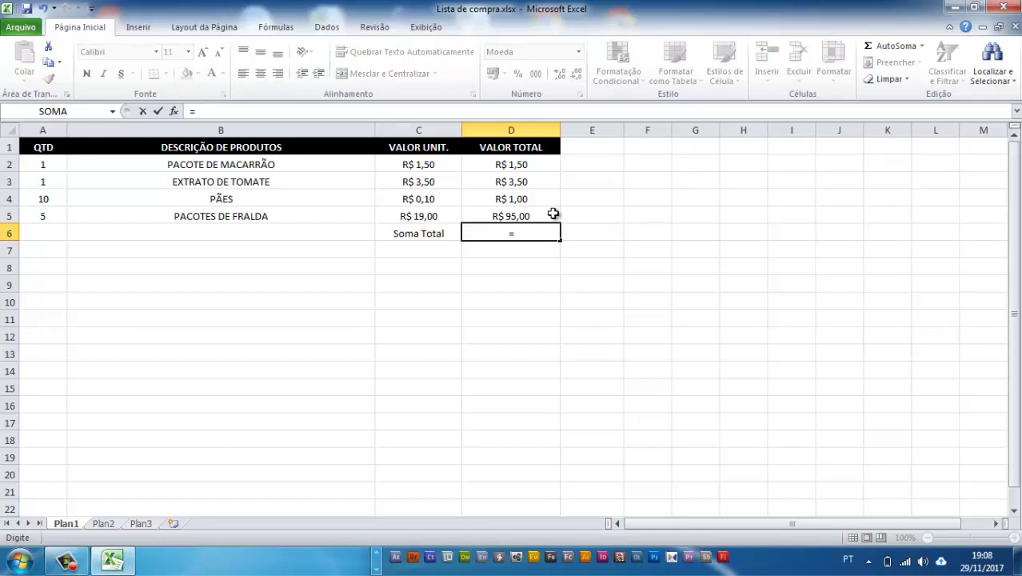
key("BackSpace")
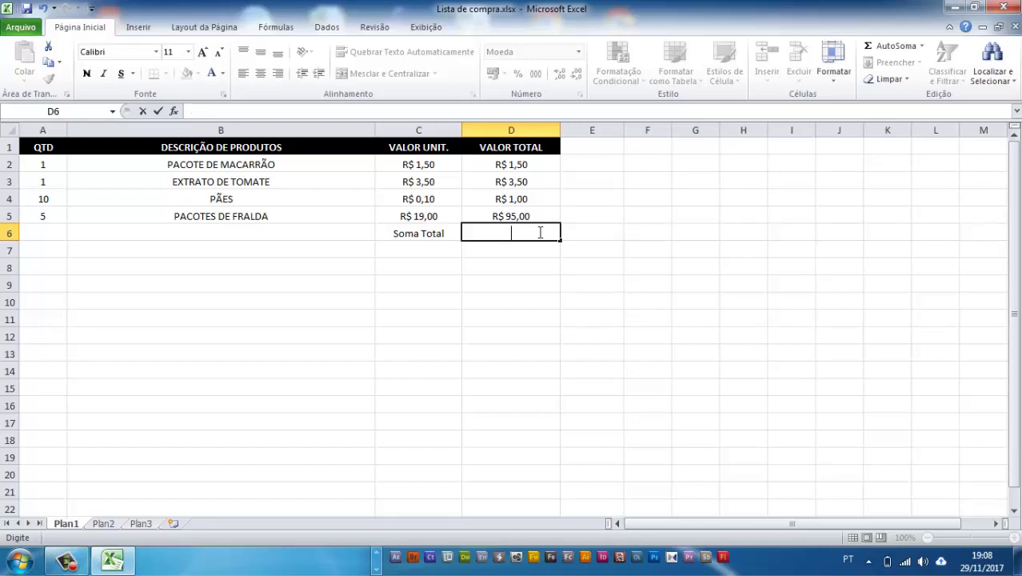
left_click(501, 250)
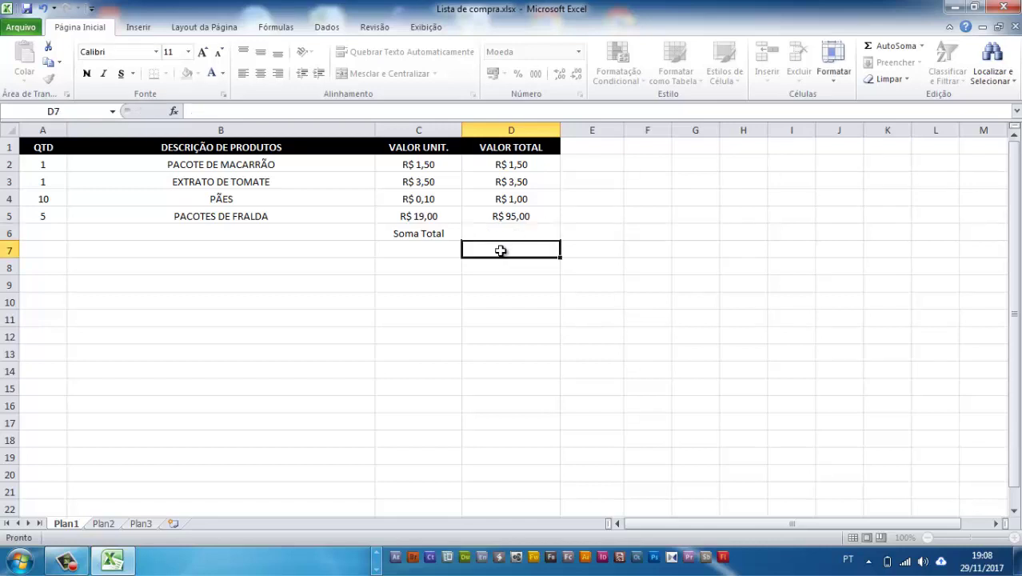
Clear the total value in D5 for PACOTES DE FRALDA and re-enter it as the formula =C5*A5
left_click(520, 218)
key("Delete")
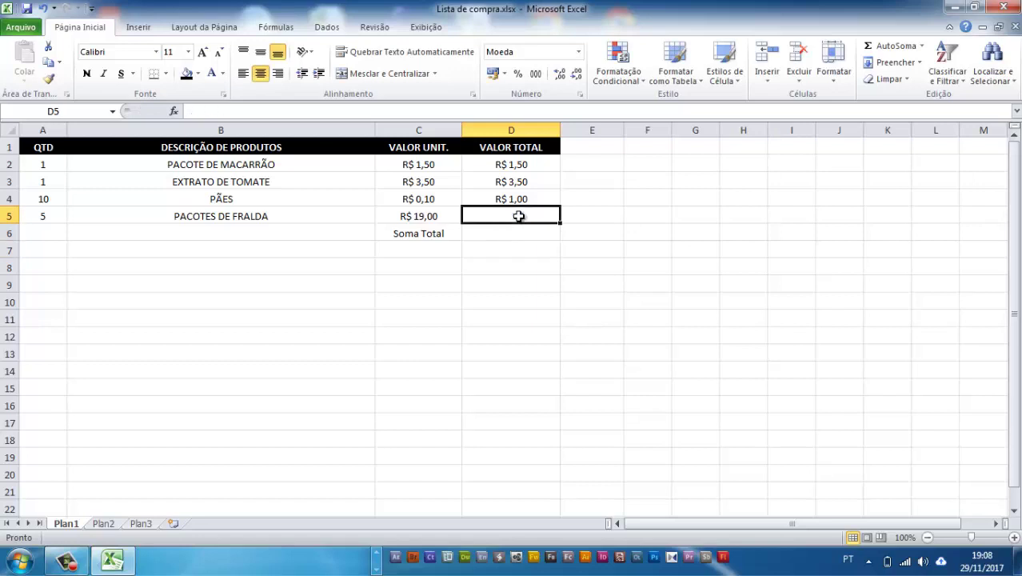
left_click(429, 214)
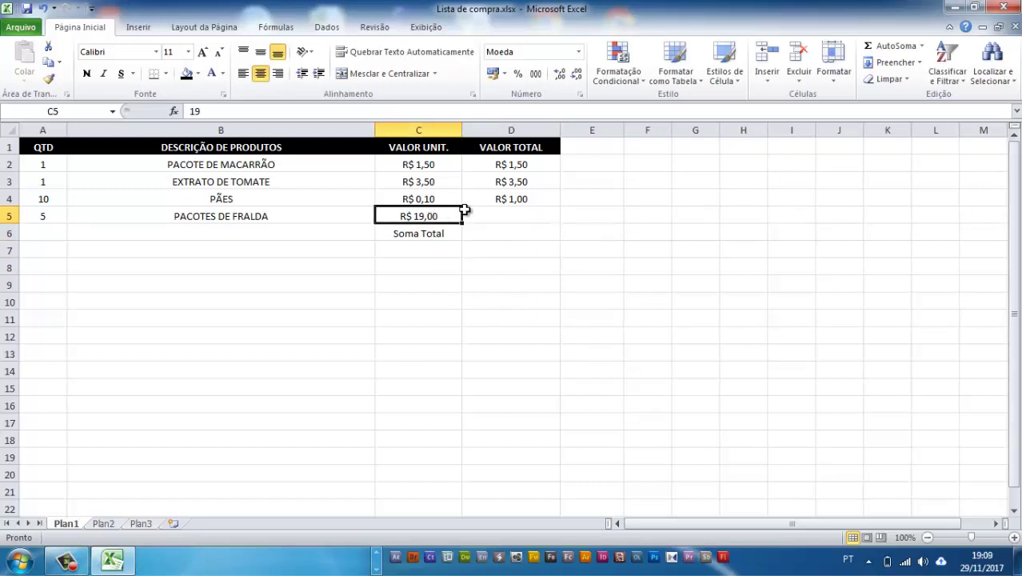
left_click(690, 122)
left_click(506, 216)
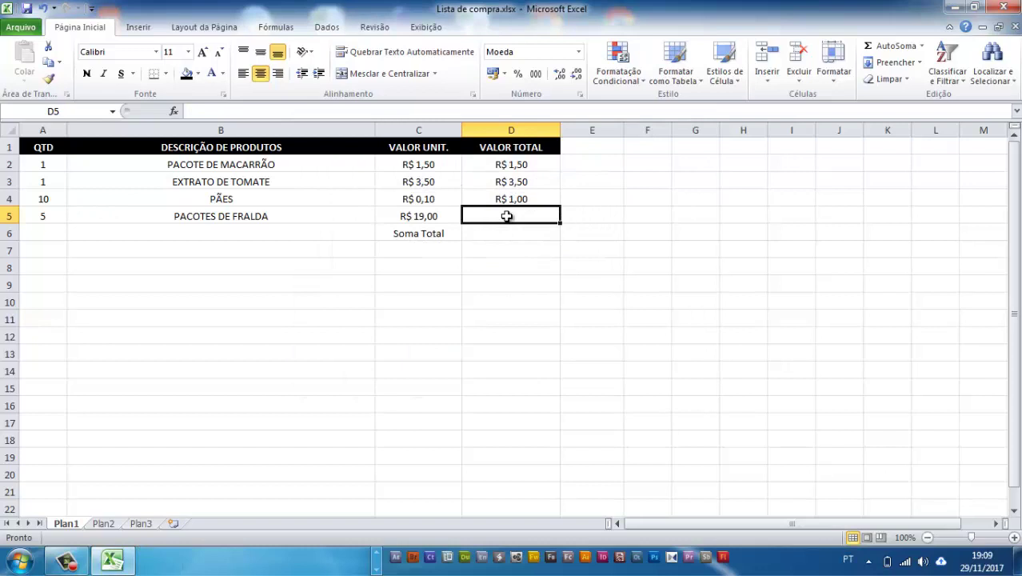
type("=")
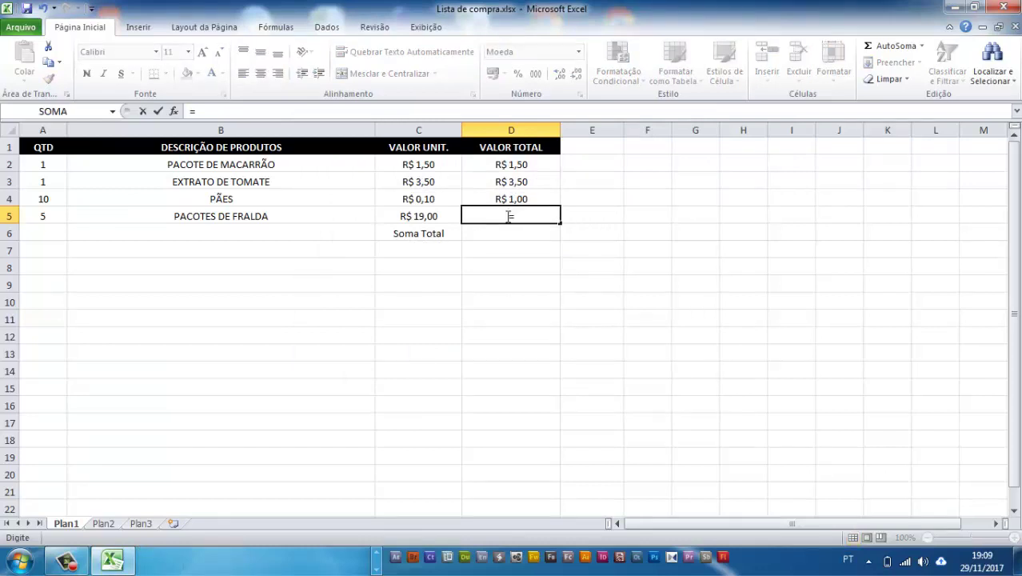
left_click(438, 215)
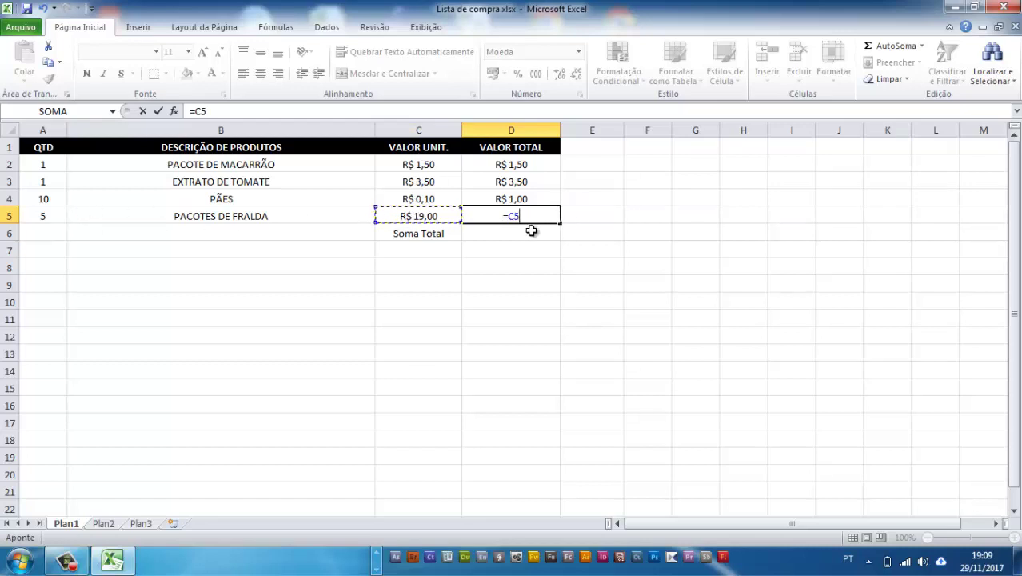
type("*")
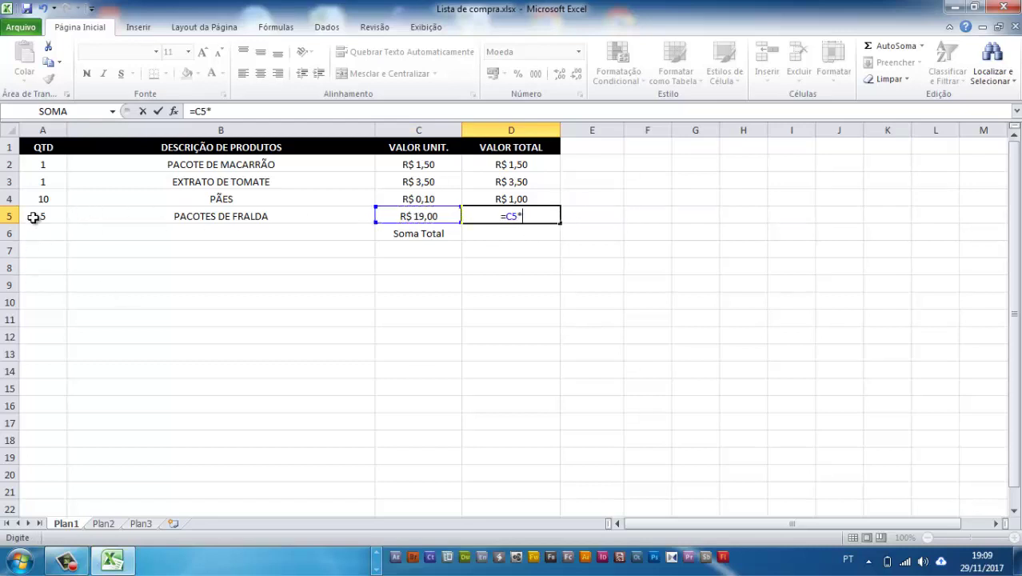
left_click(38, 217)
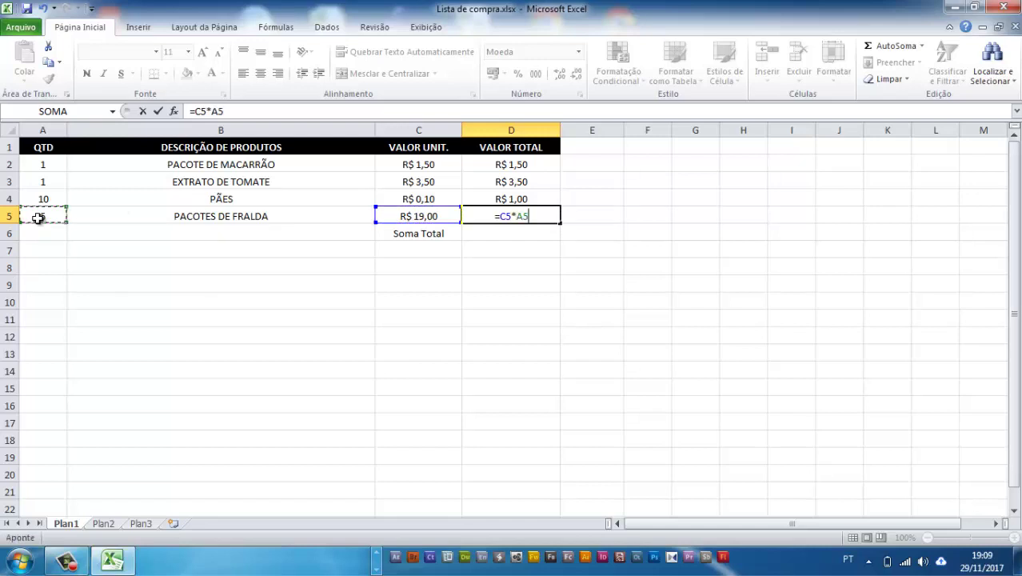
key("Return")
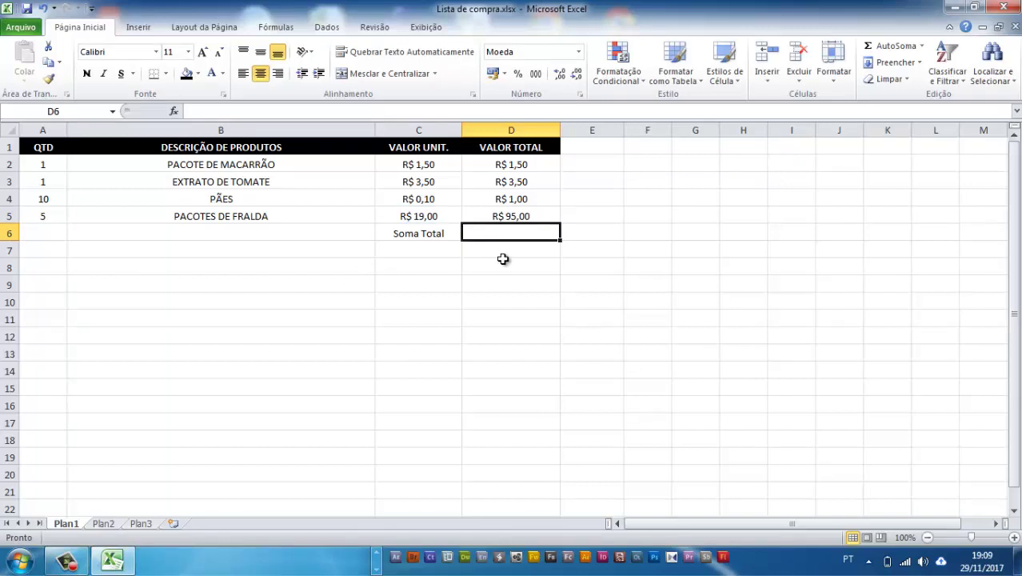
Enter the formula =Soma(D2:D5) in cell D6, next to the Soma Total label, to add up the total values
type("=")
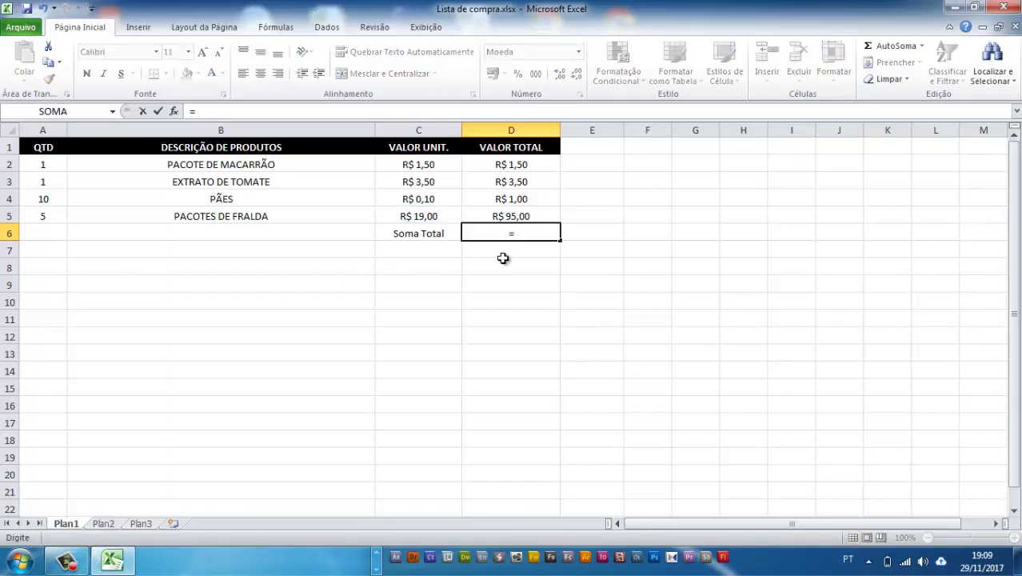
type("Soma")
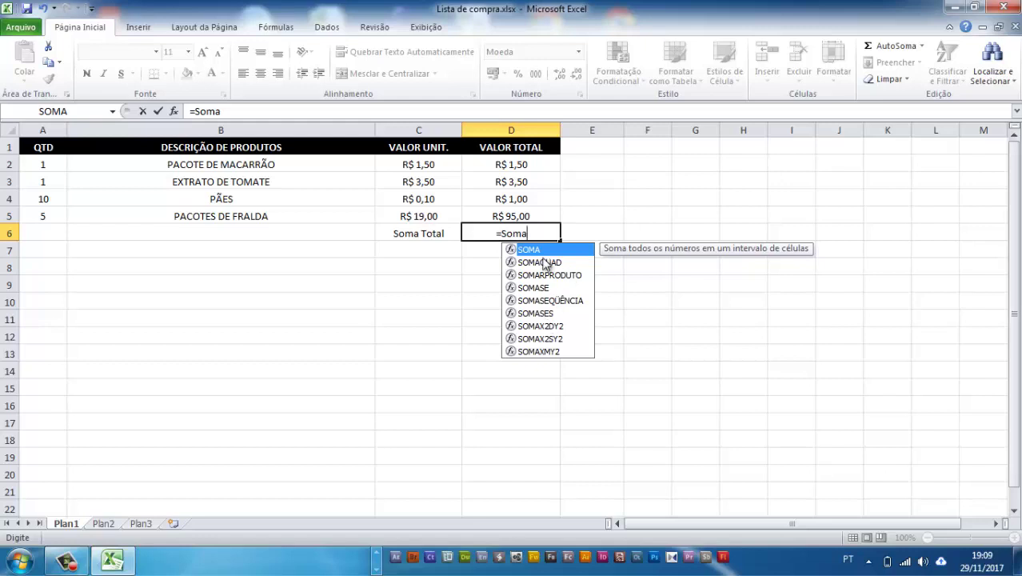
type("(")
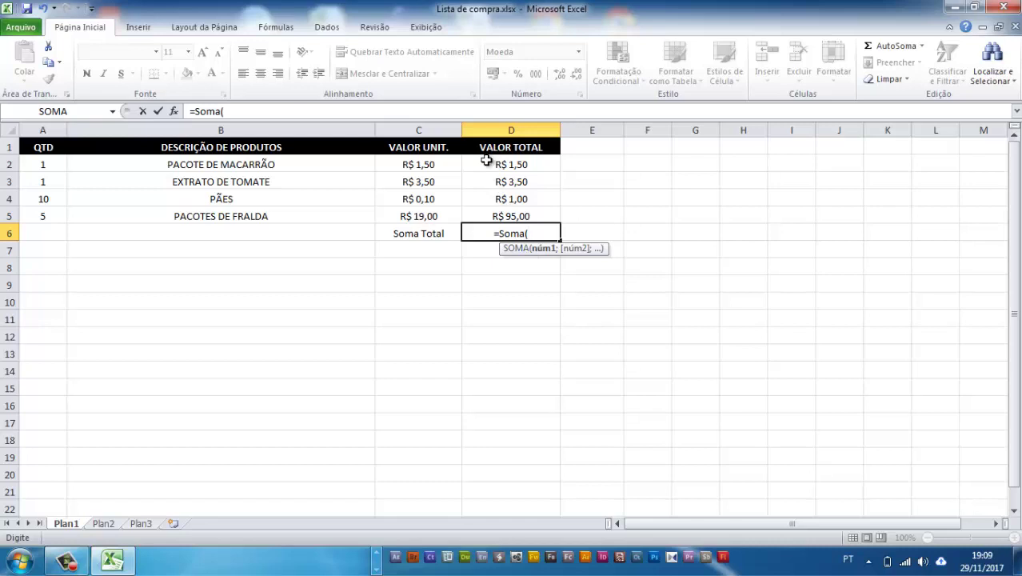
left_click_drag(486, 161, 483, 213)
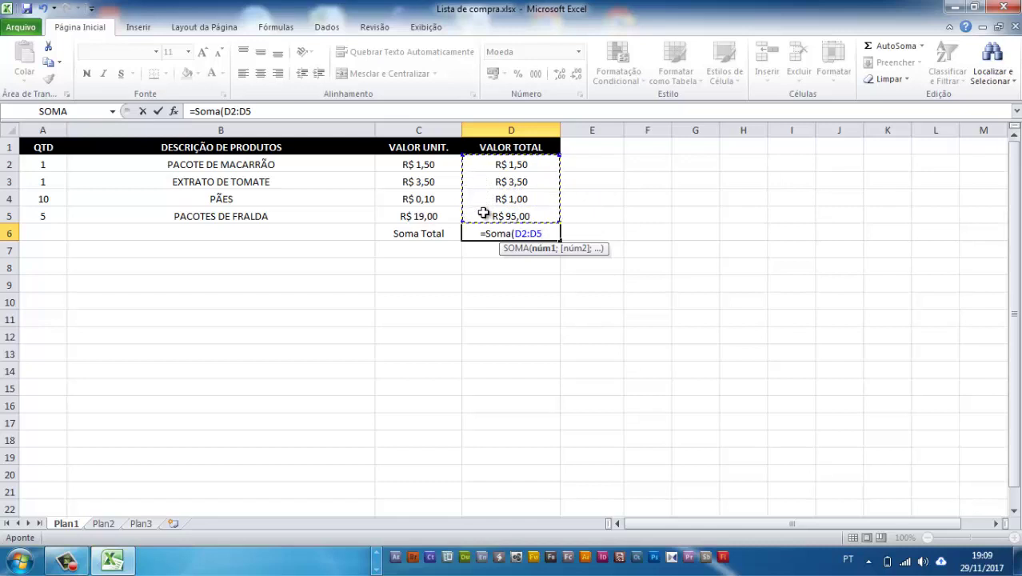
type(")")
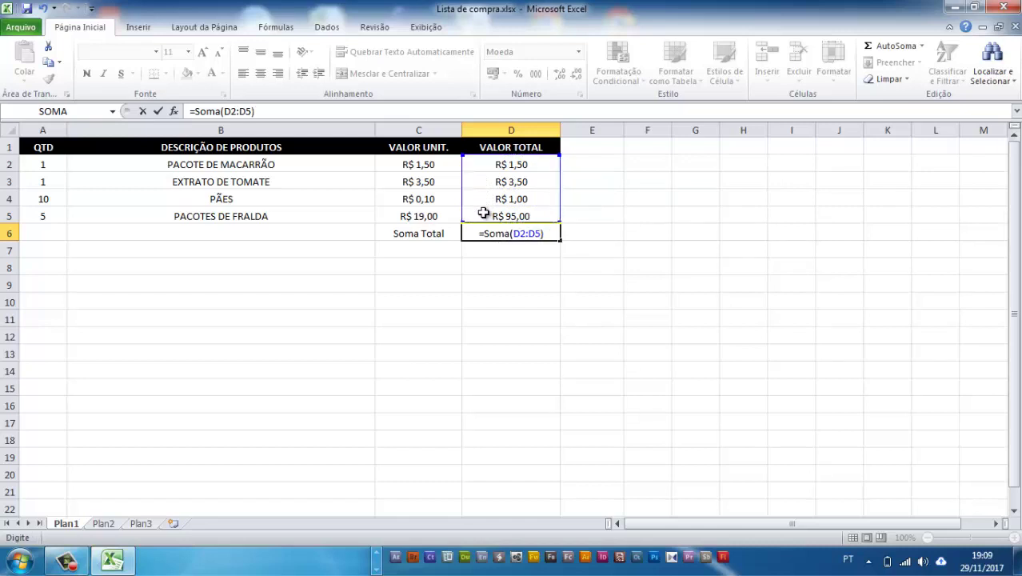
key("Return")
Format the Soma Total label and its sum in C6:D6 with a black fill and bold white text
left_click(471, 232)
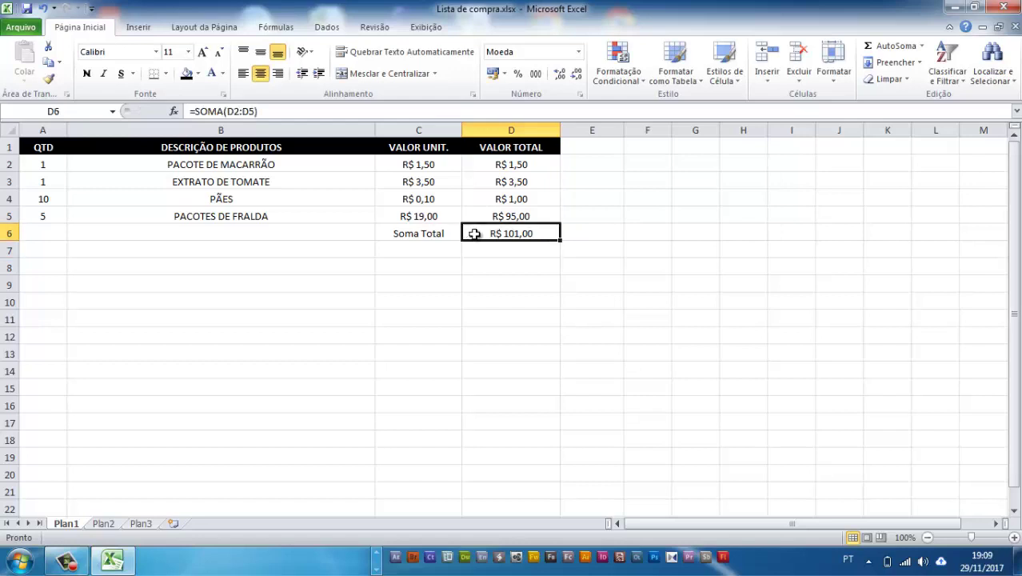
left_click_drag(474, 232, 433, 235)
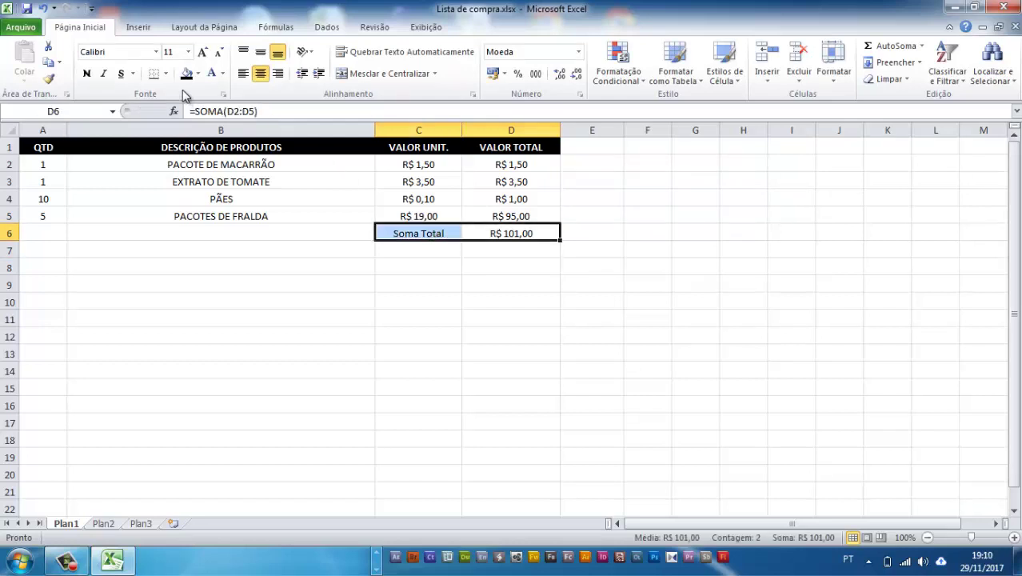
left_click(187, 73)
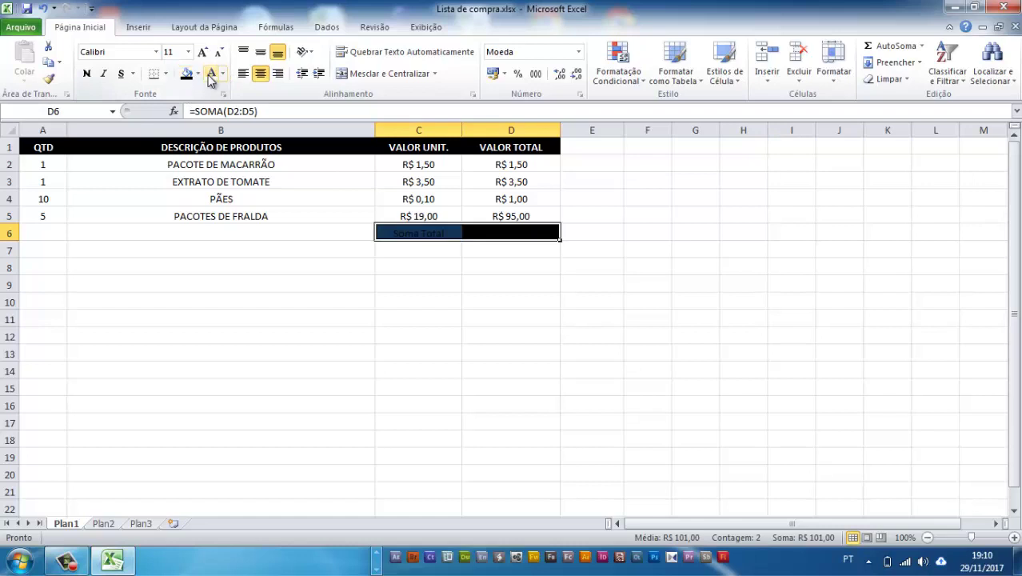
left_click(211, 73)
left_click(87, 74)
left_click(332, 311)
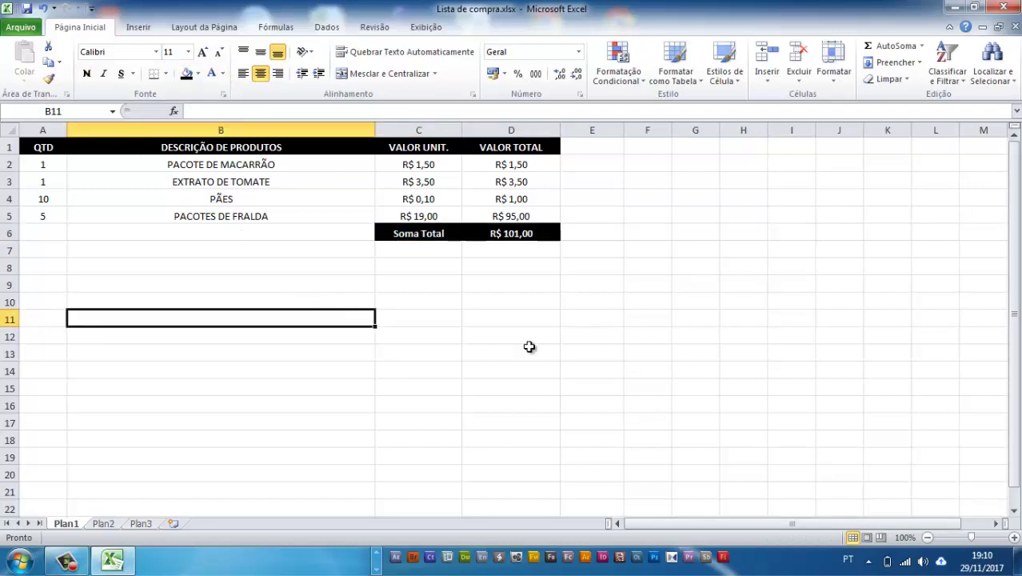
Set the quantity of PACOTE DE MACARRÃO in A2 to 3 and check the grand total in D6
left_click(496, 237)
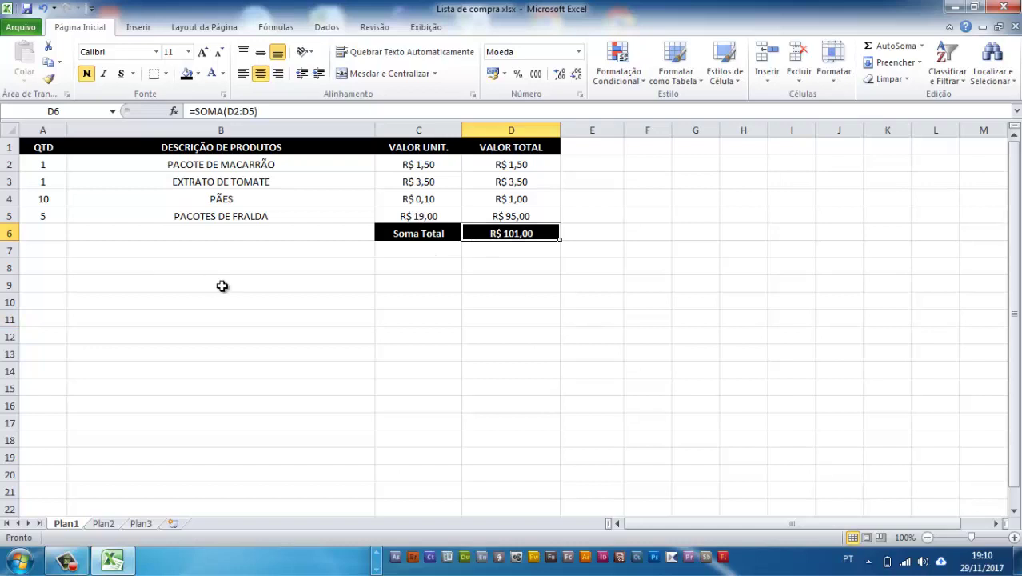
left_click(40, 166)
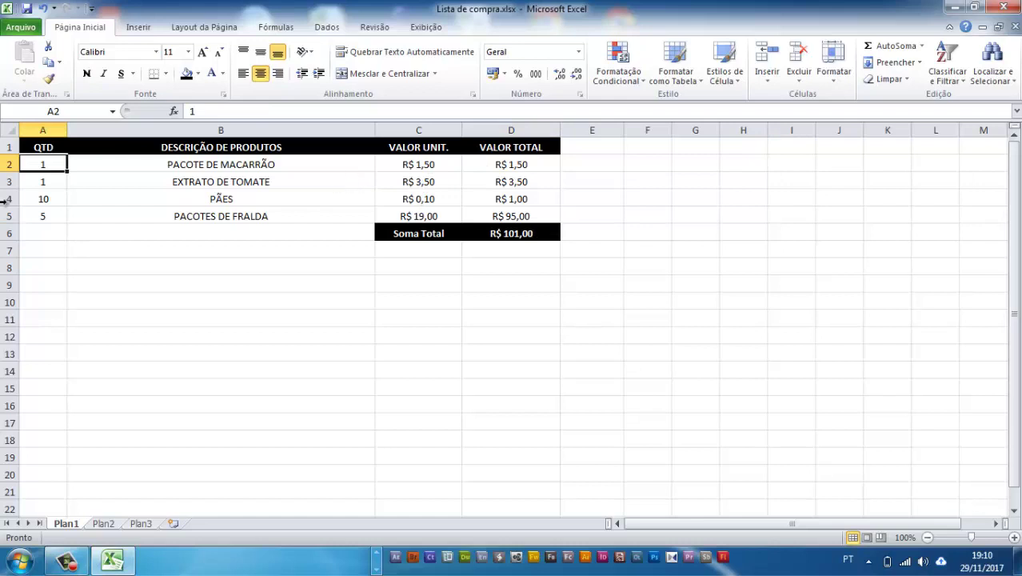
key("BackSpace")
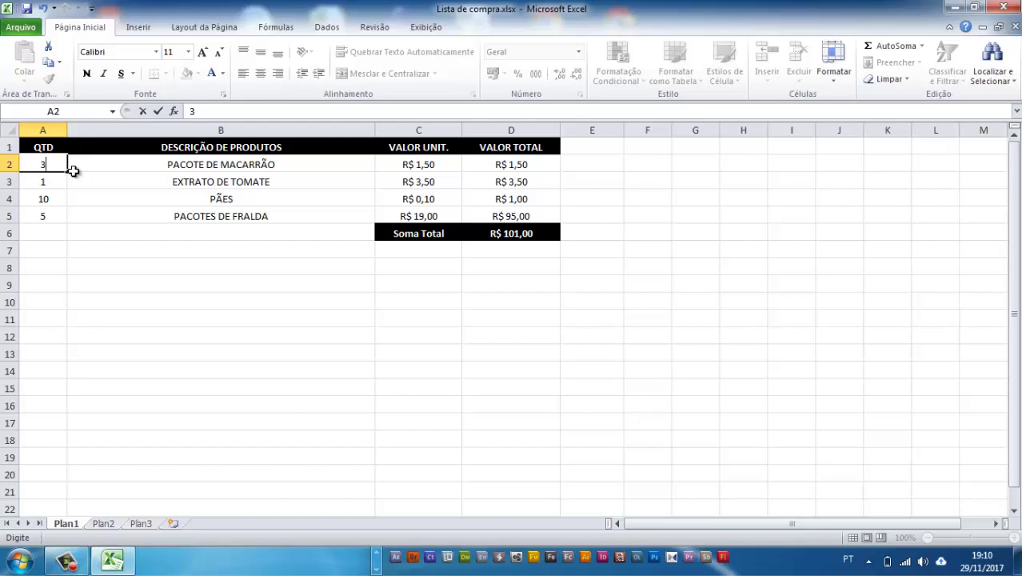
key("Return")
left_click(515, 237)
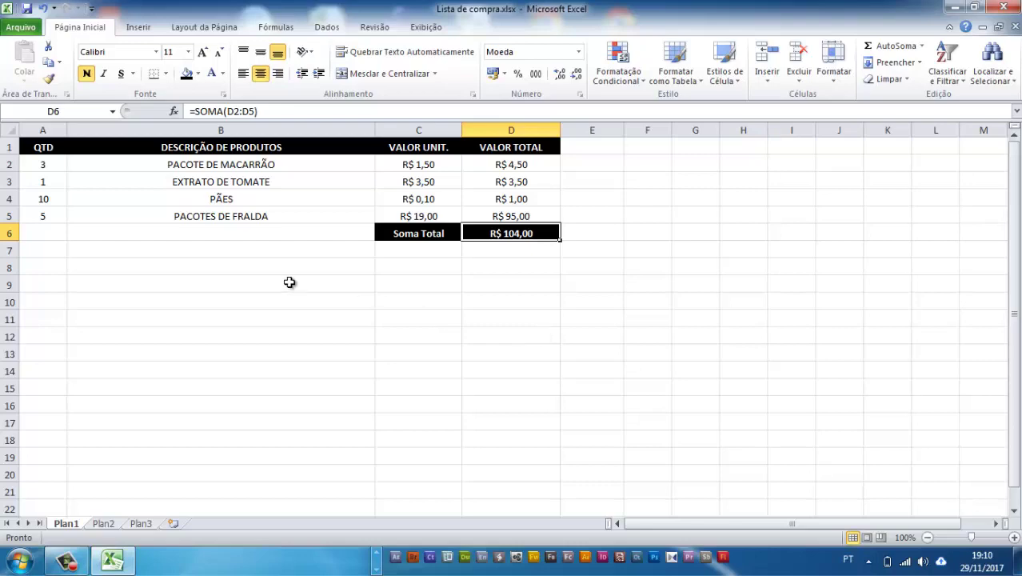
Set the quantity of EXTRATO DE TOMATE in A3 to 2, dismissing the Windows colour scheme prompt
left_click(44, 182)
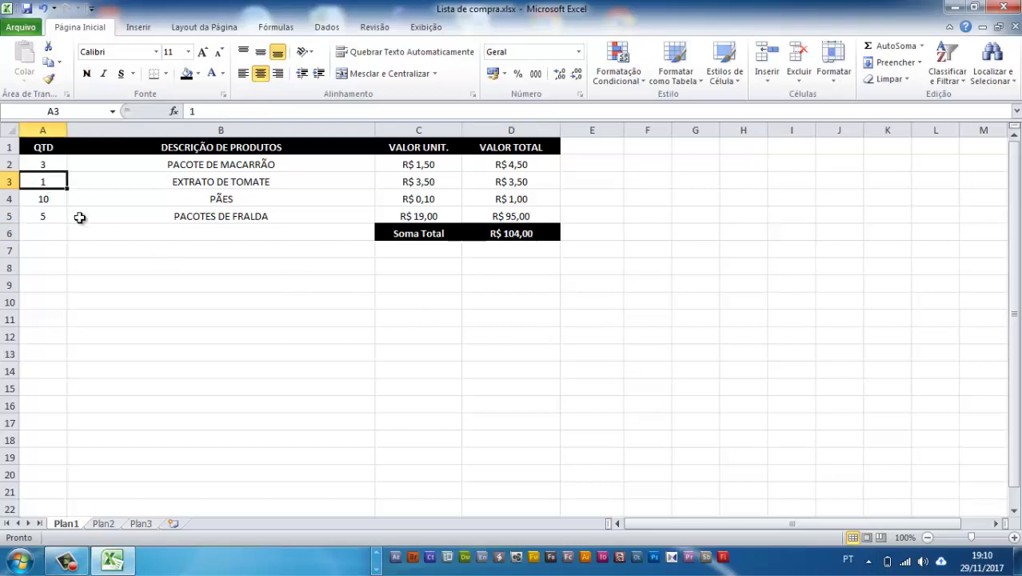
type("2")
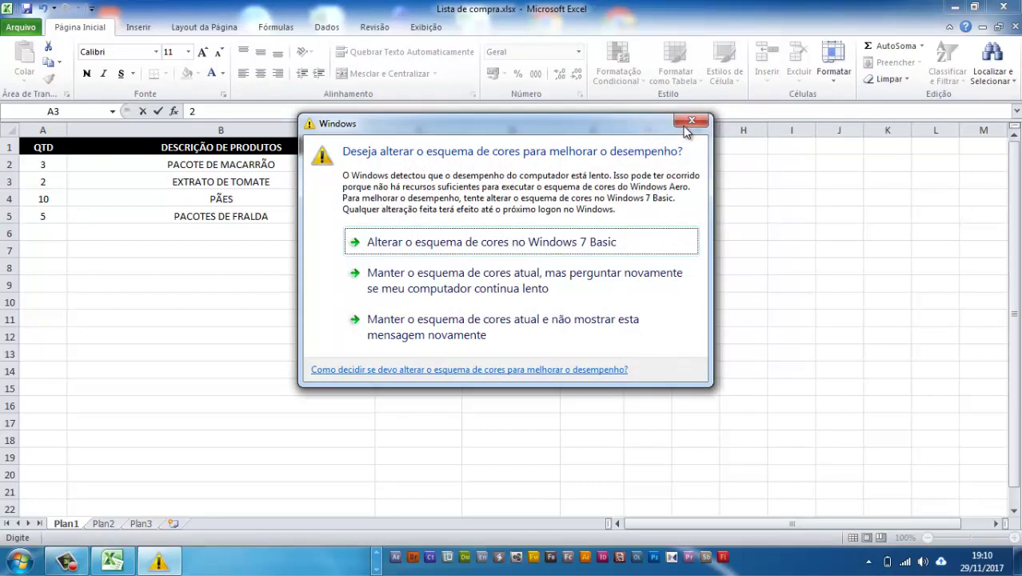
left_click(691, 124)
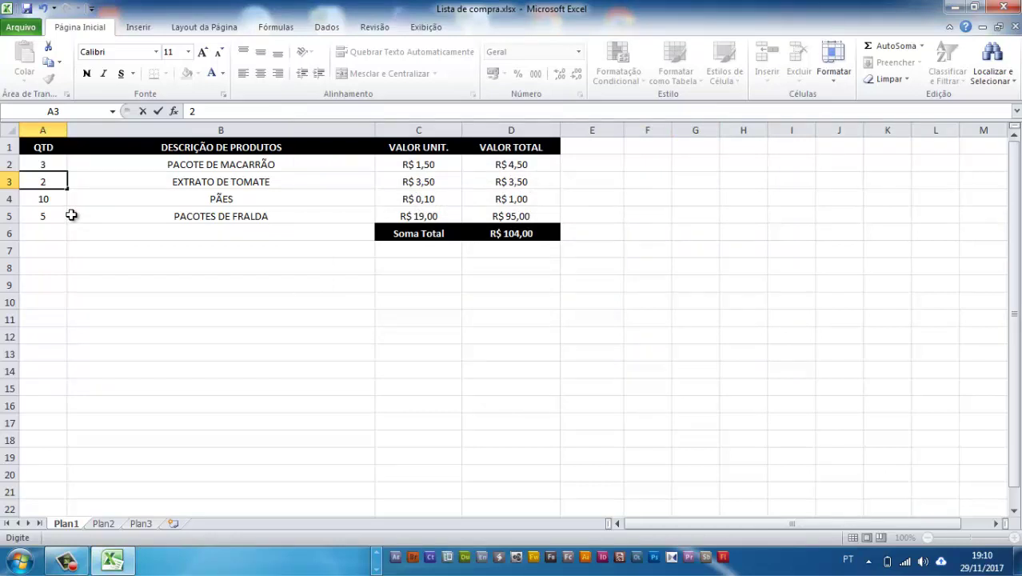
key("Return")
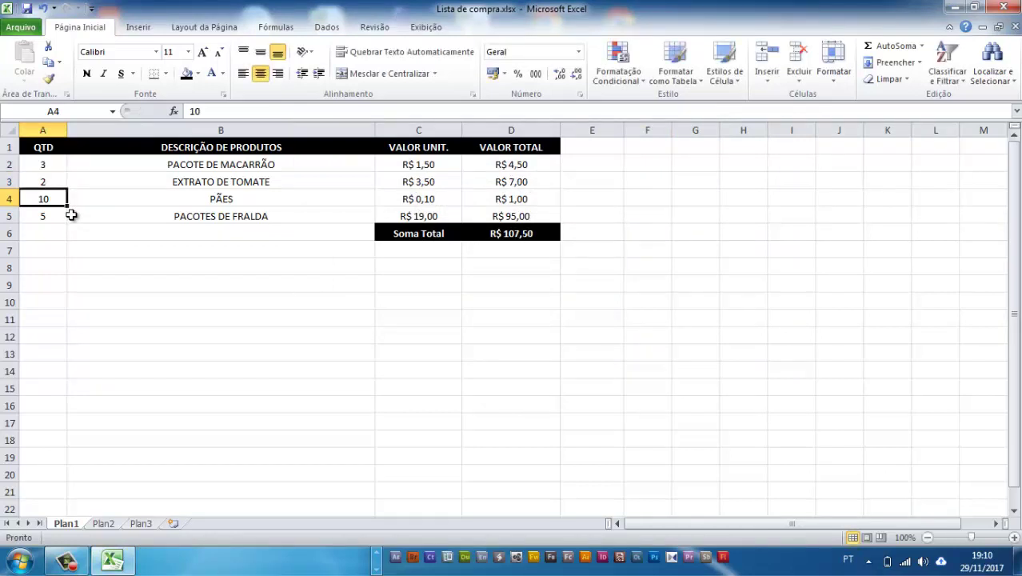
left_click(511, 232)
Set the quantity of PÃES in A4 to 20 and of PACOTES DE FRALDA in A5 to 10
left_click(40, 198)
type("20")
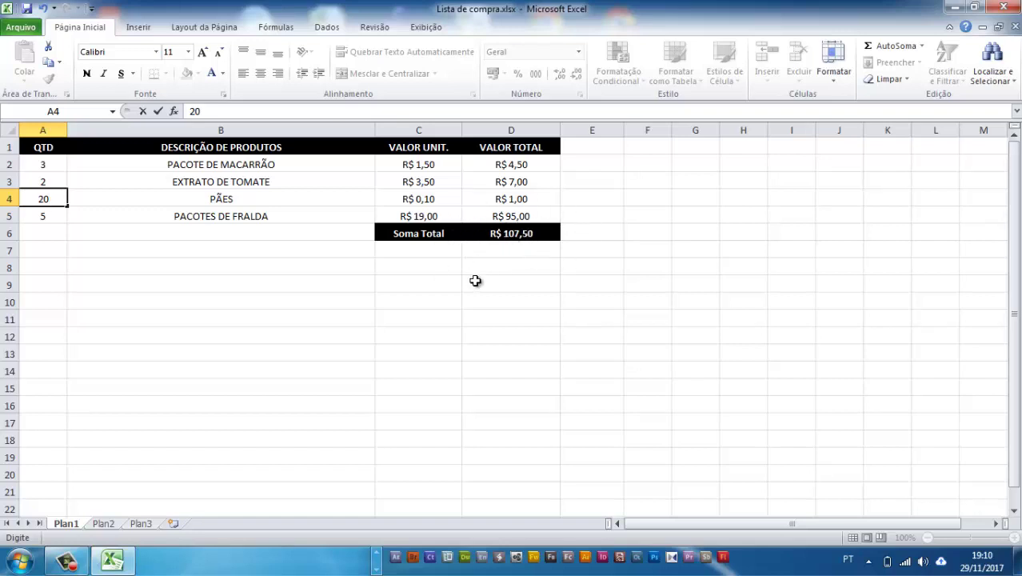
key("Return")
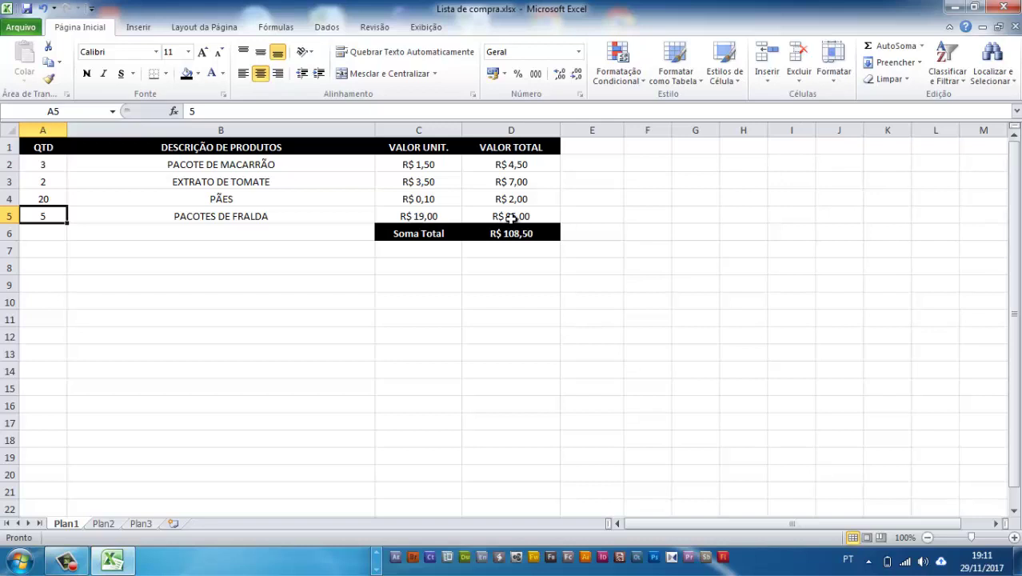
type("1")
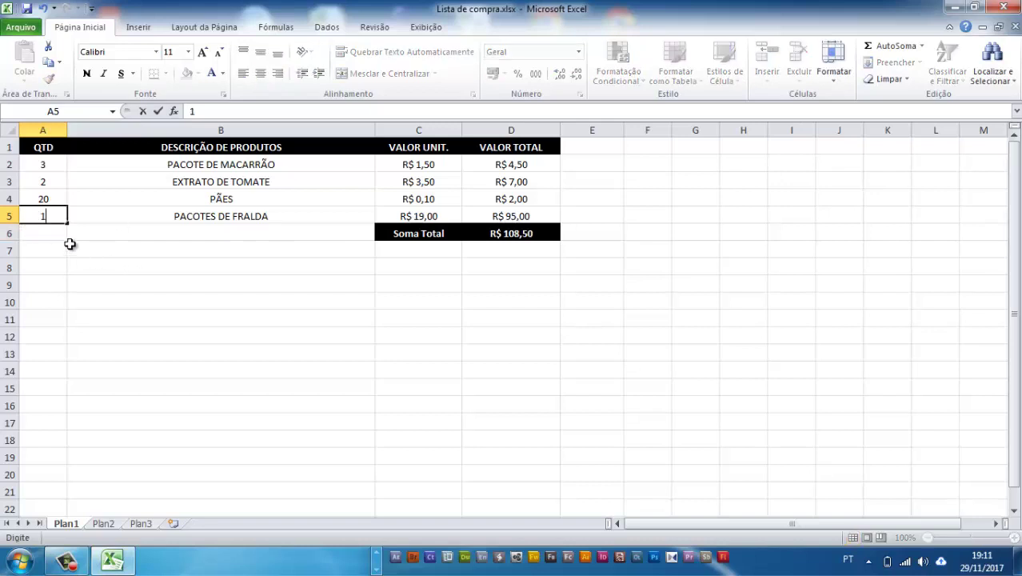
type("0")
key("Return")
left_click(404, 213)
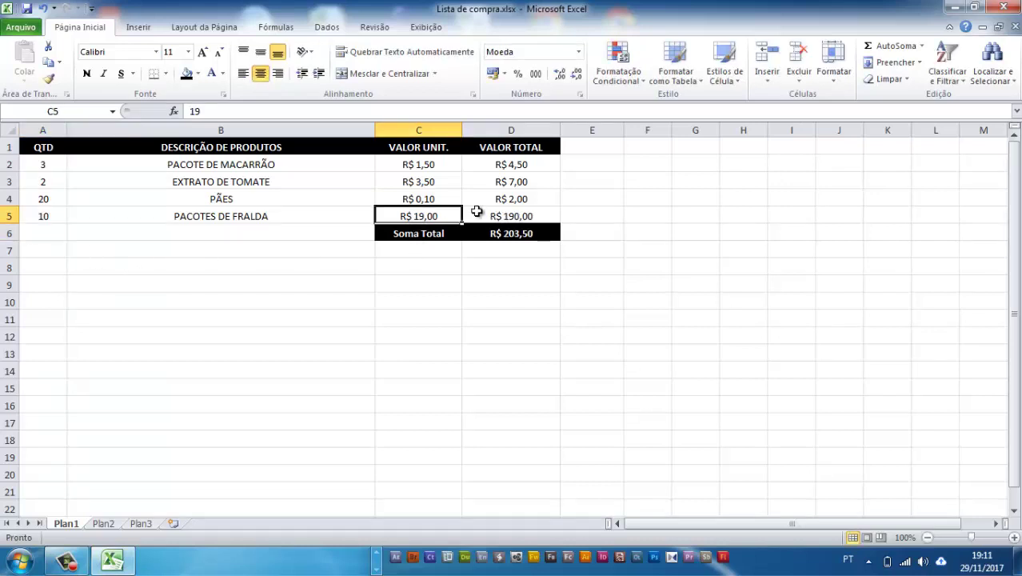
Review the grand total formula in D6 and look through the Plan2 and Plan3 sheets before returning to Plan1
left_click(497, 212)
left_click(505, 237)
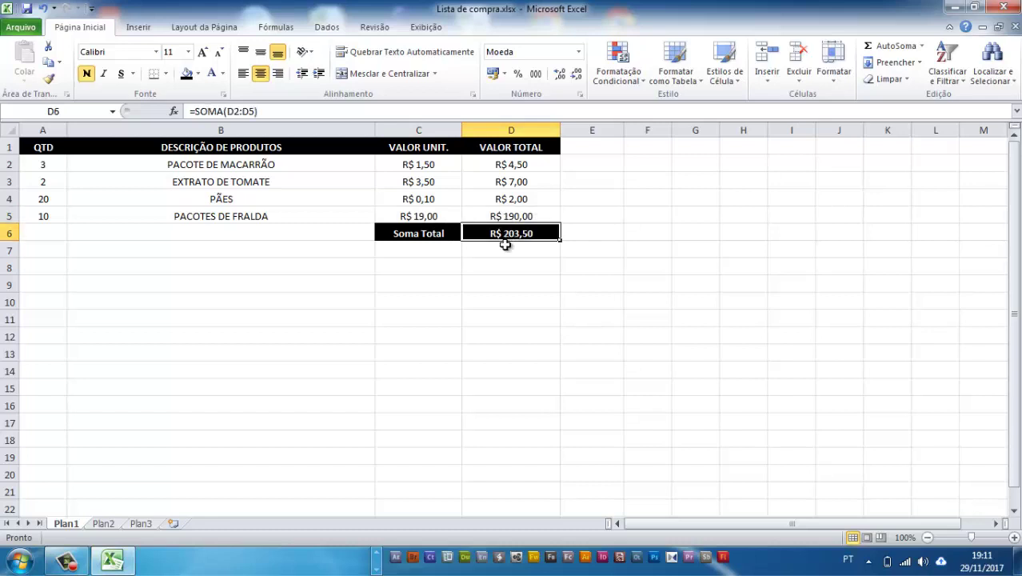
left_click(492, 321)
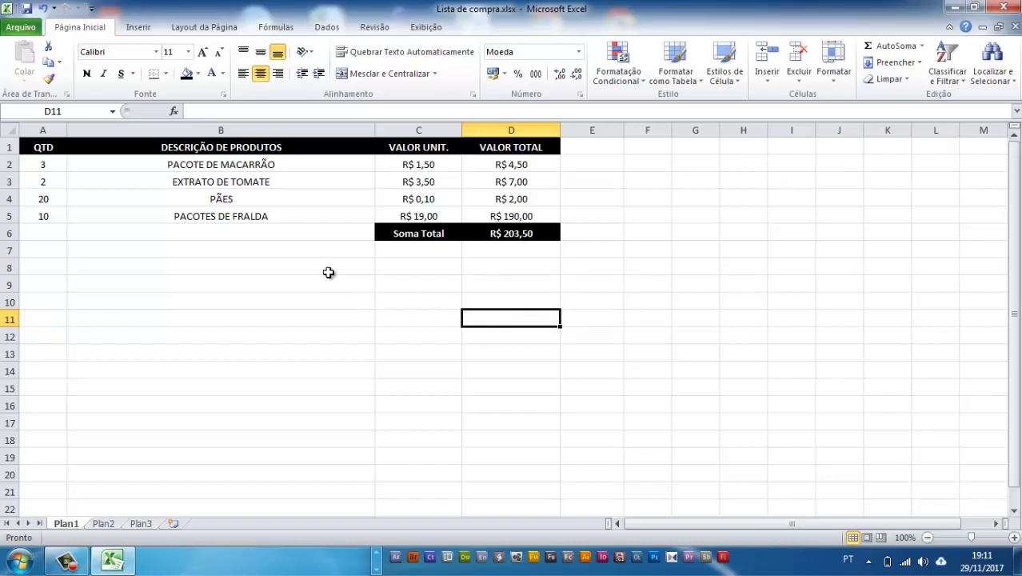
left_click(102, 523)
left_click(141, 524)
left_click(108, 524)
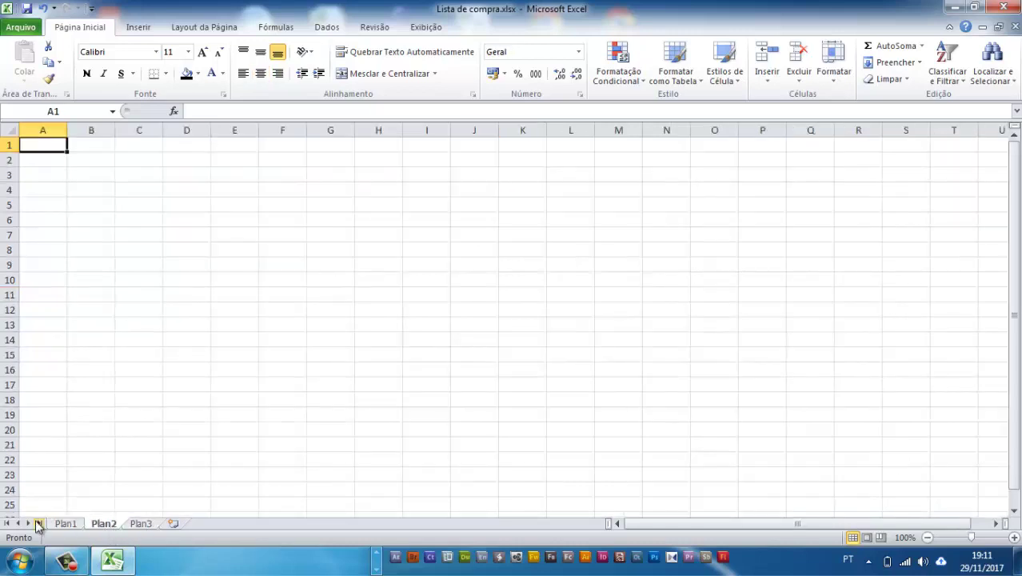
left_click(65, 522)
left_click(472, 232)
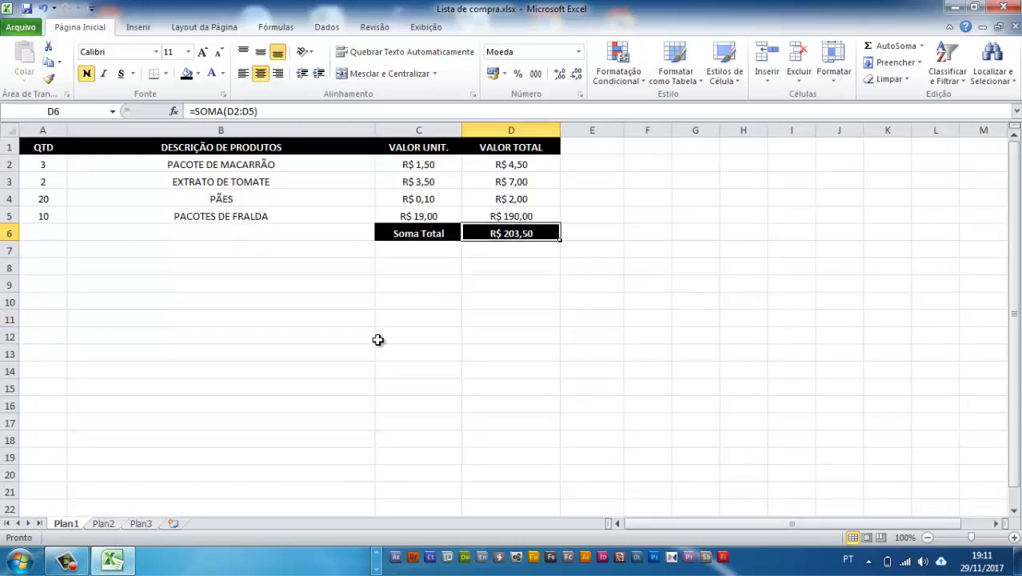
In Plan2, widen column A and link A1 to the grand total with the formula =Plan1!D6
left_click(104, 523)
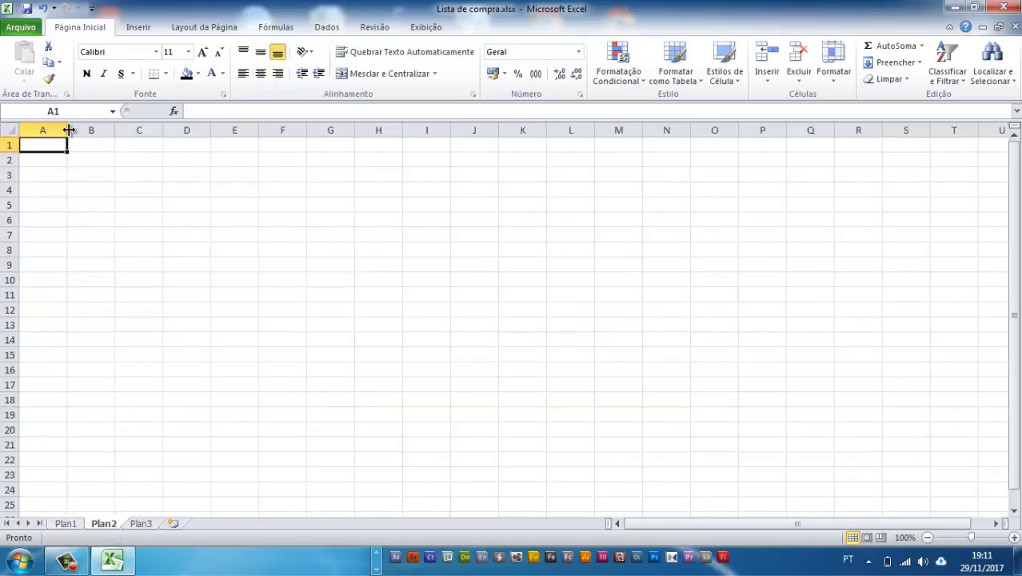
left_click_drag(68, 130, 163, 136)
type("=")
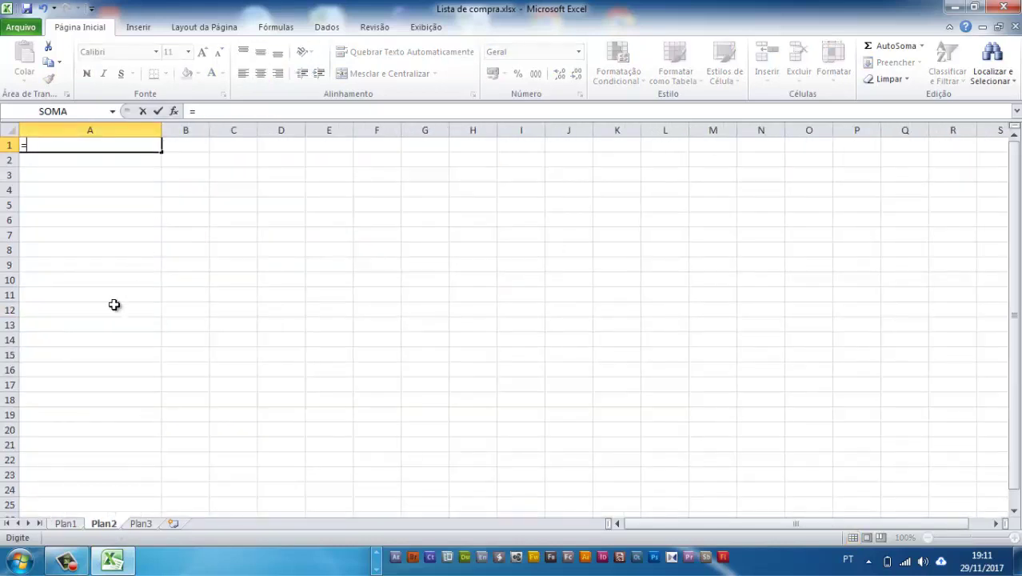
left_click(67, 523)
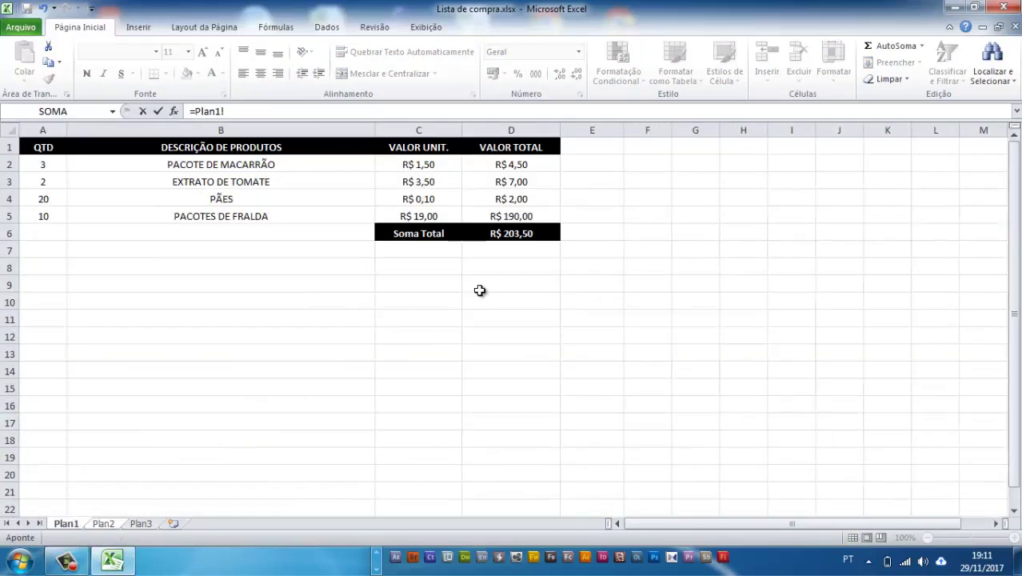
left_click(489, 232)
key("Return")
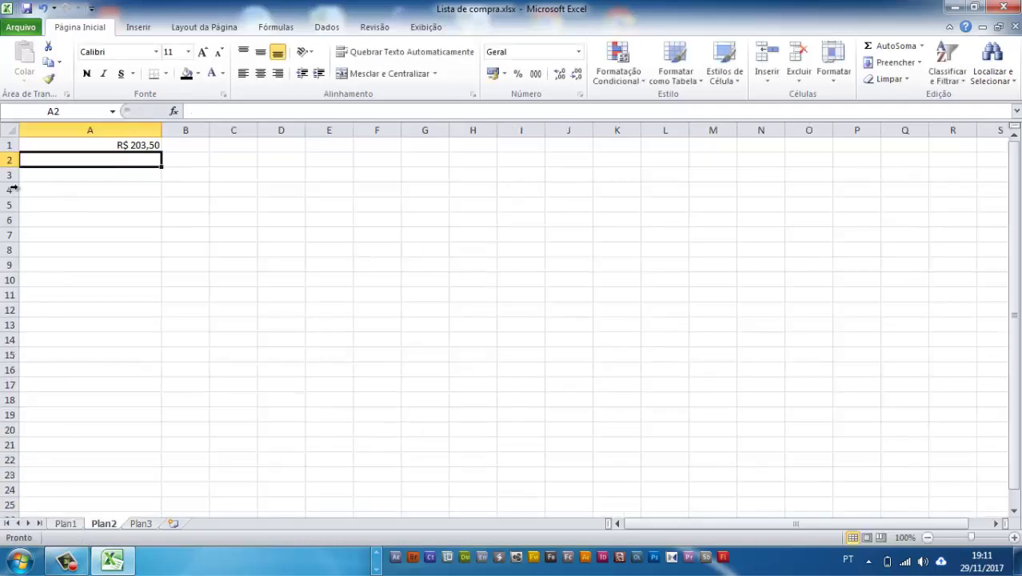
left_click(83, 144)
In Plan1, set the quantities of PÃES to 25 and PACOTES DE FRALDA to 20, and check the linked total in Plan2
left_click(67, 523)
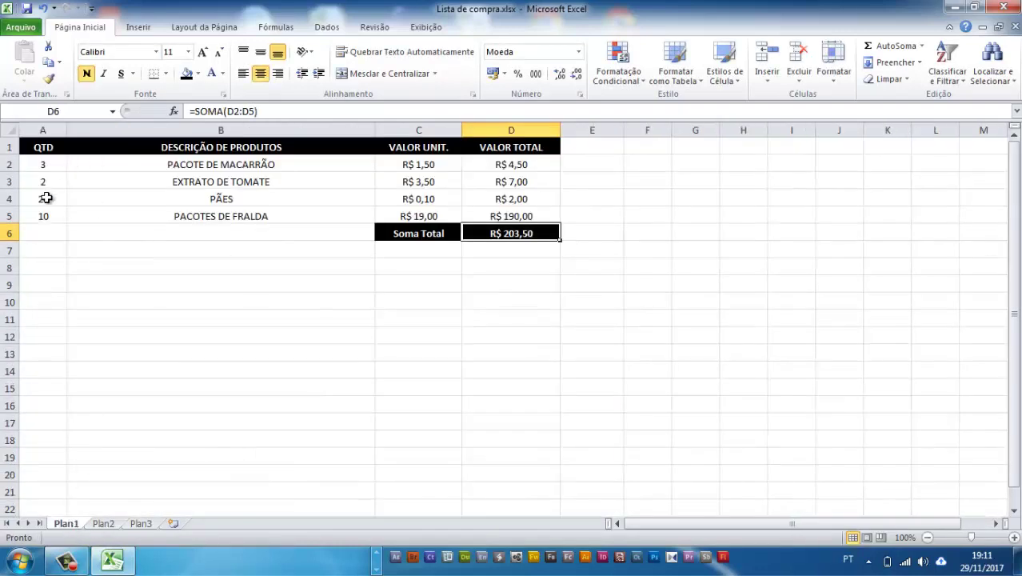
left_click(44, 198)
type("2")
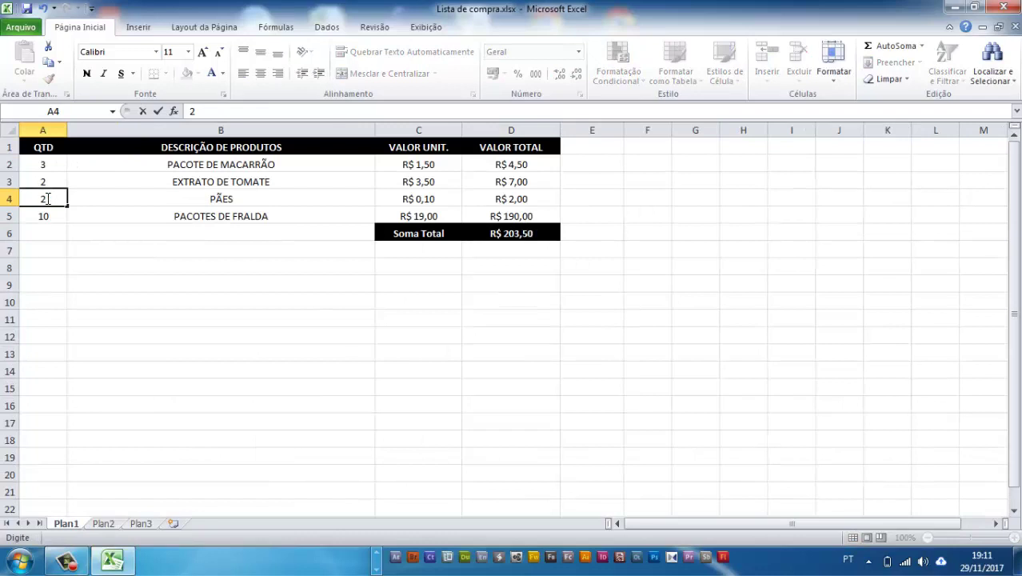
type("5")
key("Return")
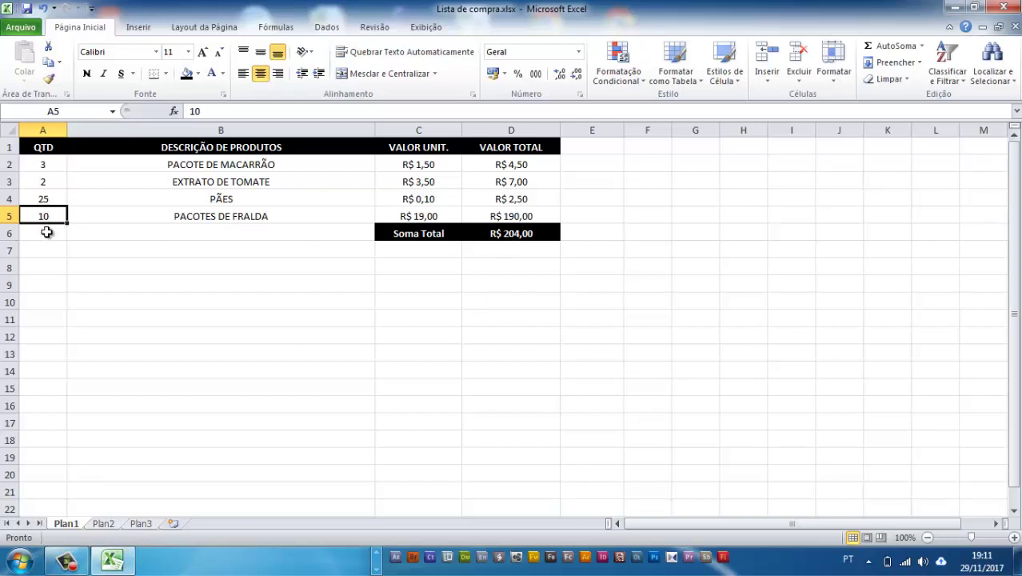
type("20")
key("Return")
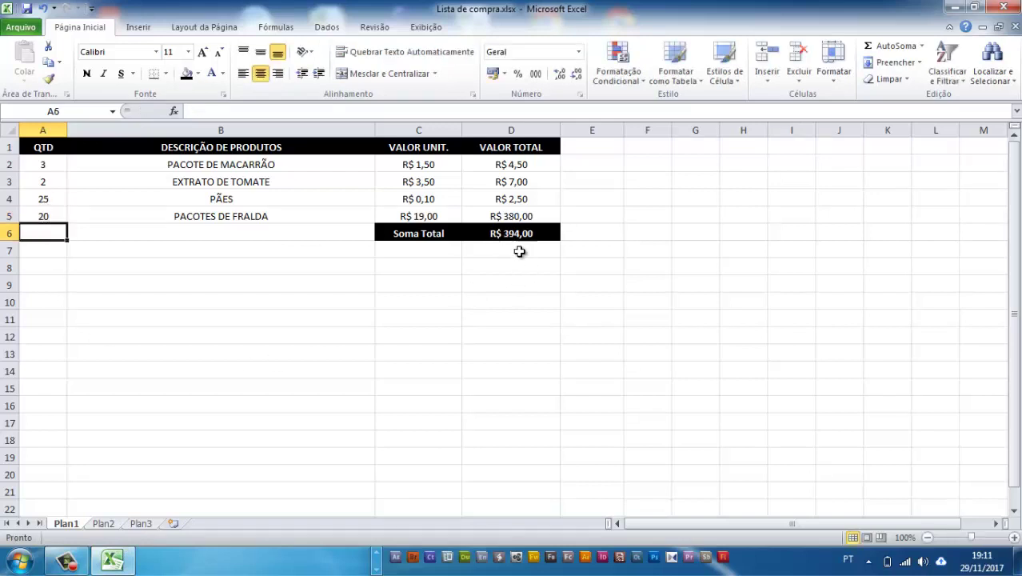
left_click(106, 523)
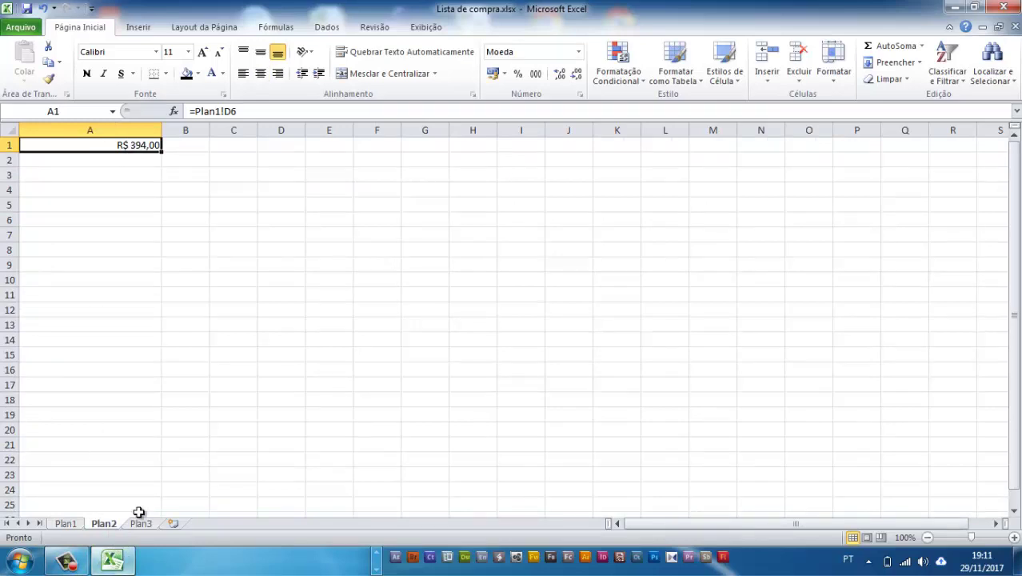
left_click(65, 524)
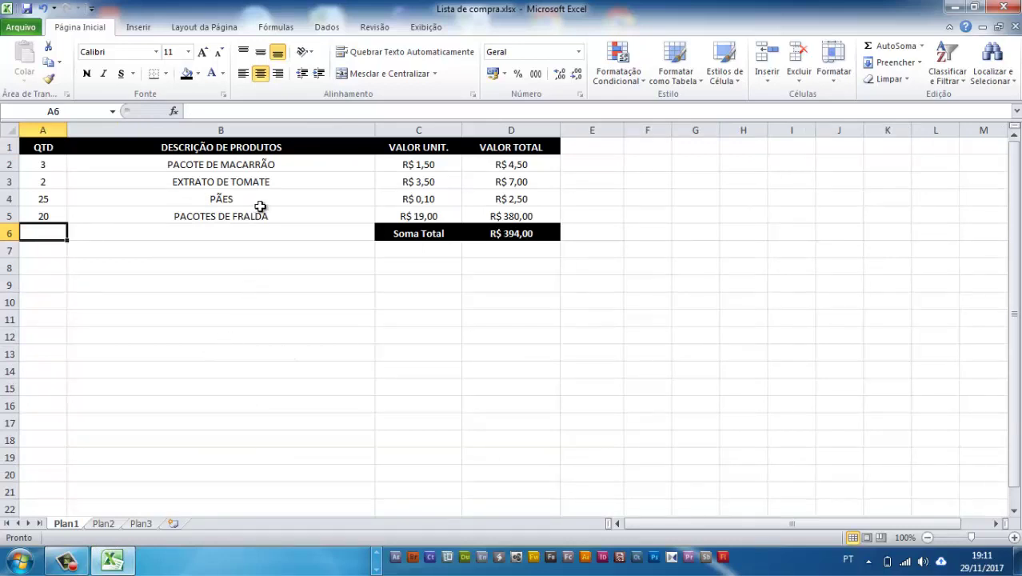
left_click(219, 165)
left_click(222, 186)
left_click(225, 199)
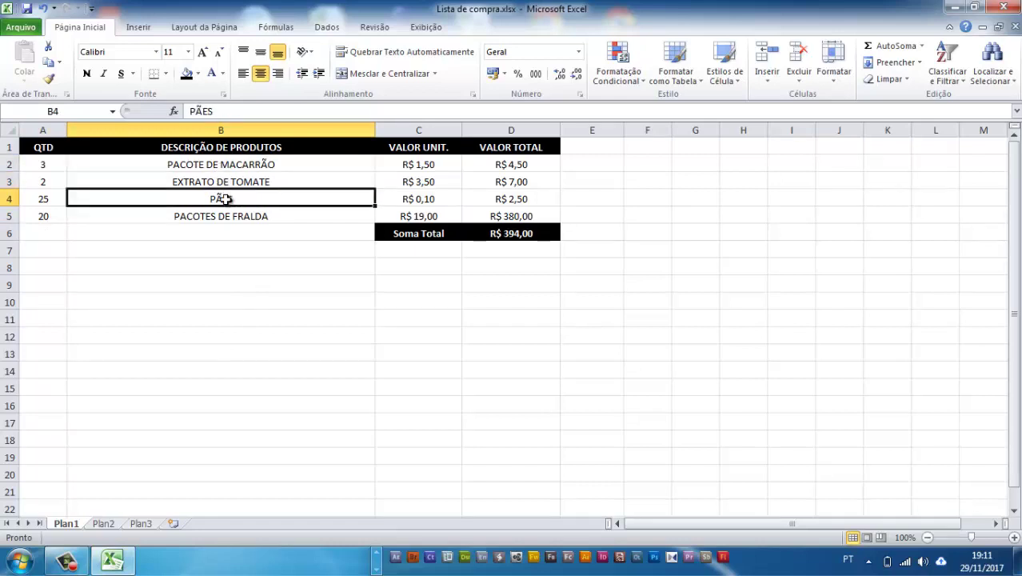
left_click(240, 213)
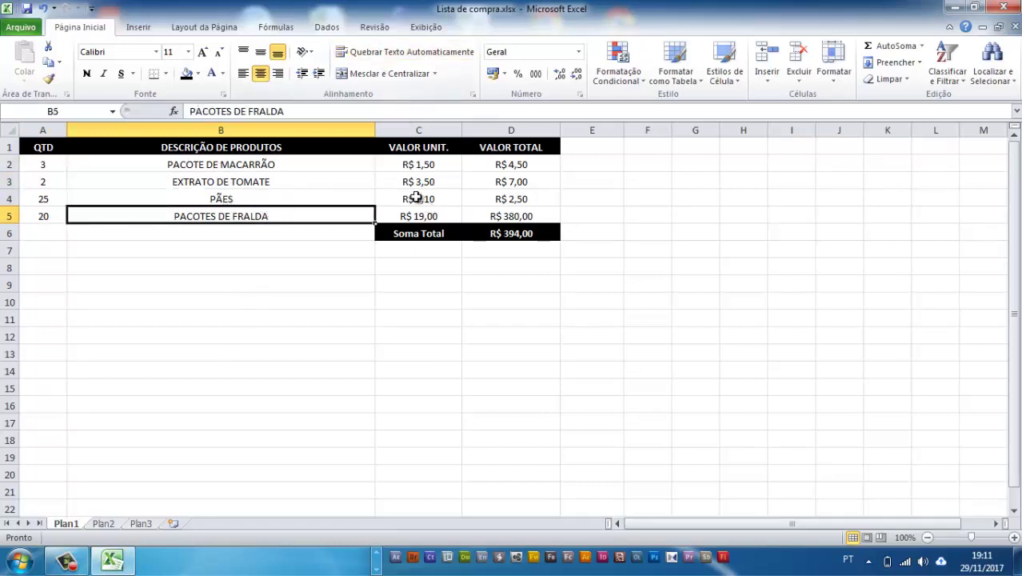
left_click(399, 164)
Try to apply the Todas as bordas border style to the product rows in A2:D5
left_click_drag(51, 163, 492, 212)
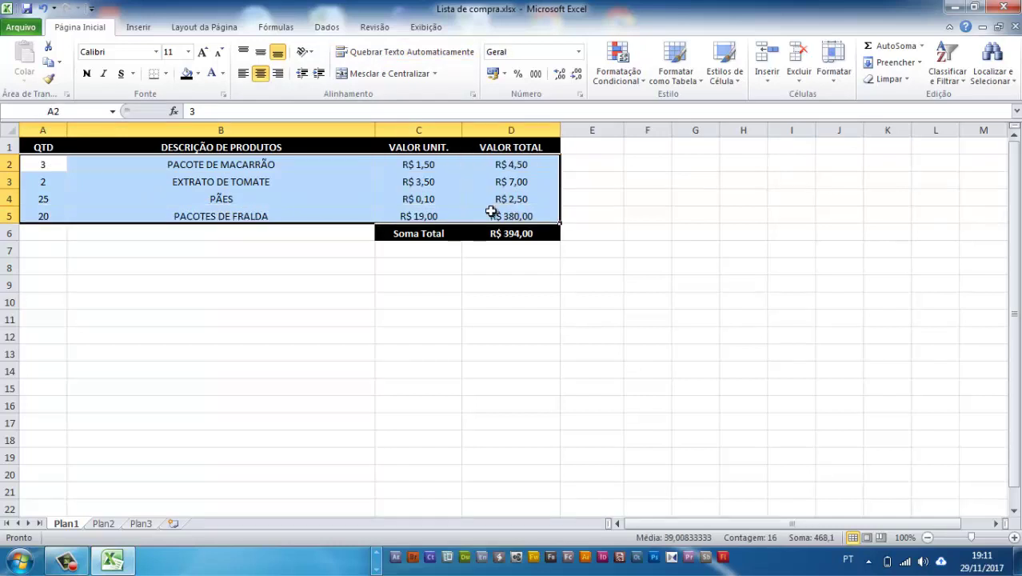
left_click(167, 75)
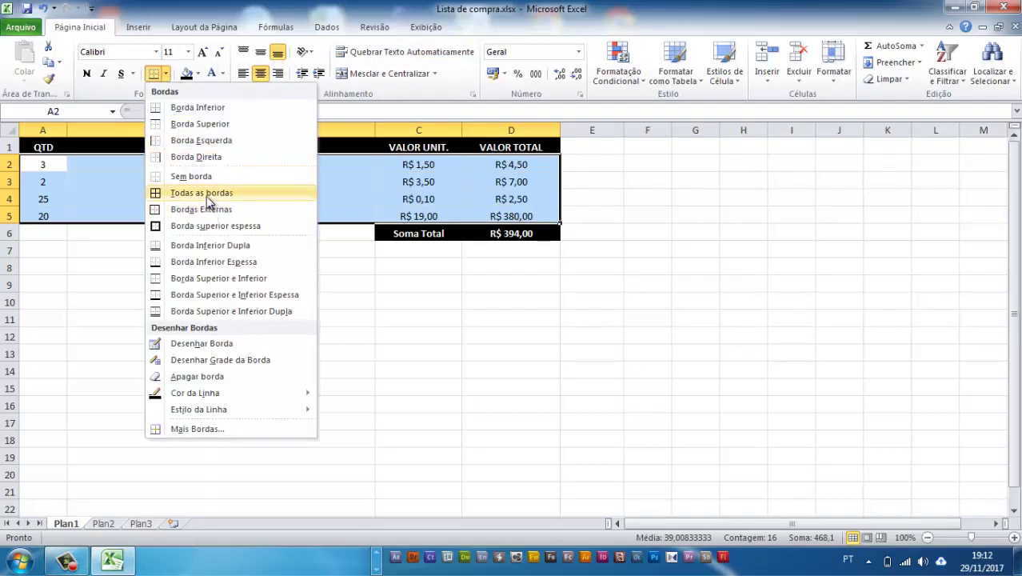
left_click(207, 197)
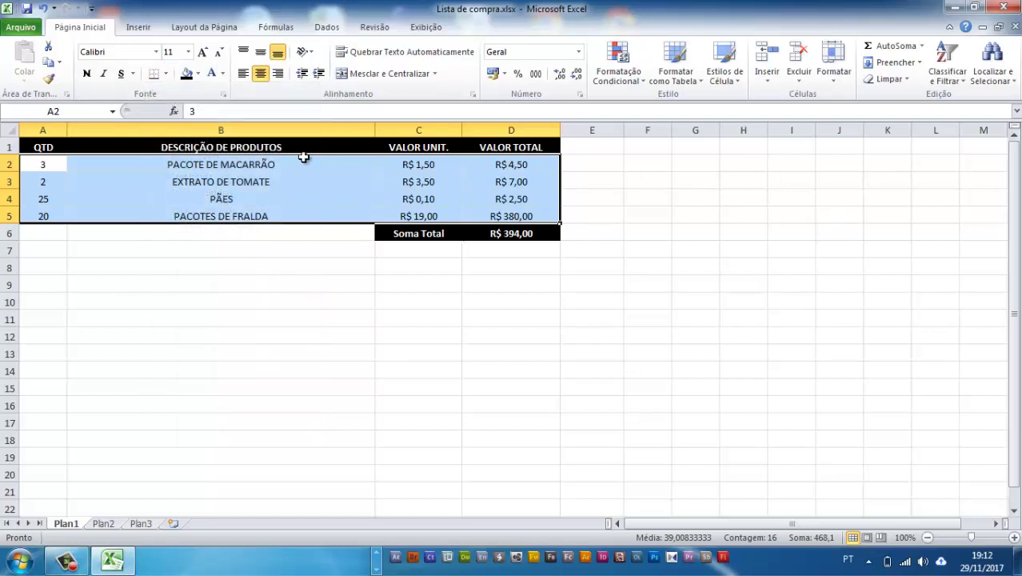
left_click_drag(32, 146, 531, 135)
left_click_drag(410, 232, 518, 236)
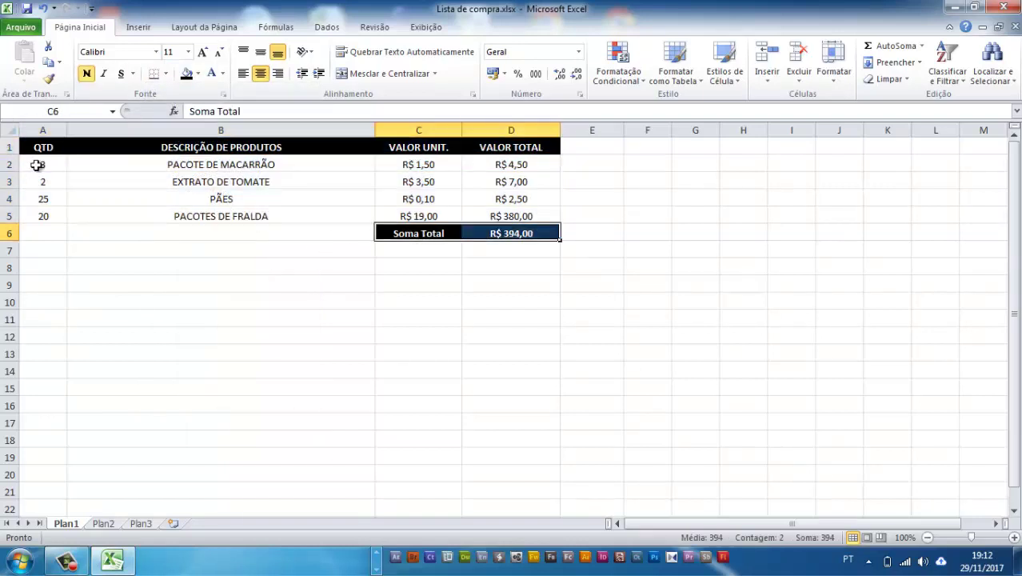
Add borders around every cell of the product rows A2:D5 with the Todas as bordas option
left_click_drag(44, 163, 534, 212)
left_click(167, 74)
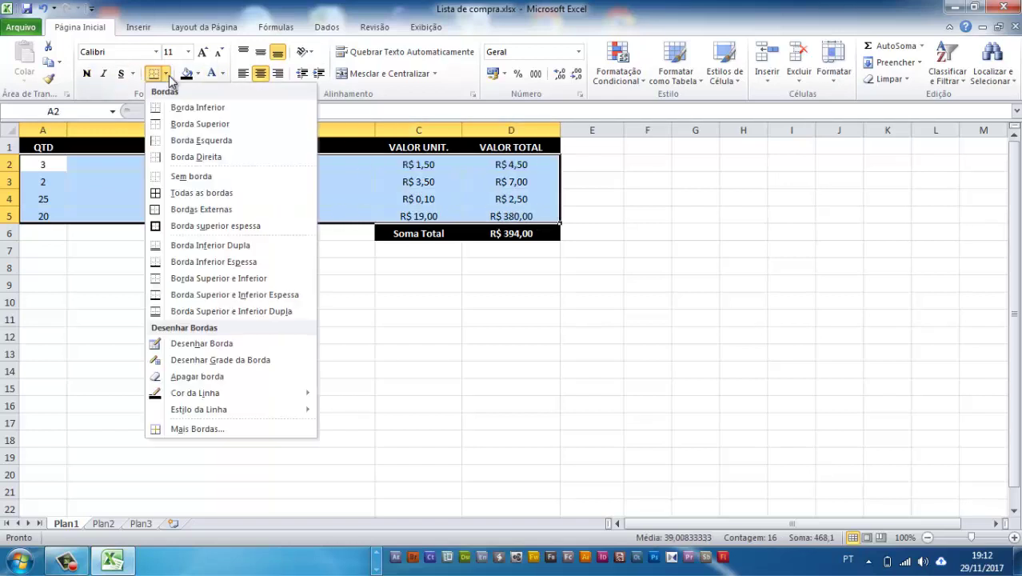
left_click(190, 193)
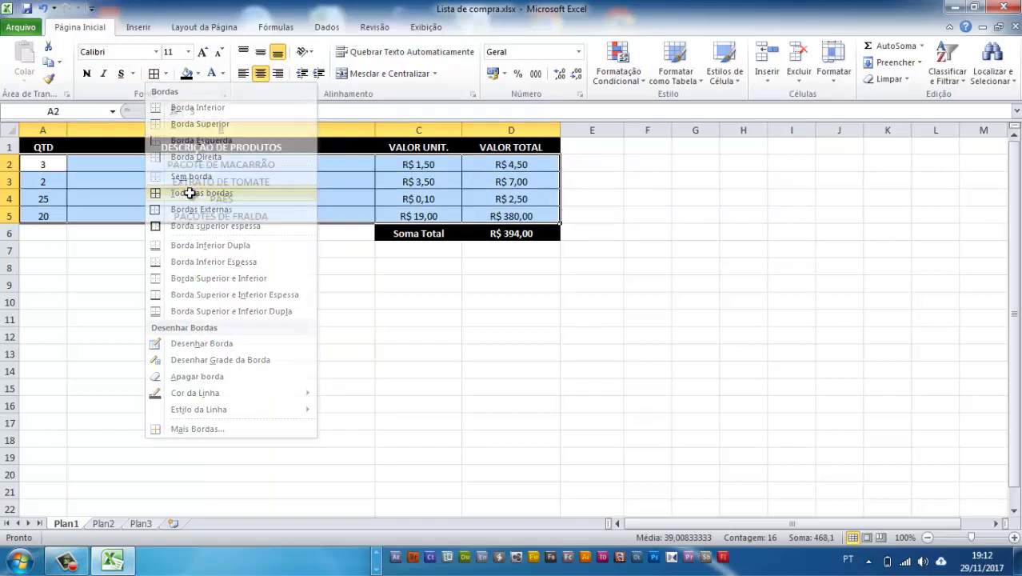
left_click(180, 280)
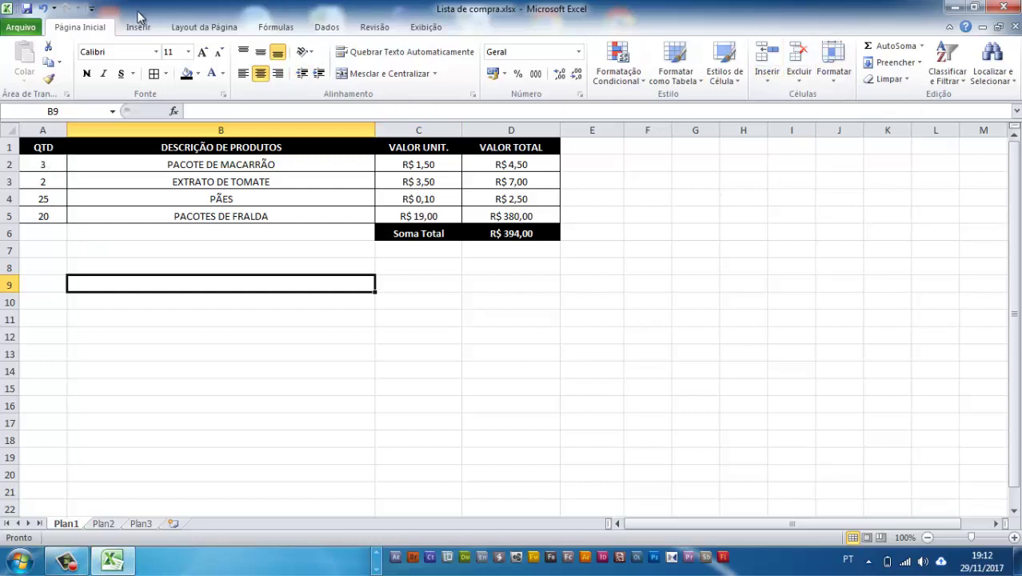
left_click(49, 162)
left_click_drag(40, 139, 513, 233)
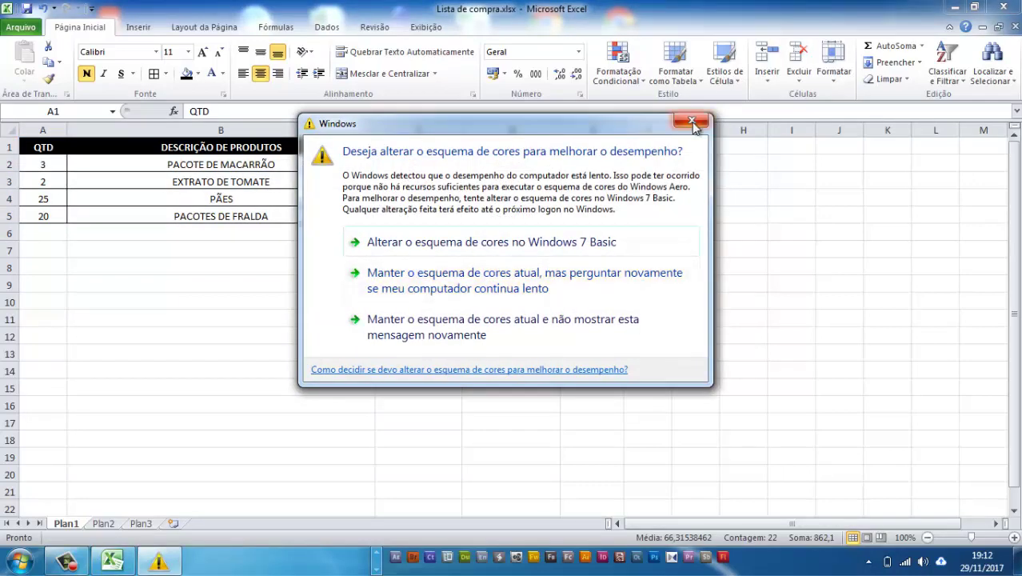
left_click(252, 303)
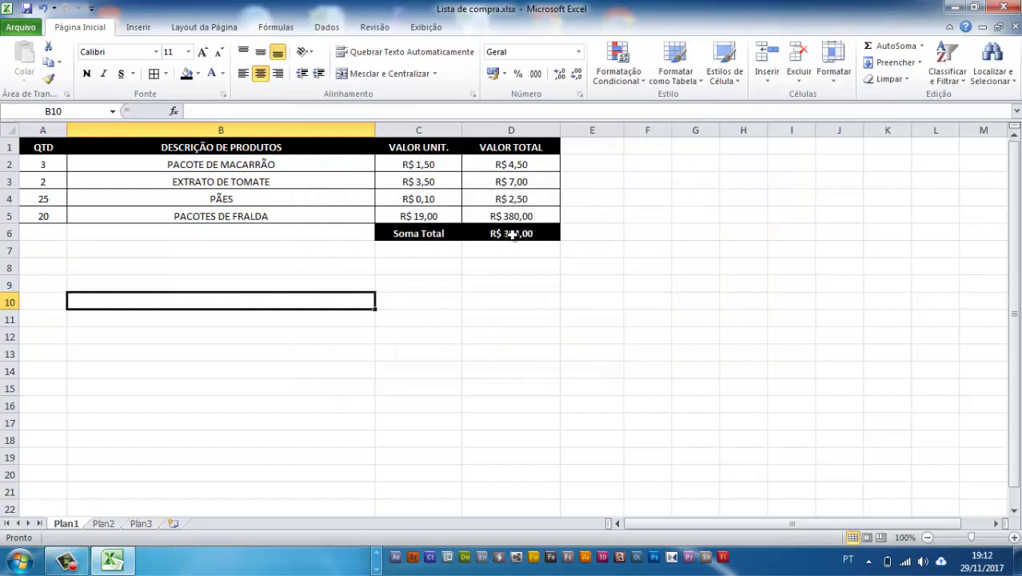
left_click_drag(512, 233, 15, 136)
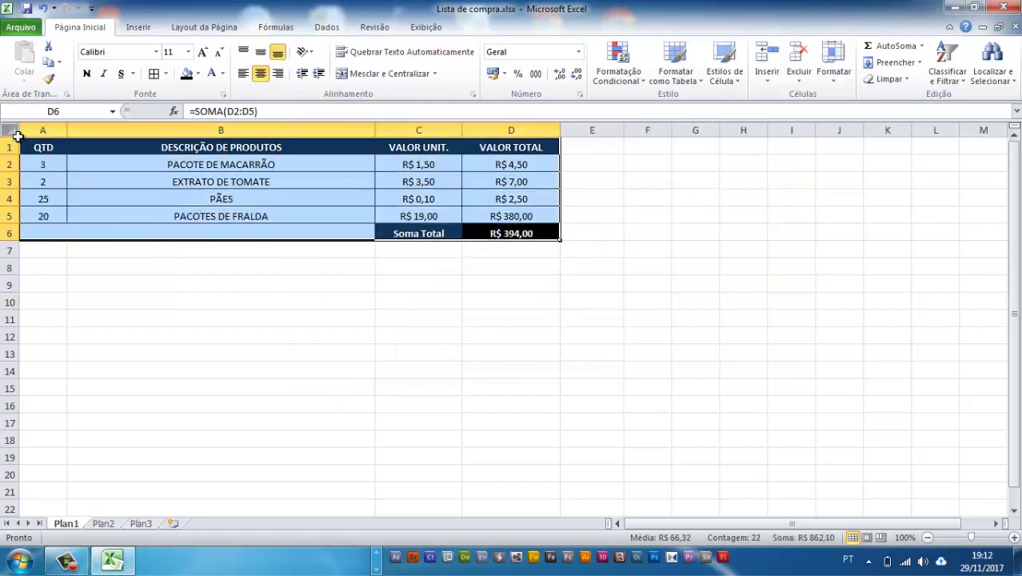
left_click_drag(511, 233, 24, 143)
left_click(534, 251)
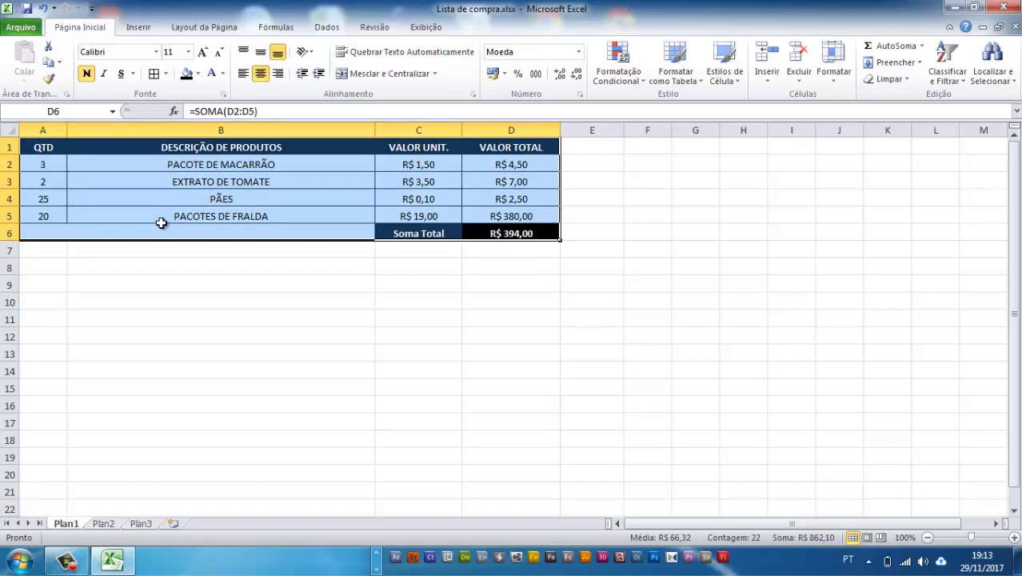
left_click(40, 149)
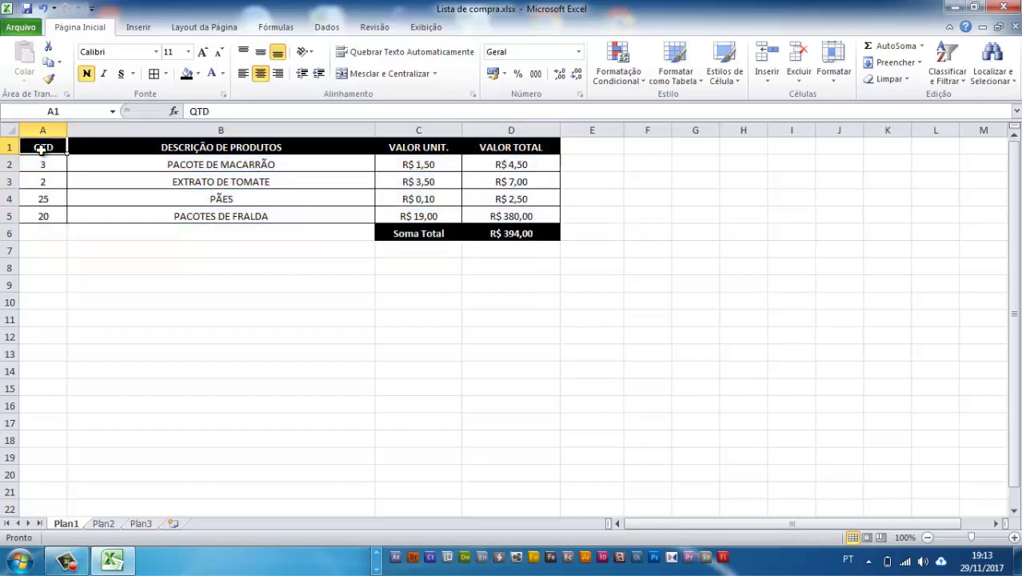
left_click_drag(40, 149, 528, 231)
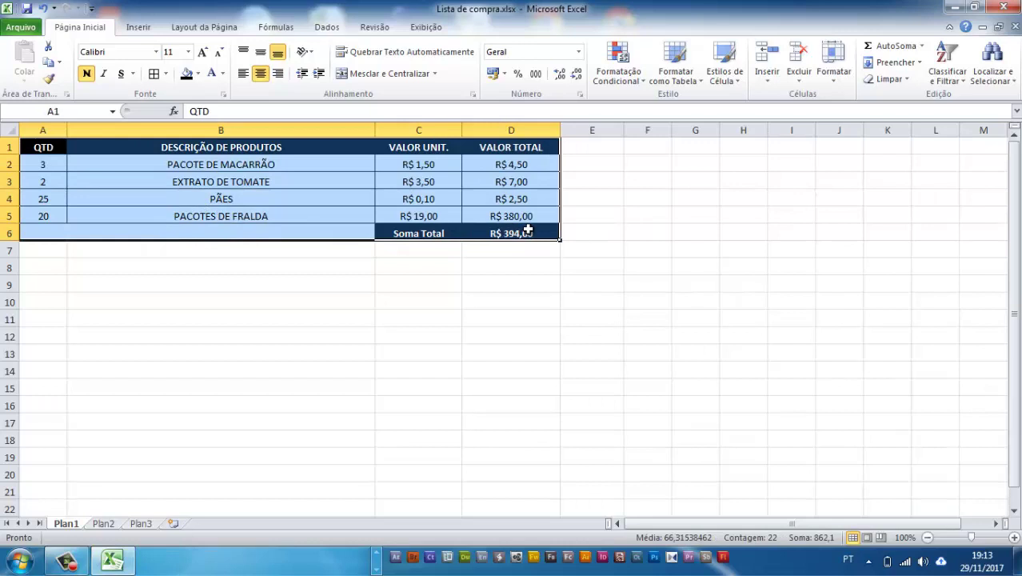
left_click(524, 252)
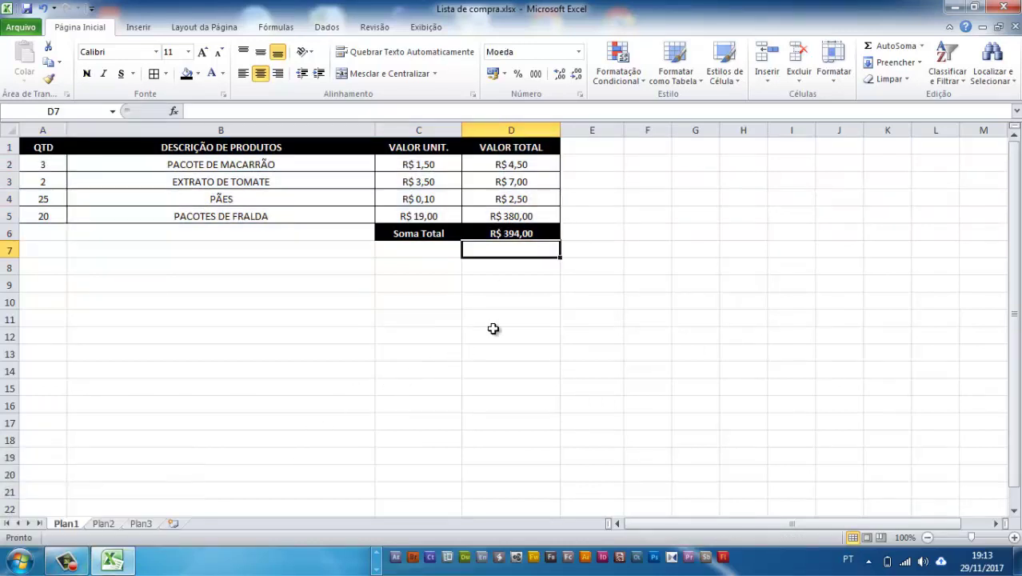
left_click(72, 562)
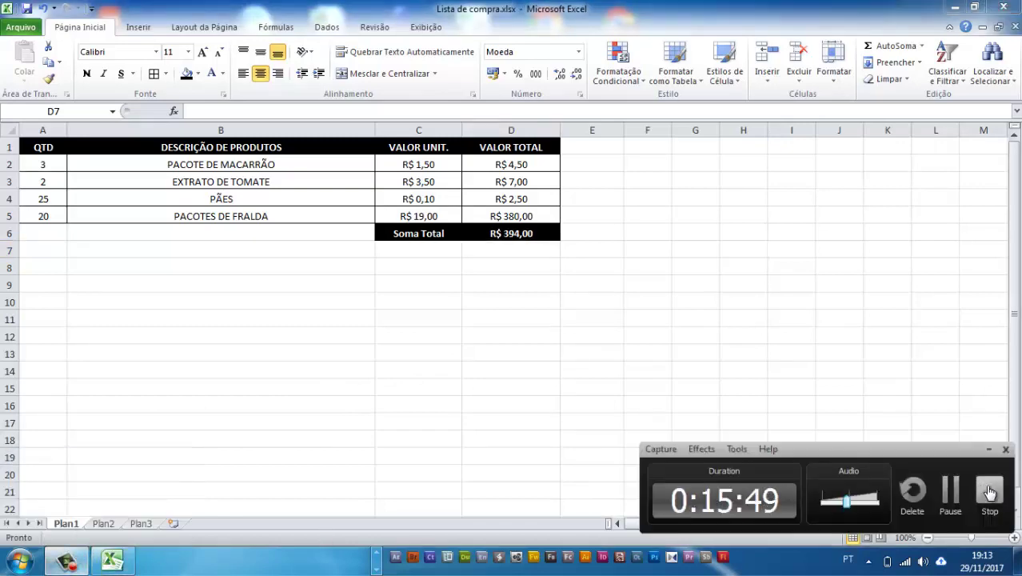